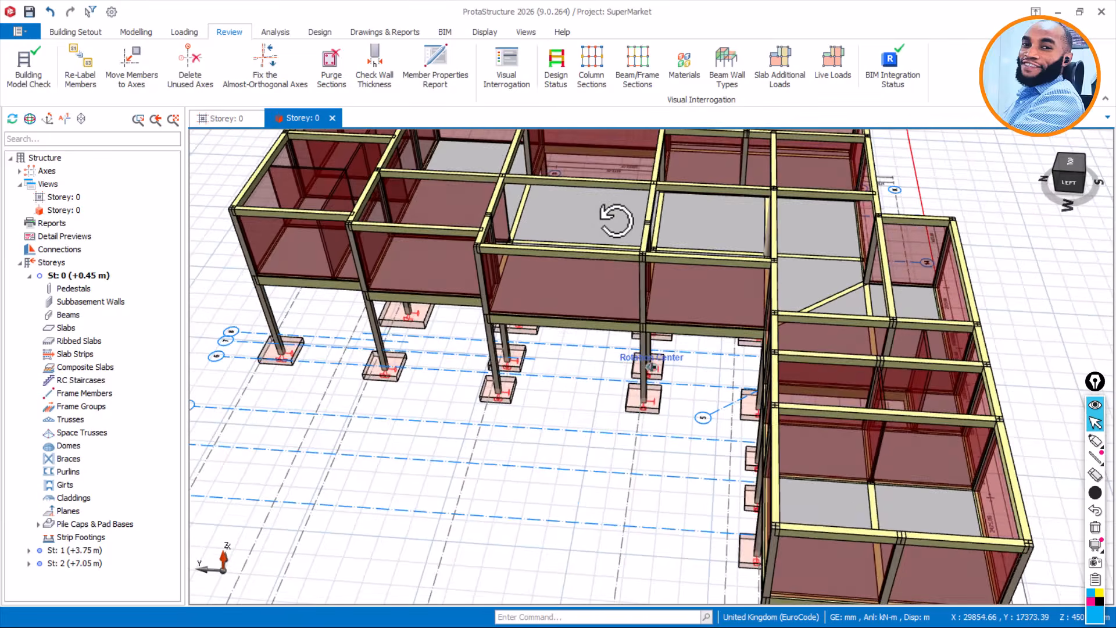
- Colour the 3D building model by design status and inspect the frame members, slabs and footings
mouse_move(406, 213)
middle_down()
mouse_move(471, 259)
mouse_move(489, 195)
mouse_move(521, 199)
mouse_move(478, 199)
mouse_move(533, 202)
middle_up()
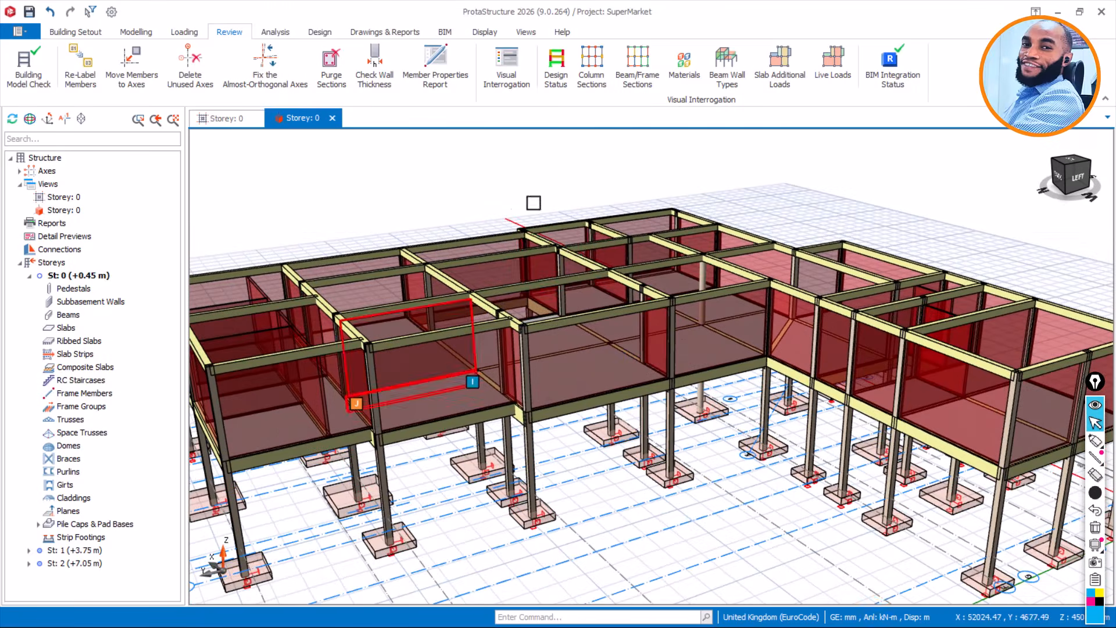
scroll(605, 280, up, 3)
mouse_move(587, 251)
middle_down()
mouse_move(506, 200)
mouse_move(465, 218)
middle_up()
scroll(435, 228, down, 3)
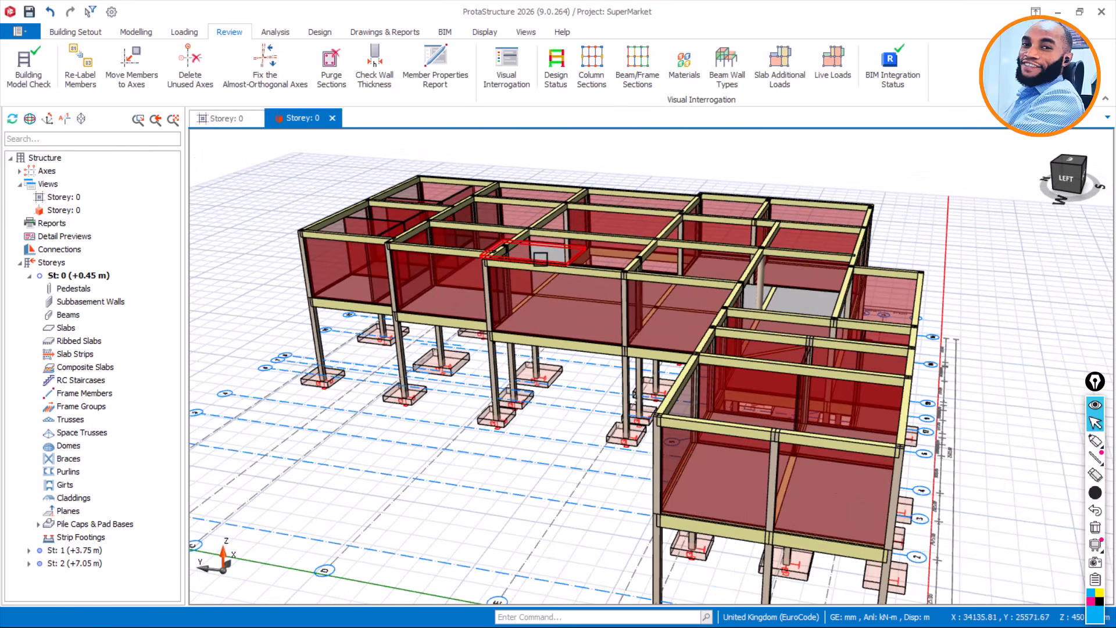
scroll(533, 268, up, 2)
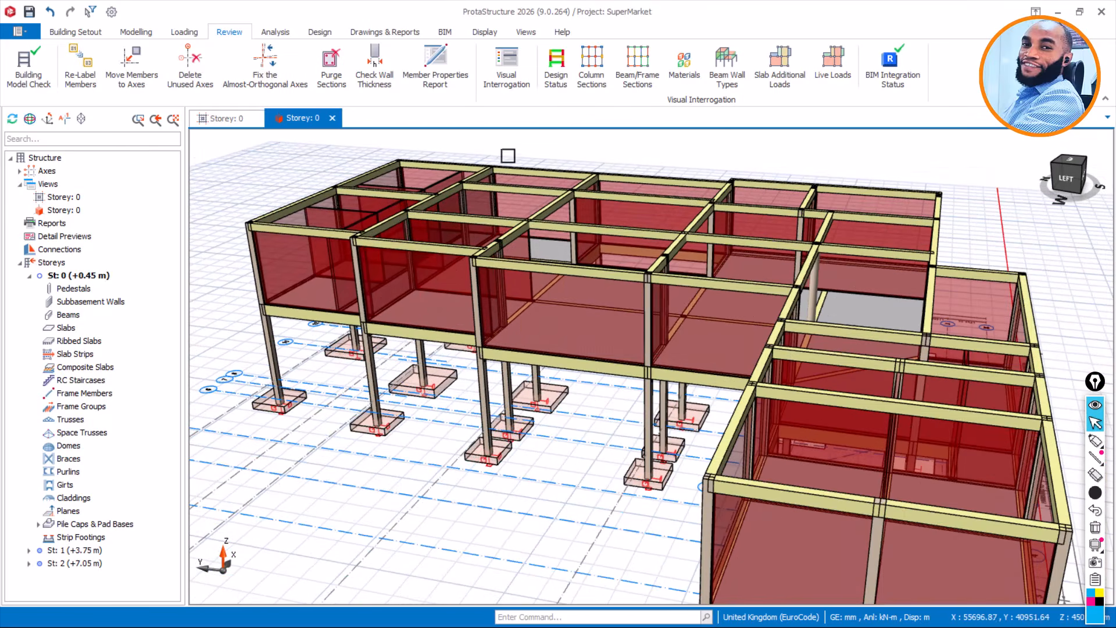
click(556, 64)
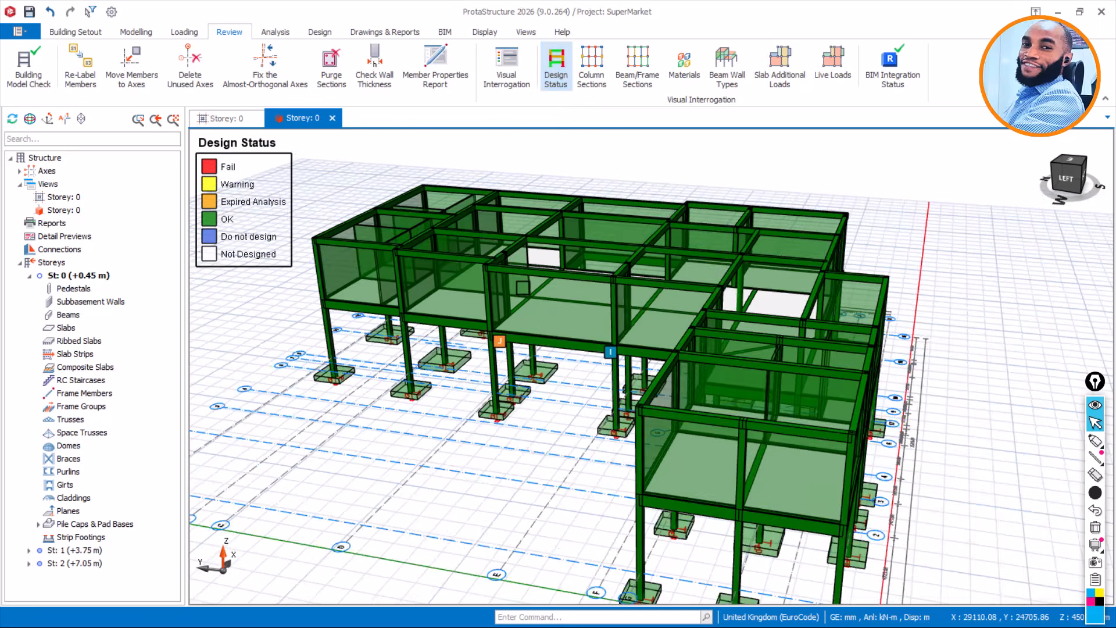
mouse_move(582, 291)
middle_down()
mouse_move(553, 287)
mouse_move(590, 266)
mouse_move(372, 282)
mouse_move(573, 286)
mouse_move(523, 279)
mouse_move(439, 291)
middle_up()
scroll(524, 336, up, 2)
scroll(493, 319, up, 2)
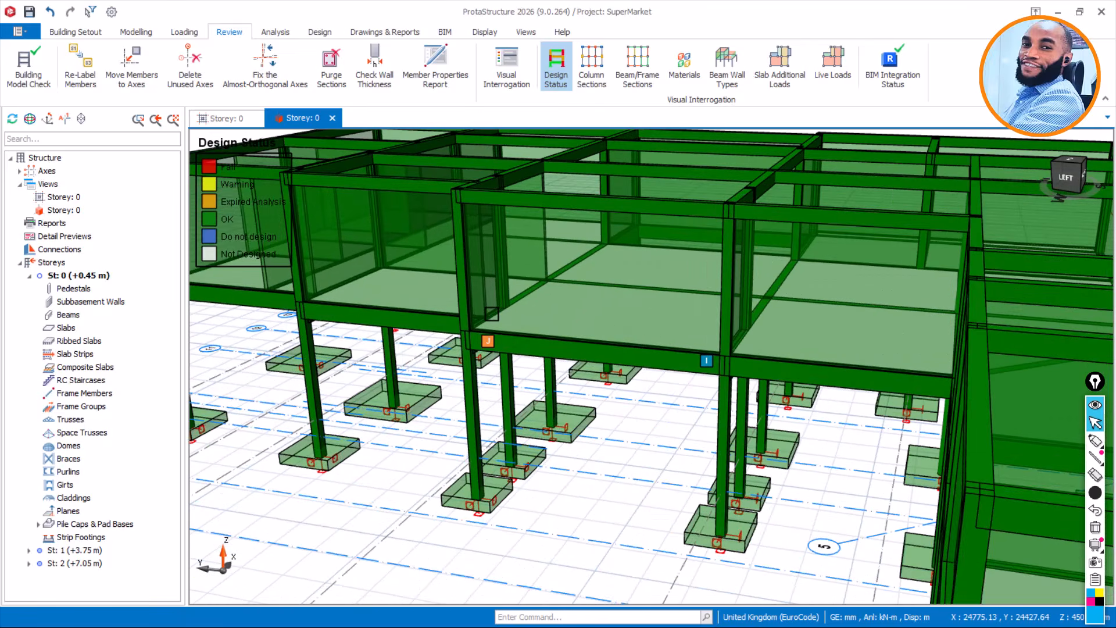
scroll(496, 327, down, 2)
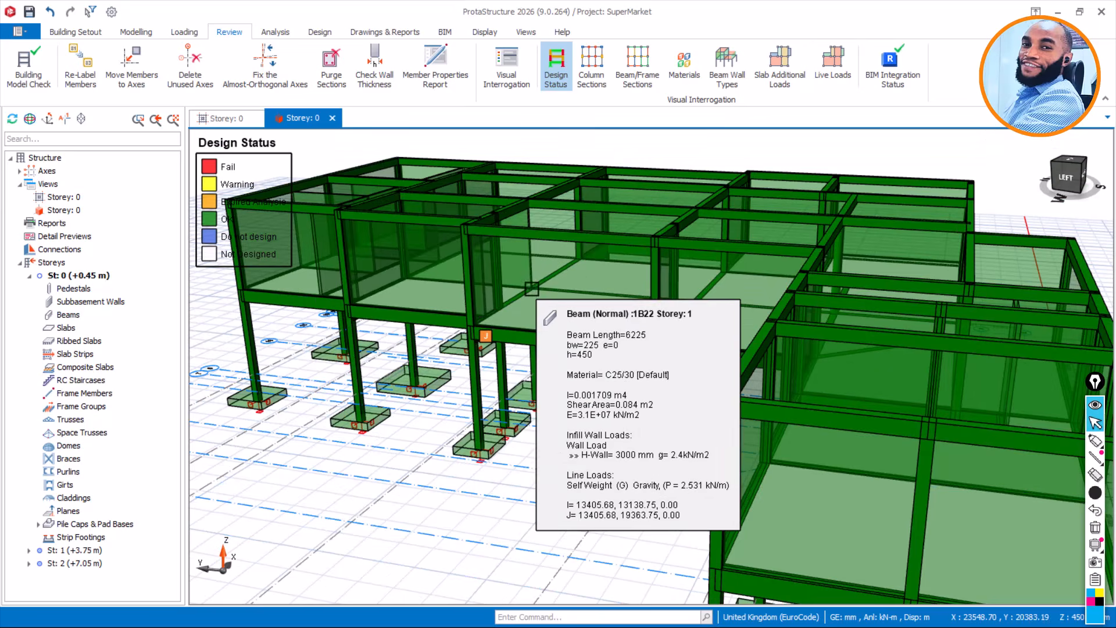
scroll(497, 326, down, 2)
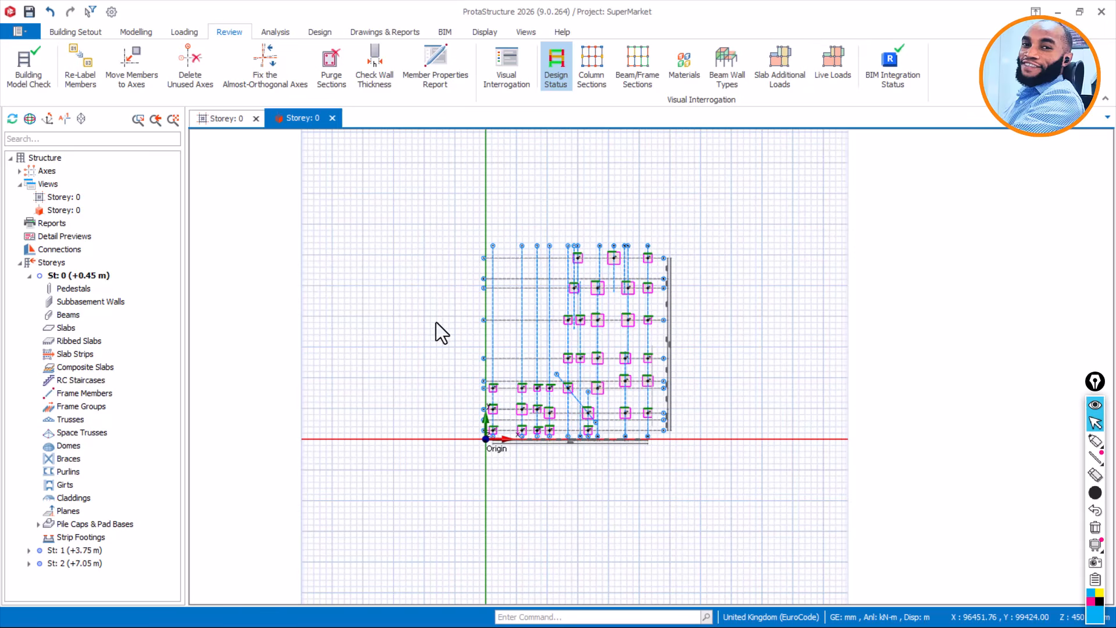
- Open the St: 1 (+3.75 m) plan and examine its beam, column and slab layout
click(85, 550)
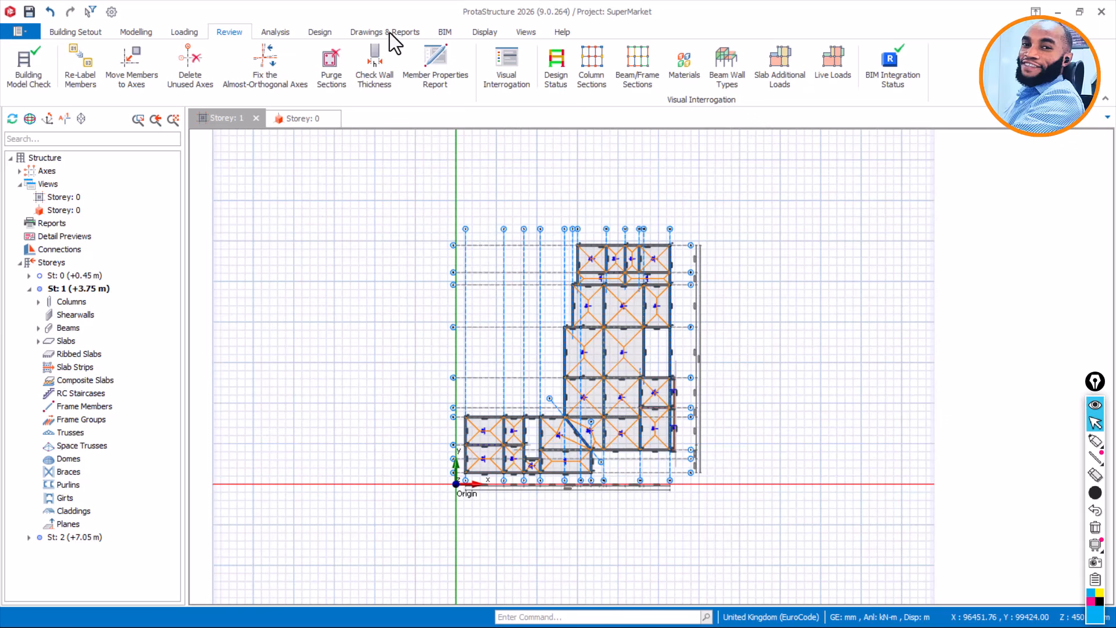
click(389, 33)
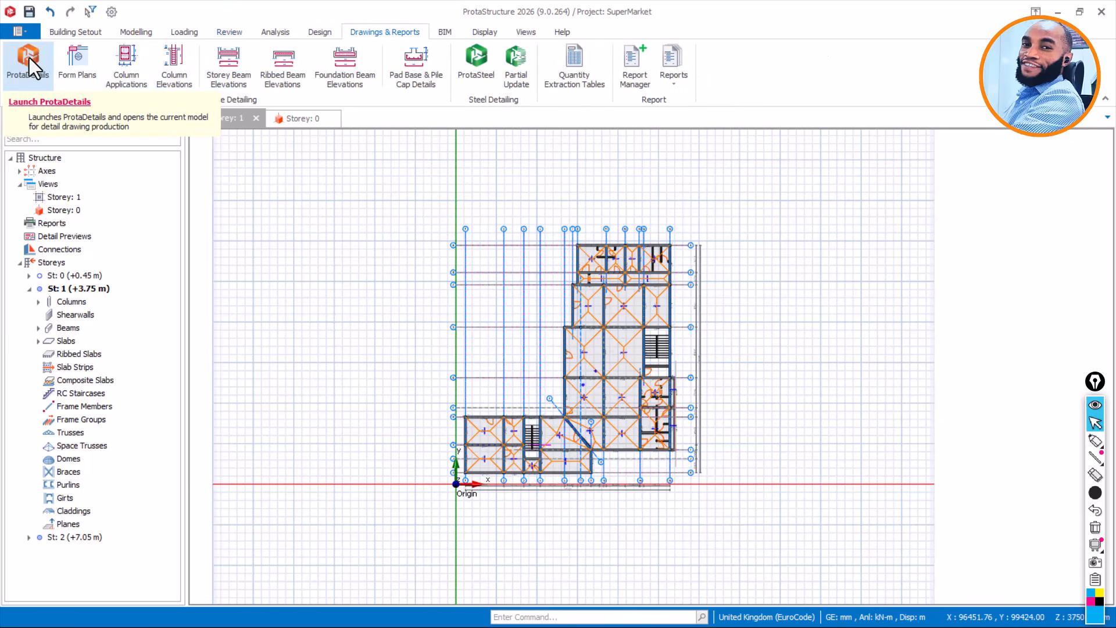
scroll(612, 371, up, 5)
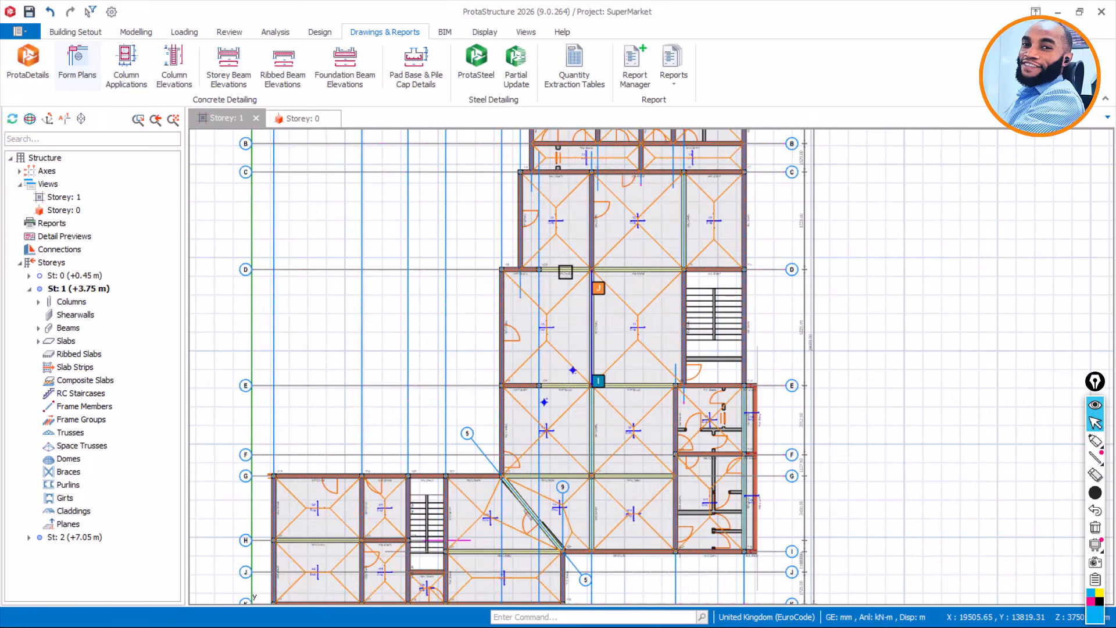
scroll(555, 269, down, 2)
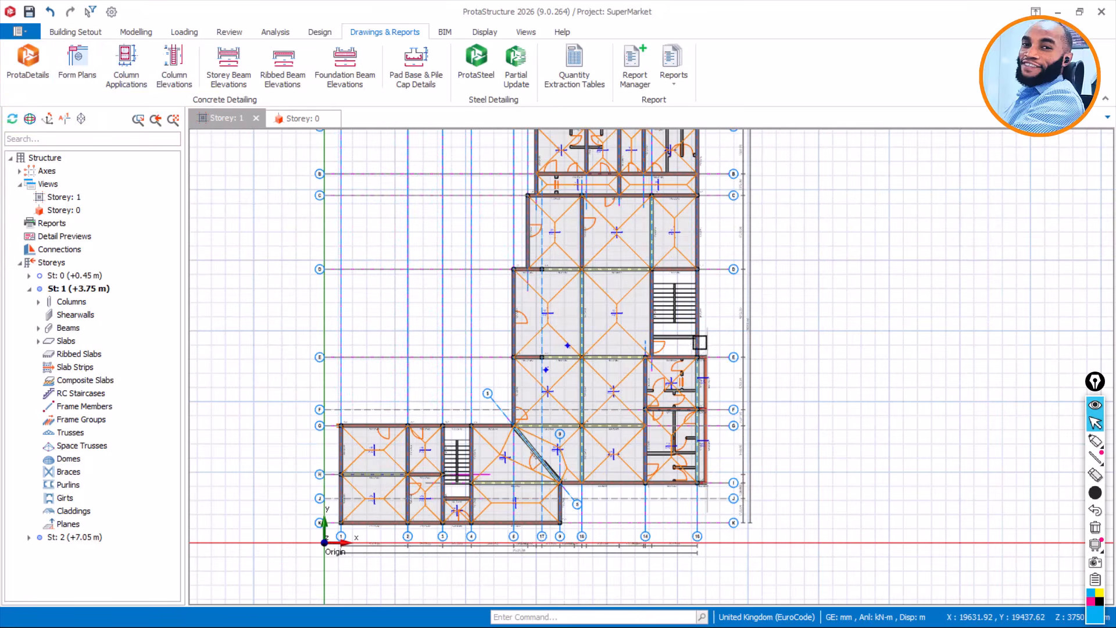
scroll(631, 307, down, 3)
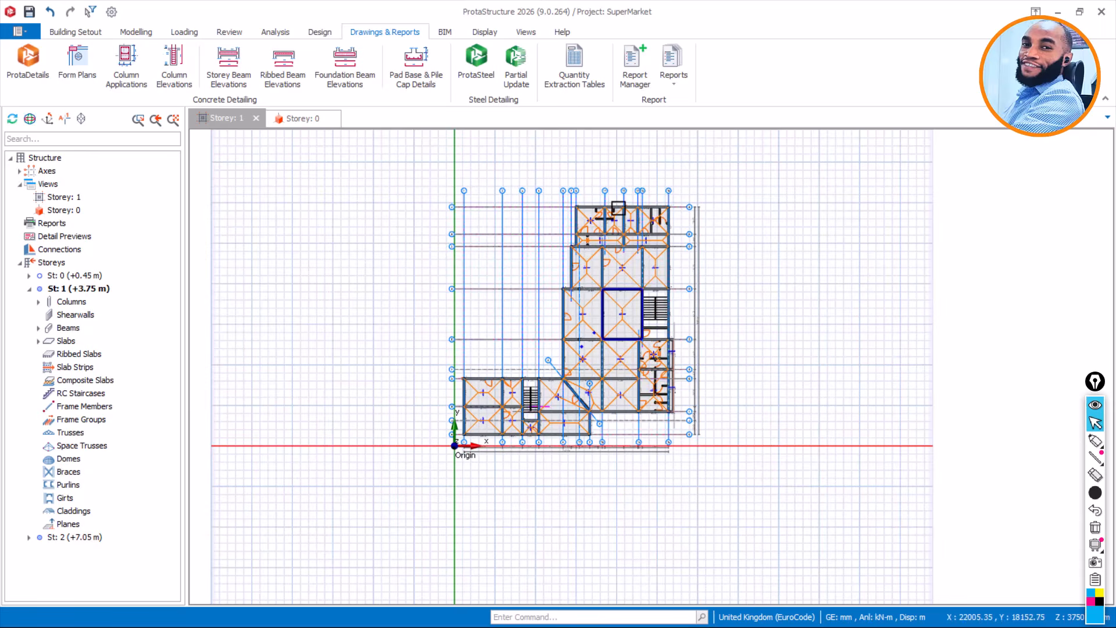
scroll(614, 218, up, 2)
scroll(606, 212, up, 6)
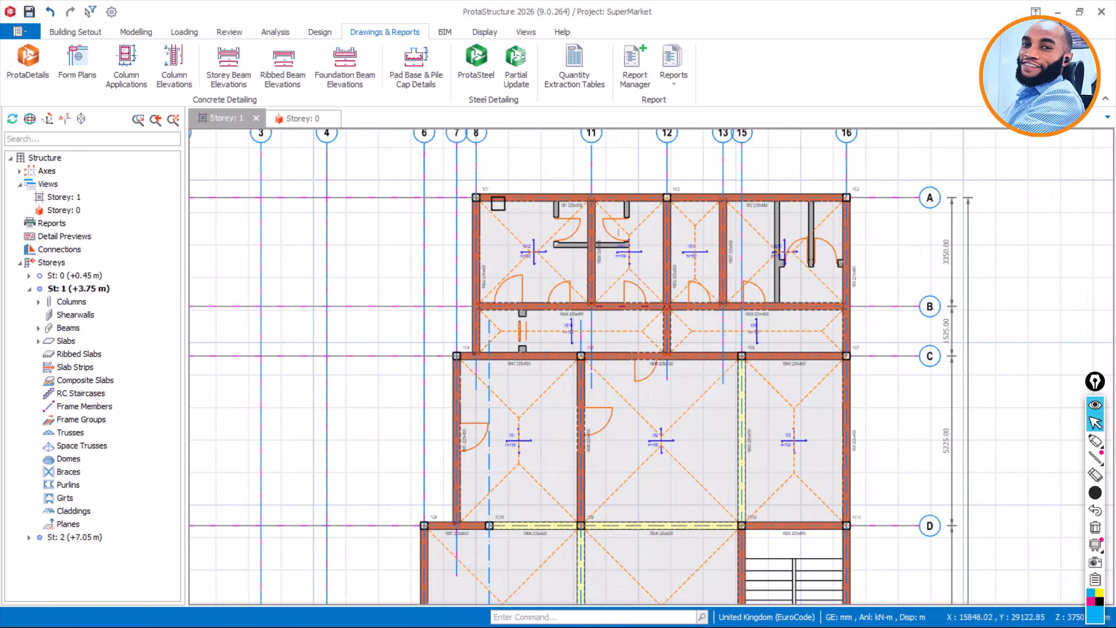
scroll(536, 208, down, 6)
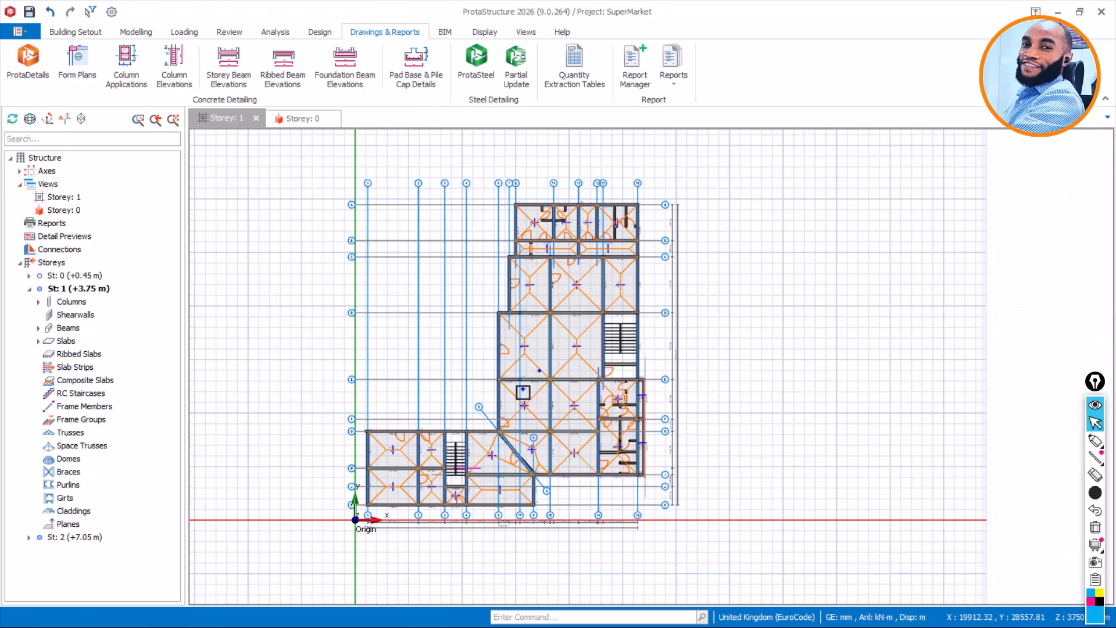
scroll(498, 325, up, 2)
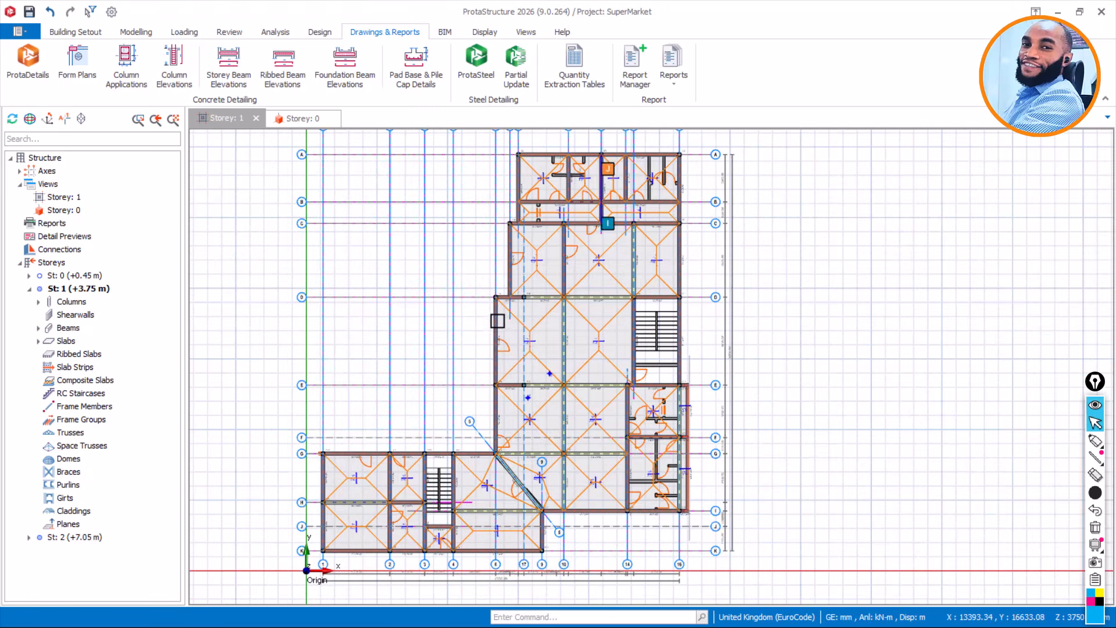
scroll(523, 299, up, 3)
scroll(526, 277, down, 1)
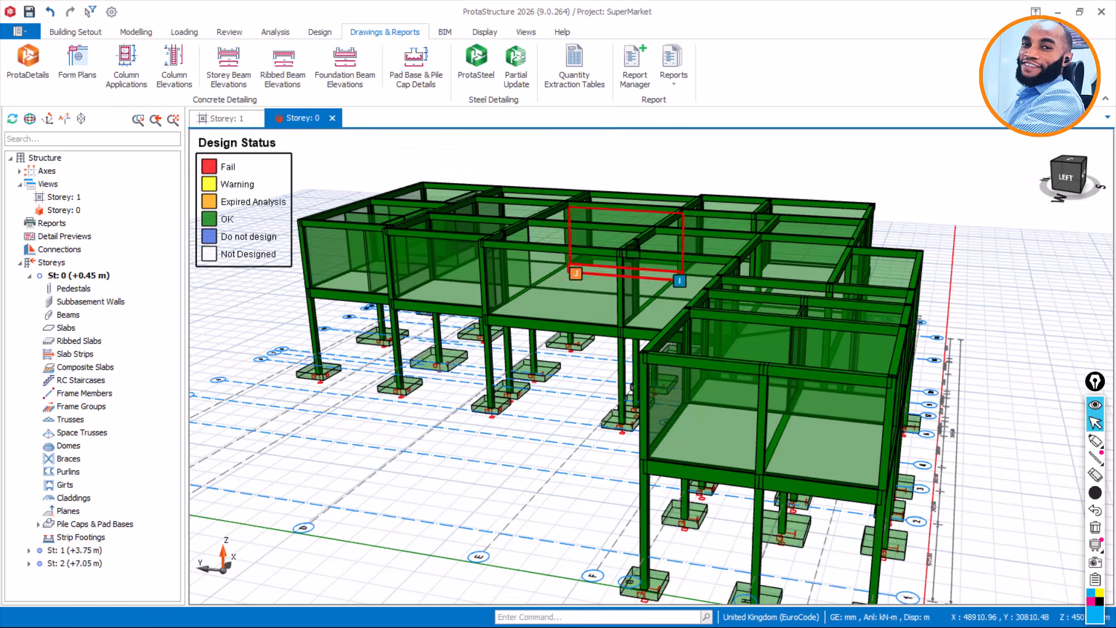
- Examine the 3D model's design status from several sides, including the beams, infill walls and pad footings
mouse_move(657, 237)
shift+middle_down()
mouse_move(715, 242)
mouse_move(547, 250)
shift+middle_up()
scroll(494, 248, down, 3)
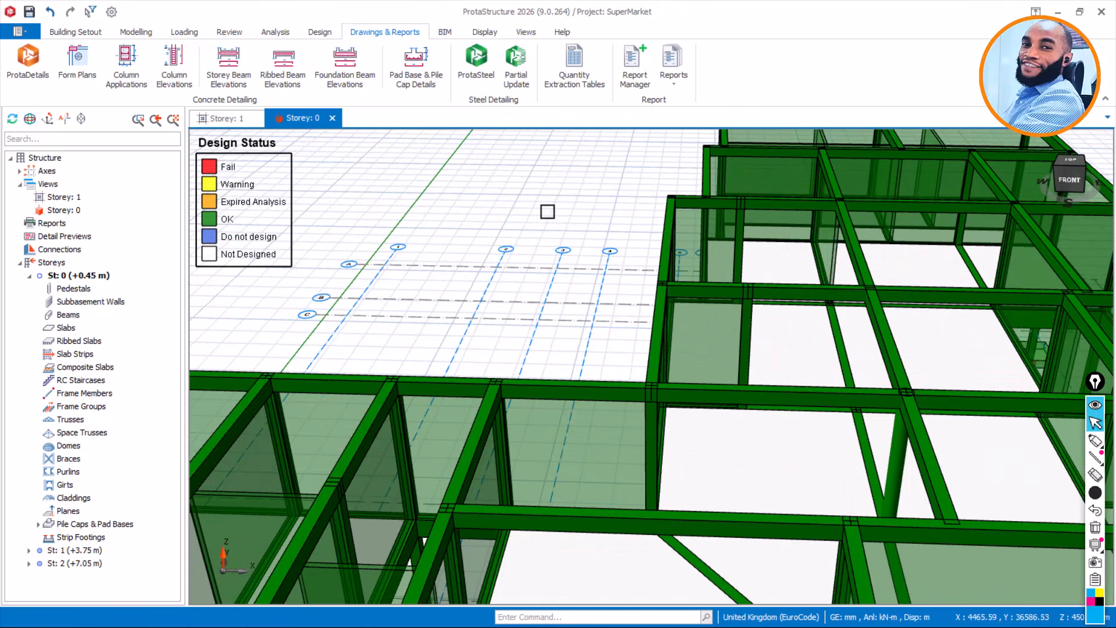
scroll(557, 219, down, 3)
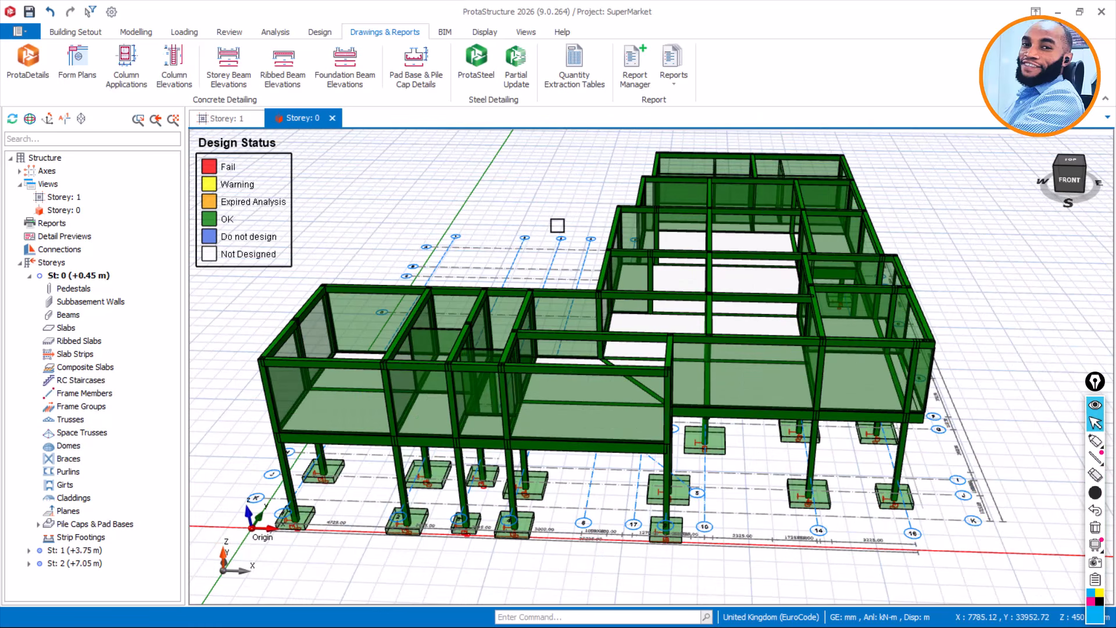
mouse_move(550, 240)
shift+middle_down()
mouse_move(678, 272)
mouse_move(628, 247)
mouse_move(698, 248)
shift+middle_up()
scroll(581, 265, up, 4)
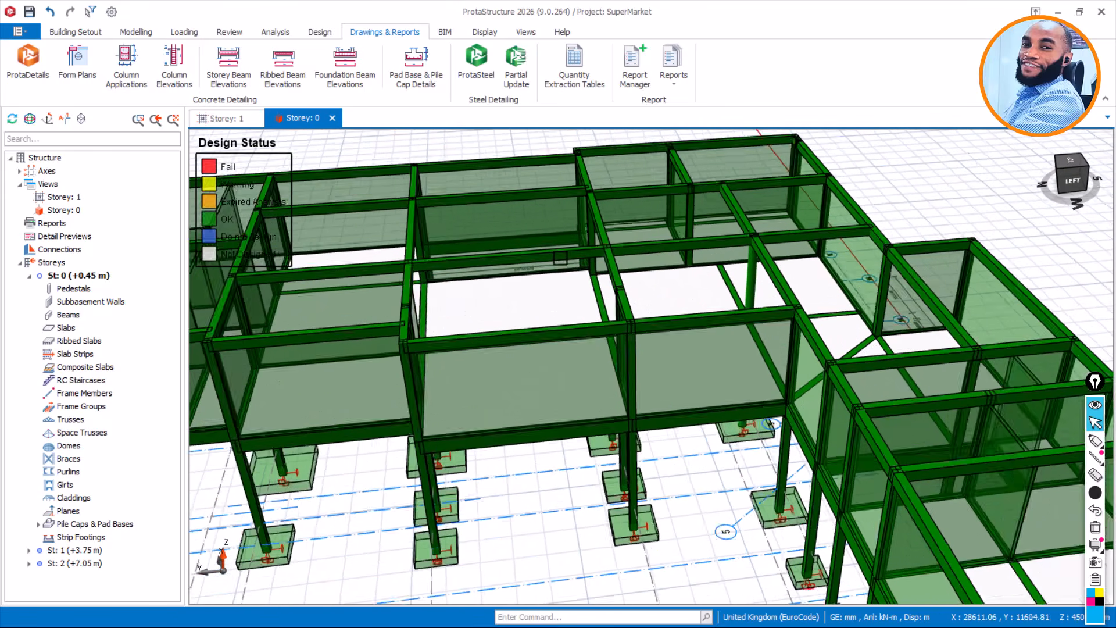
shift+middle_drag(550, 250, 597, 243)
scroll(597, 244, down, 3)
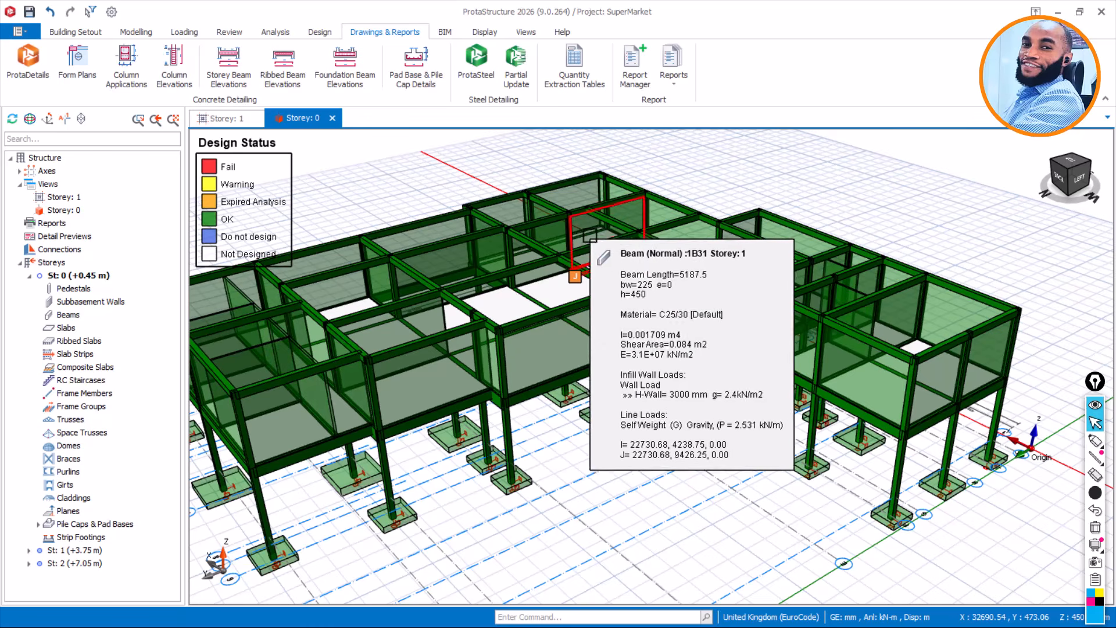
scroll(673, 227, up, 3)
mouse_move(674, 226)
shift+middle_down()
mouse_move(635, 242)
mouse_move(576, 232)
mouse_move(594, 229)
shift+middle_up()
scroll(594, 230, down, 4)
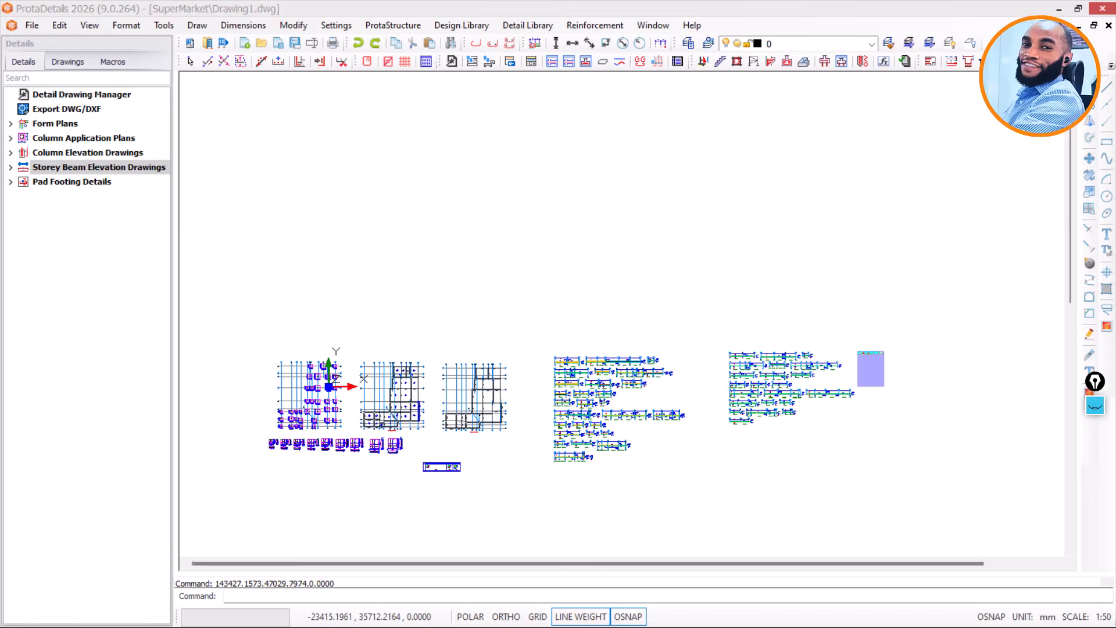
- Switch to ProtaDetails, look over the existing detail drawings and open the drawing options for the Foundation form plan
scroll(278, 308, up, 2)
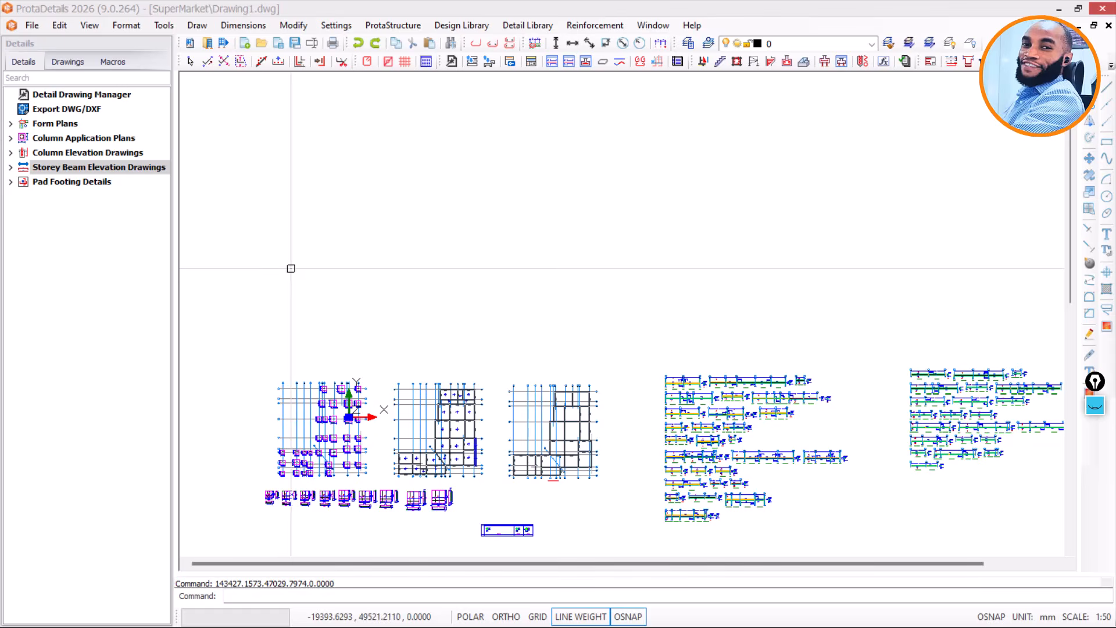
scroll(292, 265, down, 2)
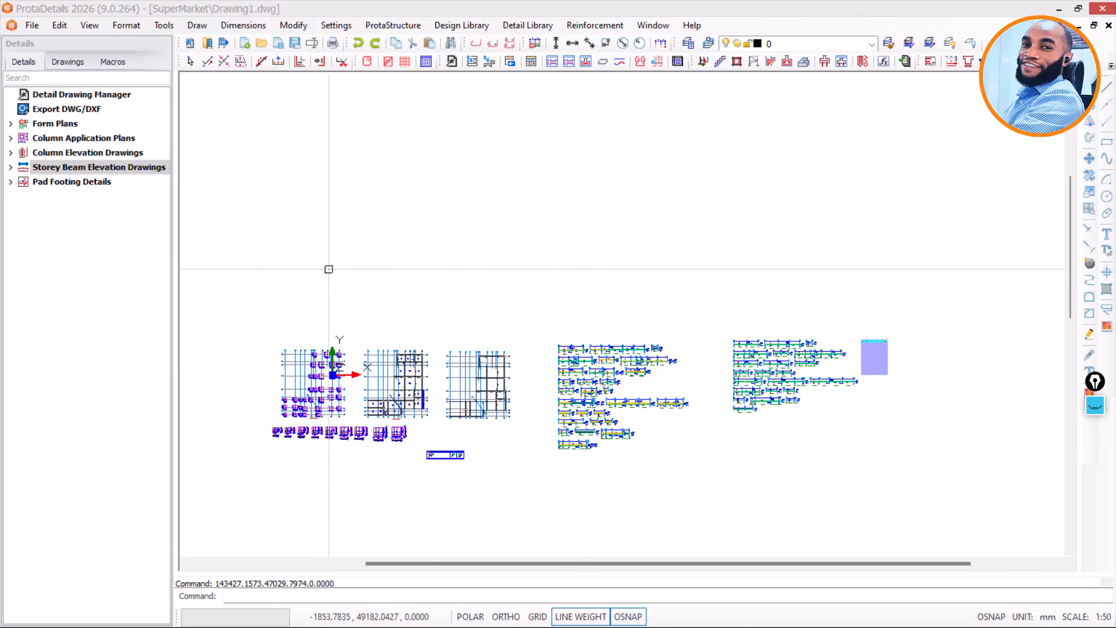
scroll(318, 234, up, 1)
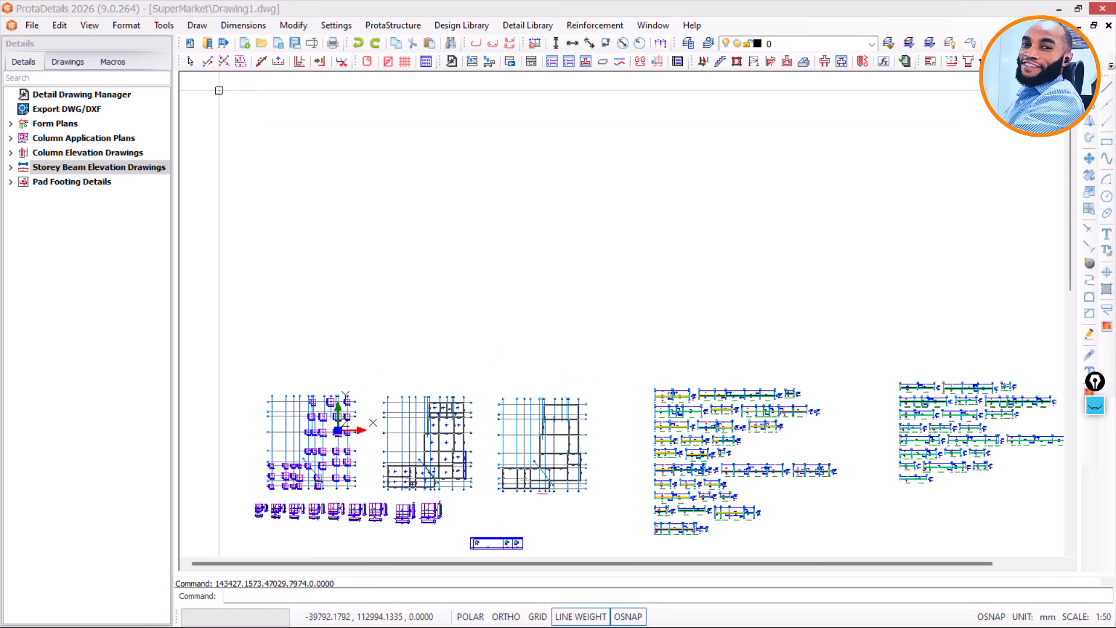
scroll(324, 114, up, 1)
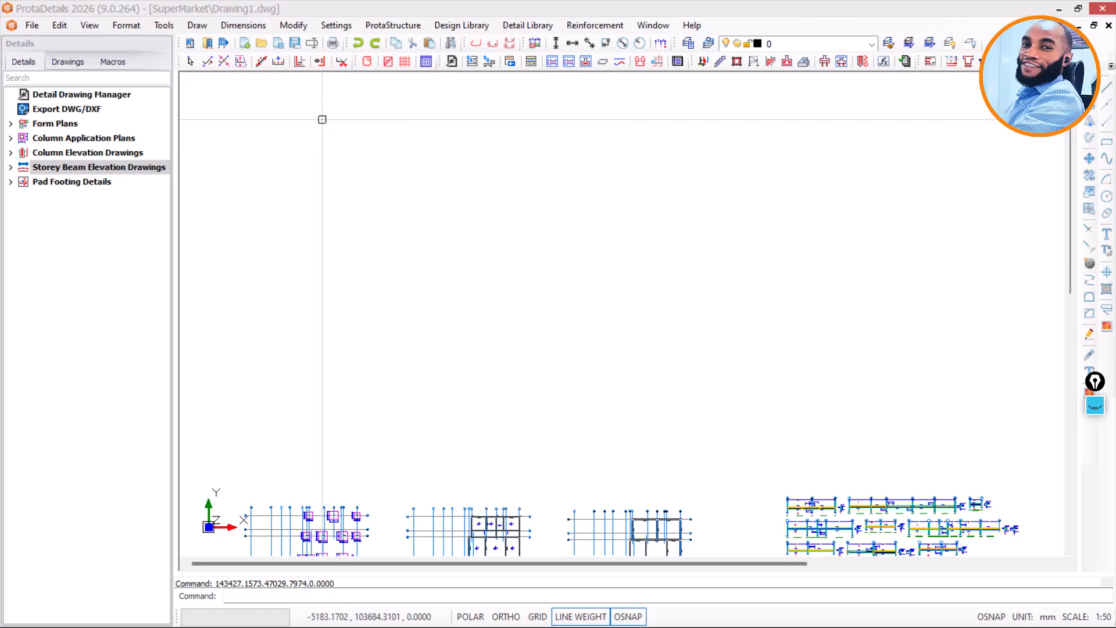
scroll(320, 123, up, 1)
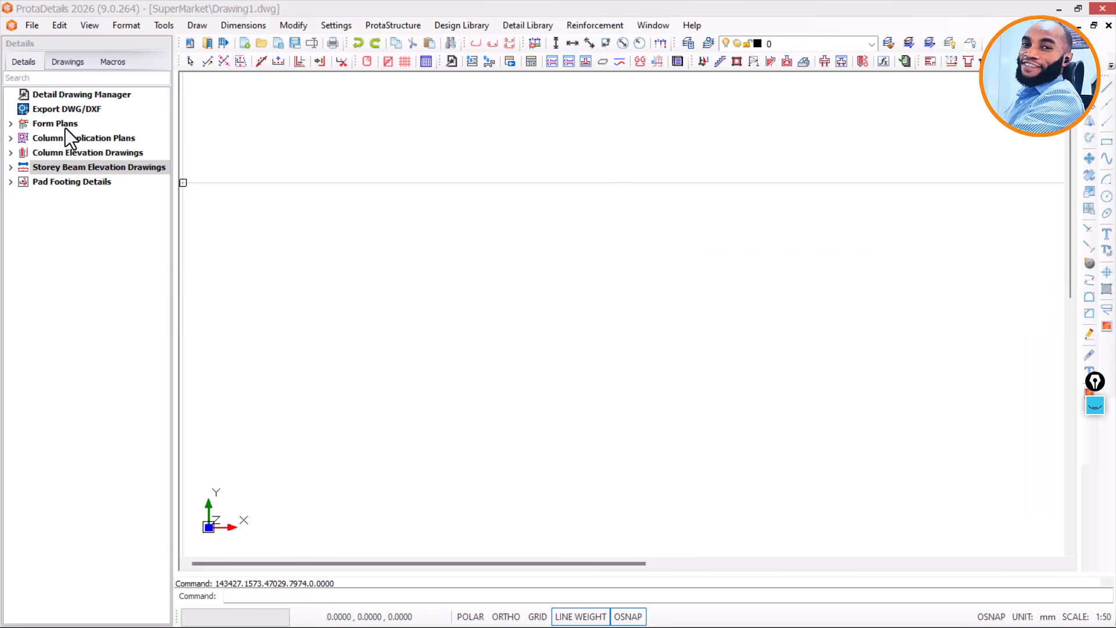
click(11, 124)
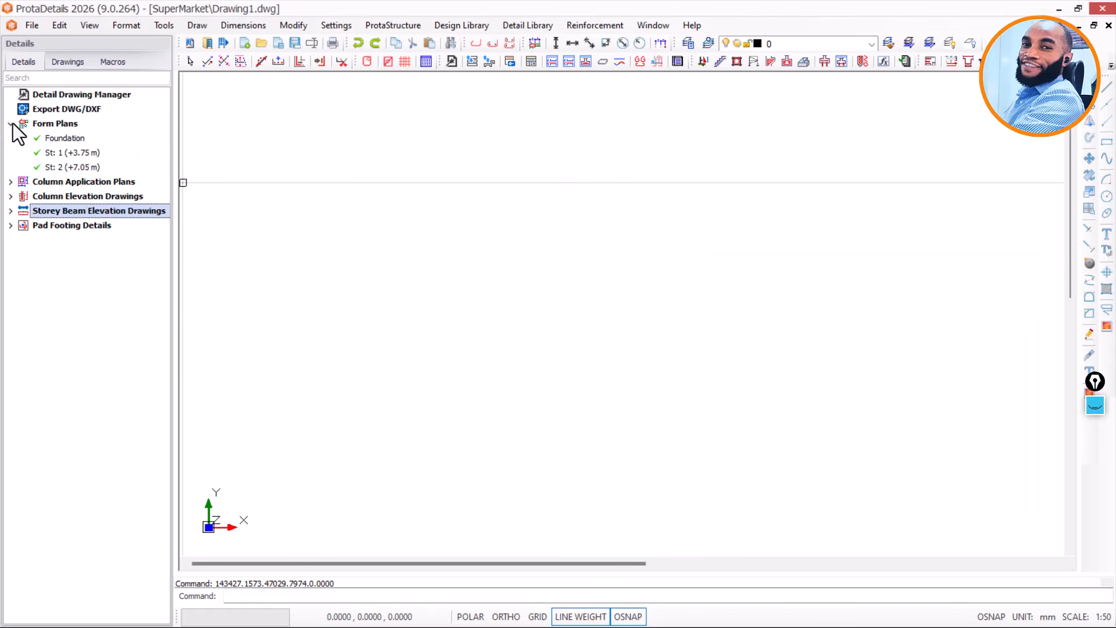
click(65, 138)
right_click(64, 138)
click(113, 147)
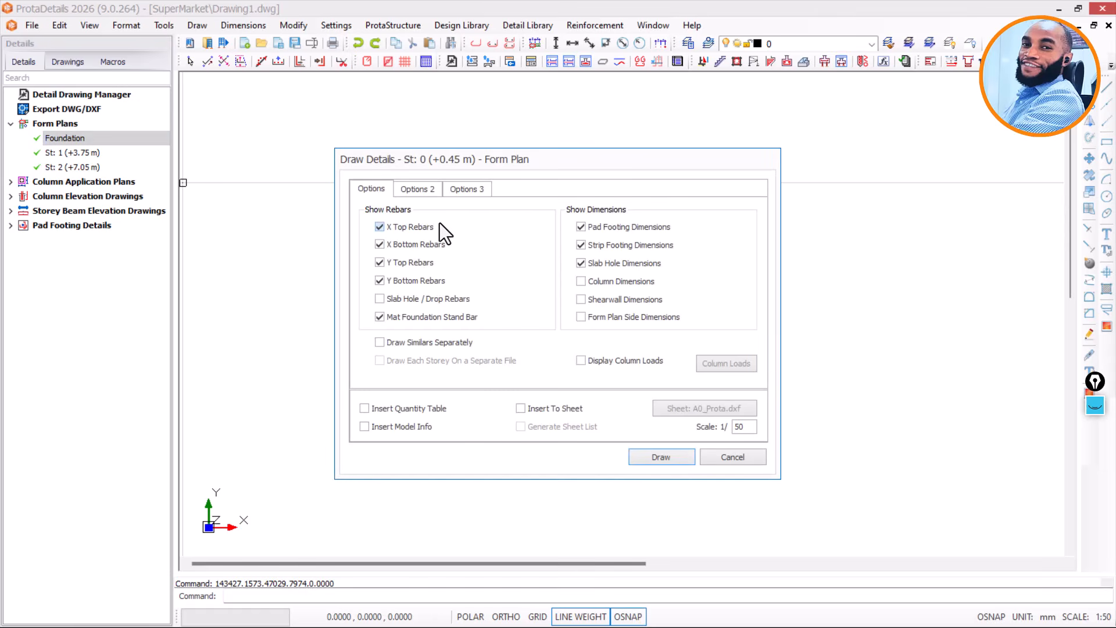
click(368, 429)
click(368, 408)
click(368, 407)
click(366, 426)
- Draw the Foundation form plan in the empty space above the existing plans, inserting it at about X -28381, Y 110992
click(664, 457)
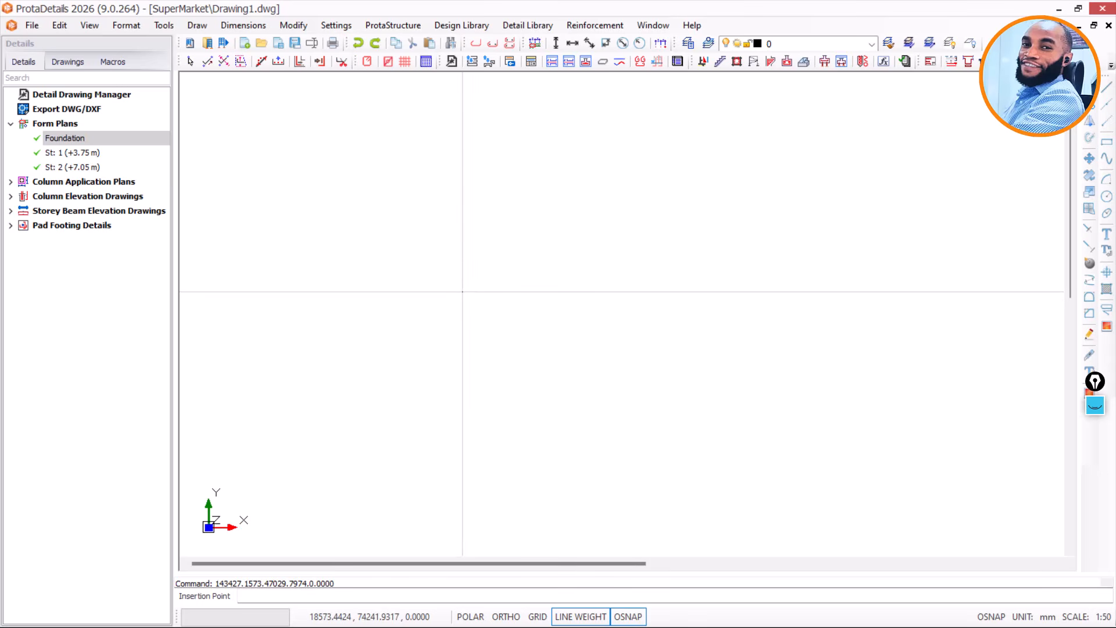
scroll(463, 292, down, 4)
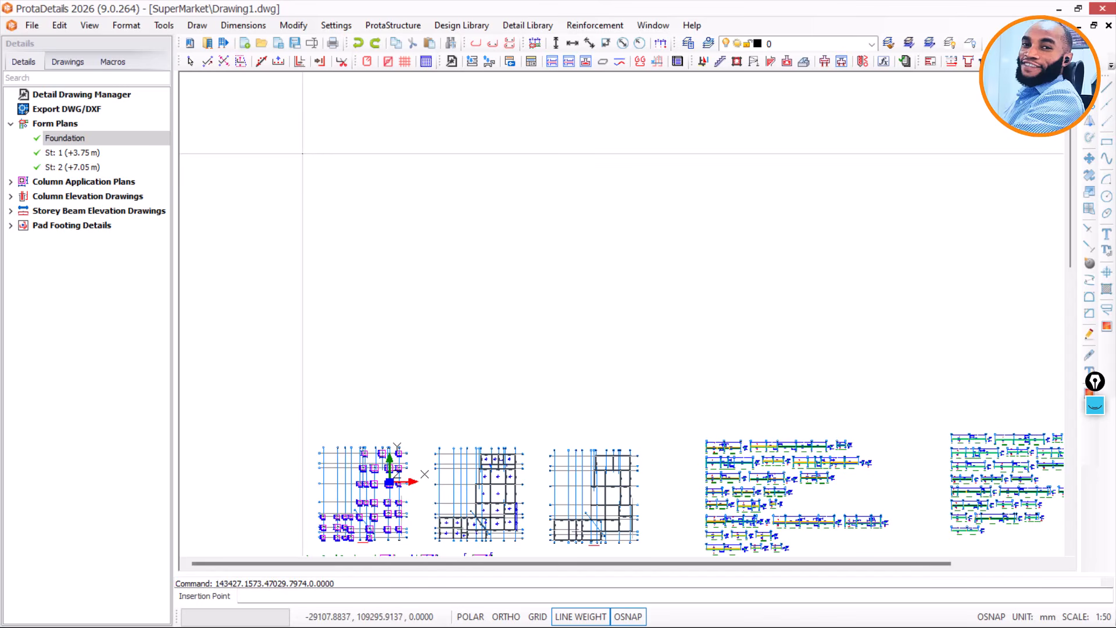
click(304, 148)
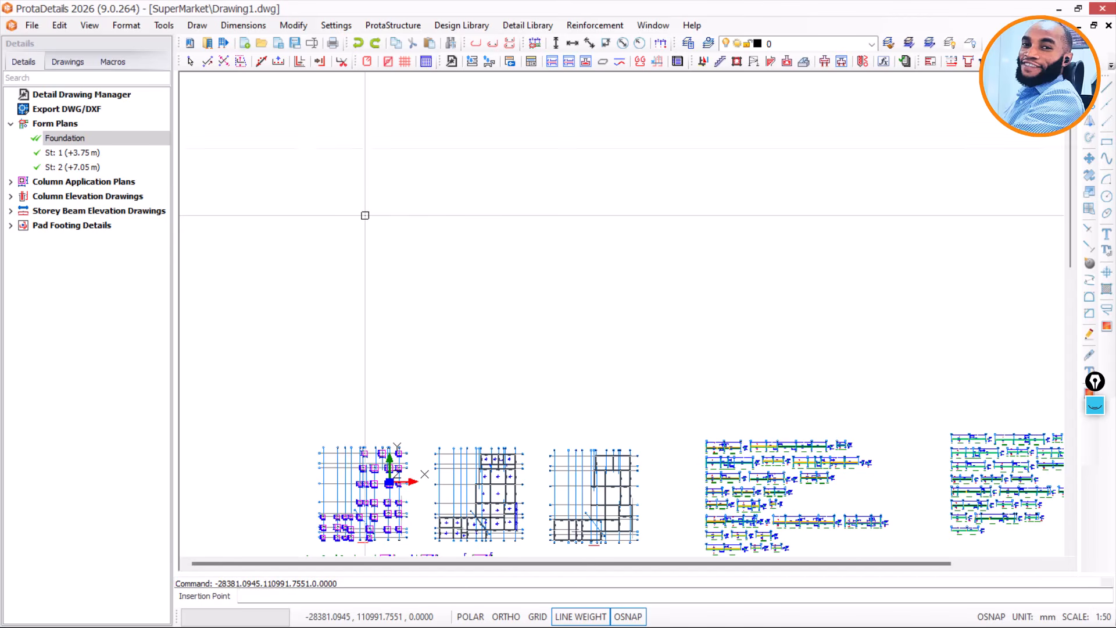
scroll(343, 198, up, 5)
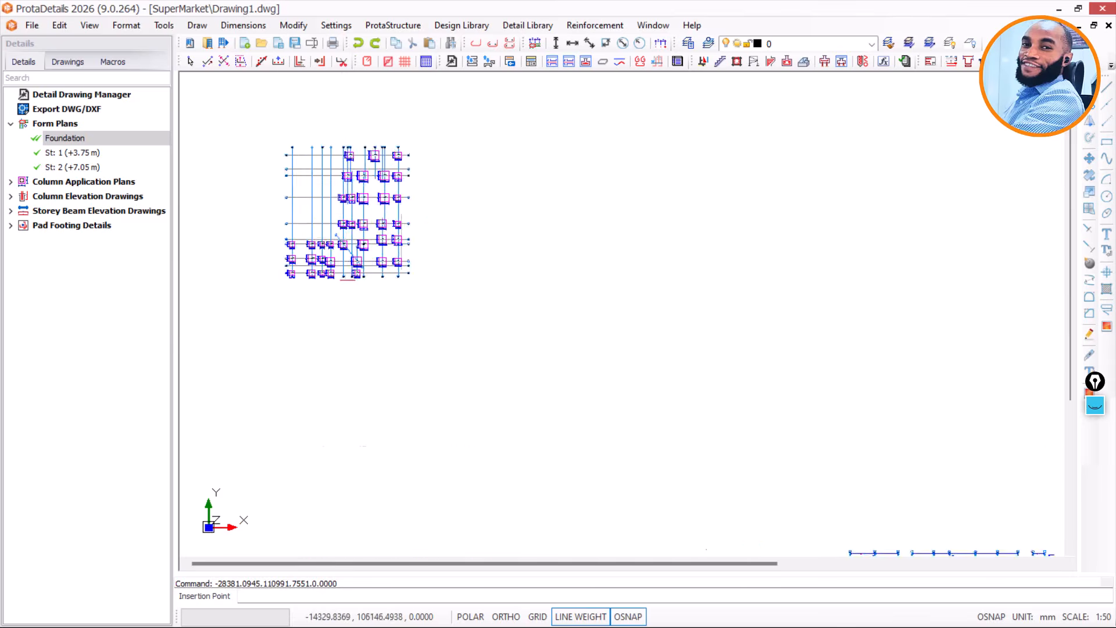
scroll(362, 138, down, 2)
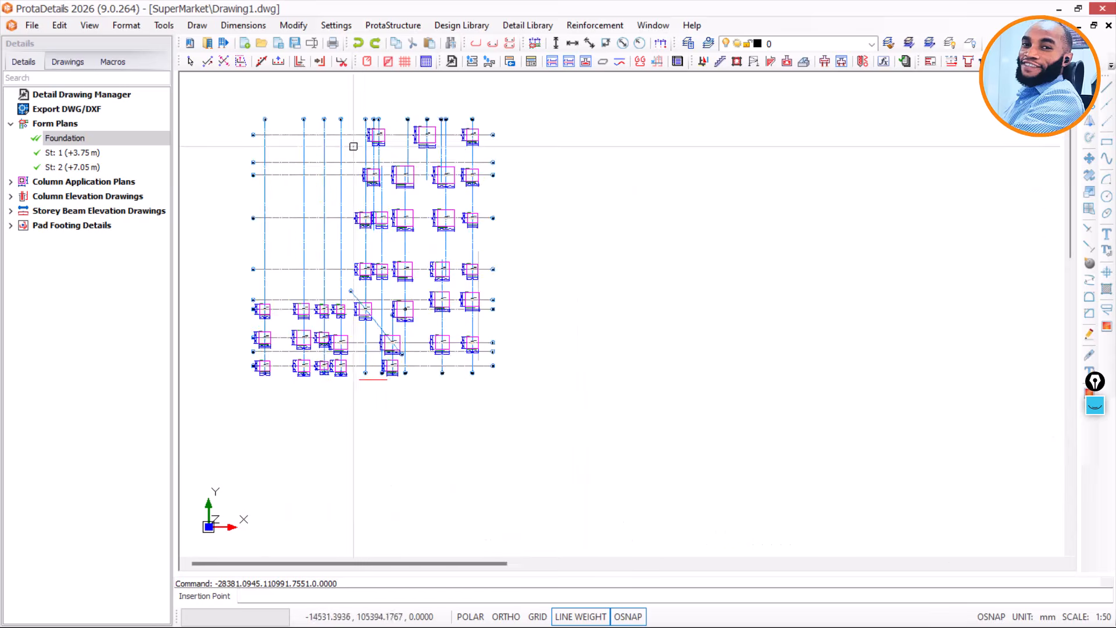
scroll(363, 139, down, 6)
scroll(378, 424, up, 5)
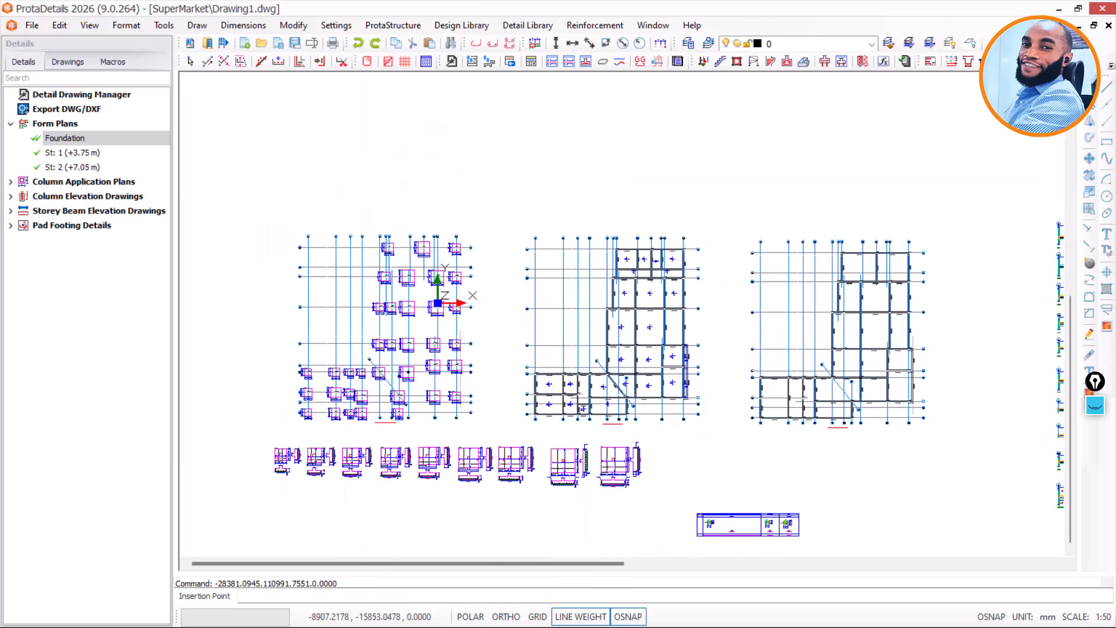
scroll(378, 416, down, 3)
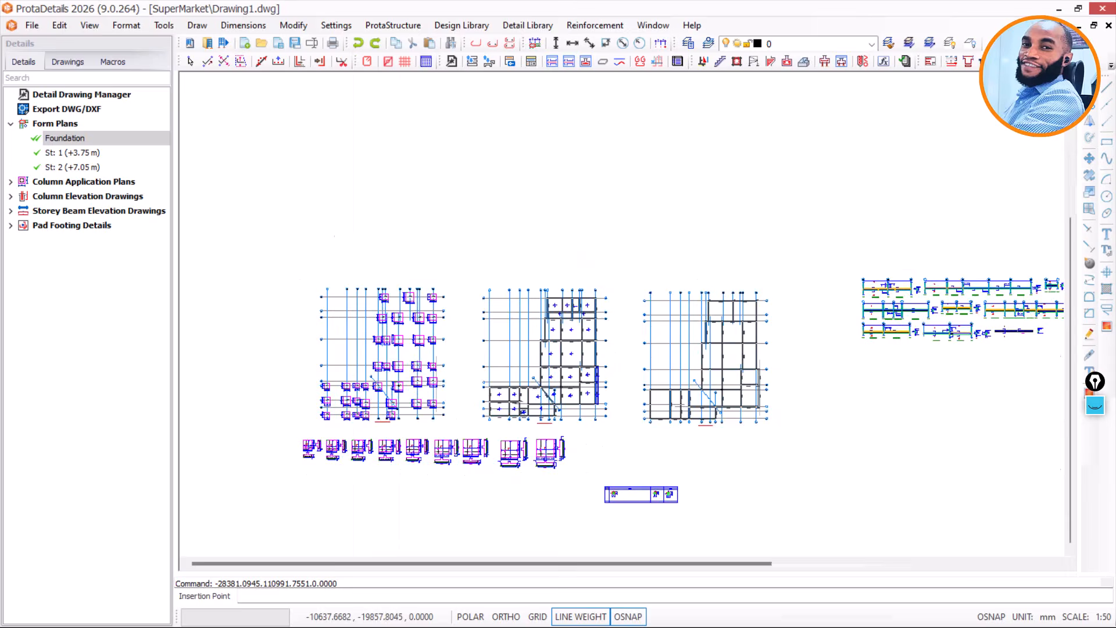
- Draw the St: 1 (+3.75 m) form plan at scale 1/50 without quantity table or model info, inserting it at about X 14488, Y 109802
middle_drag(388, 234, 383, 375)
scroll(353, 187, up, 2)
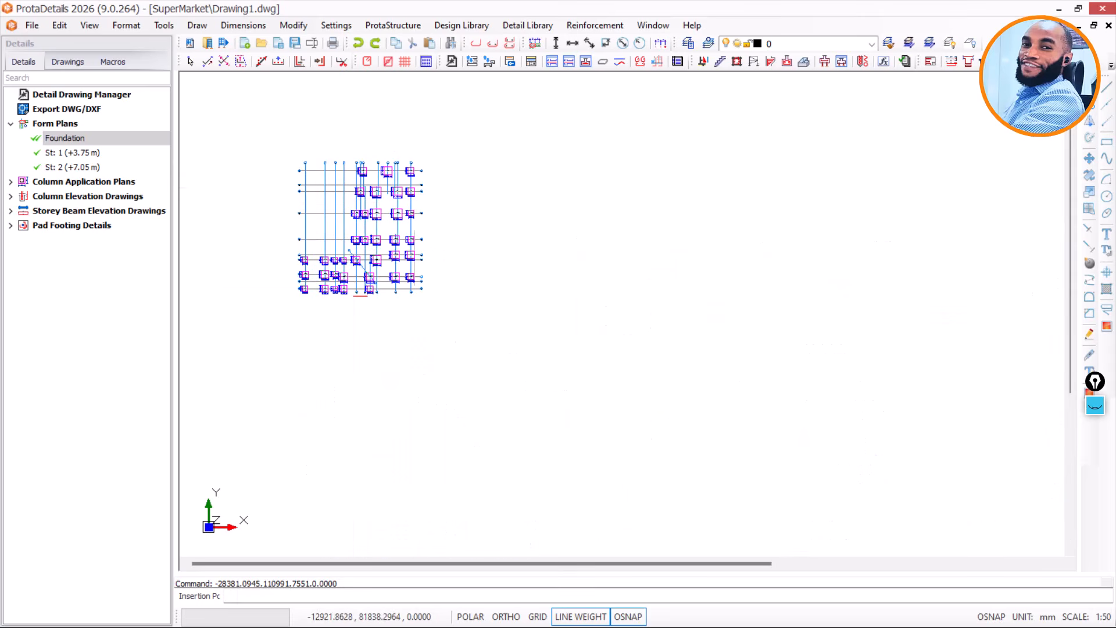
click(55, 152)
right_click(47, 150)
click(81, 158)
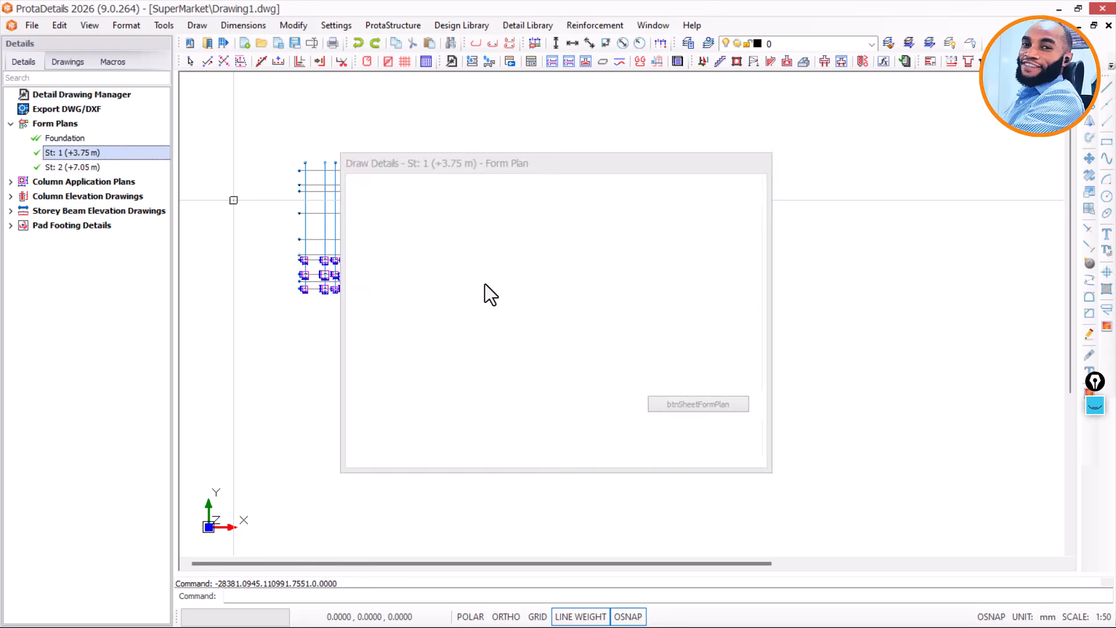
click(386, 409)
click(378, 426)
click(382, 409)
click(377, 428)
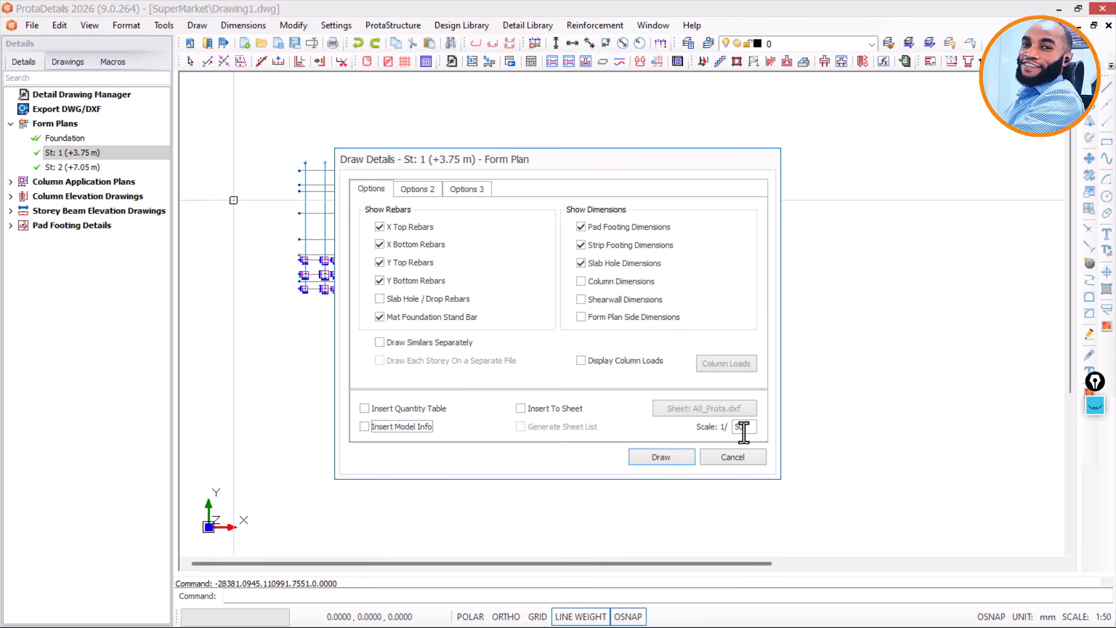
click(657, 457)
click(455, 229)
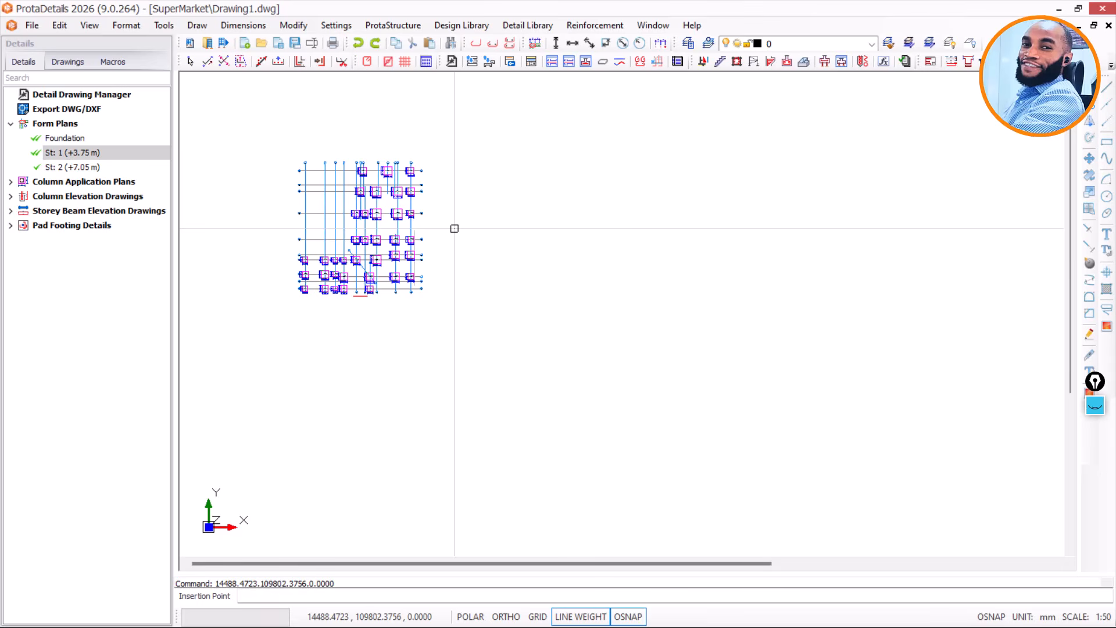
- Examine the new St: 1 form plan's beam and slab labels and title, and compare it with the existing plans below
scroll(554, 222, up, 4)
scroll(554, 223, up, 5)
scroll(487, 480, down, 3)
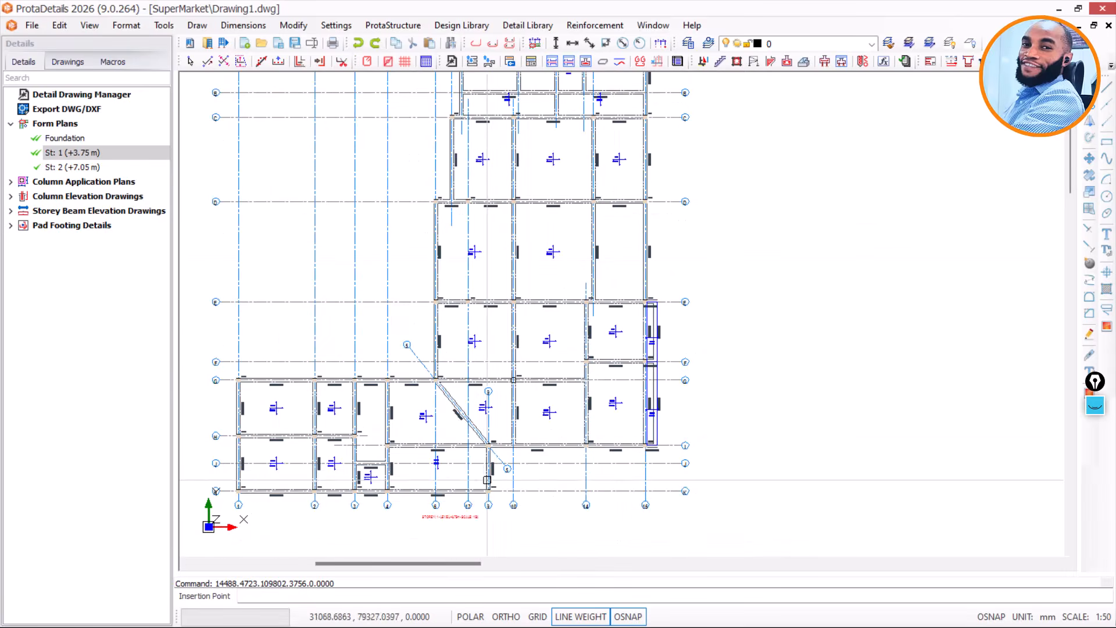
scroll(487, 480, up, 5)
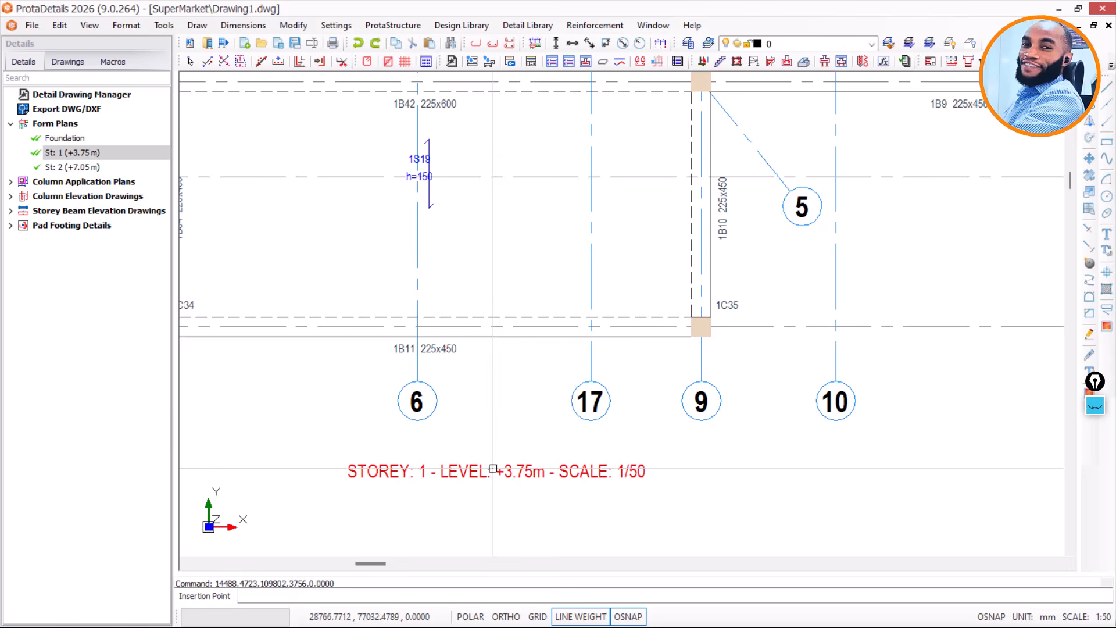
scroll(492, 468, down, 4)
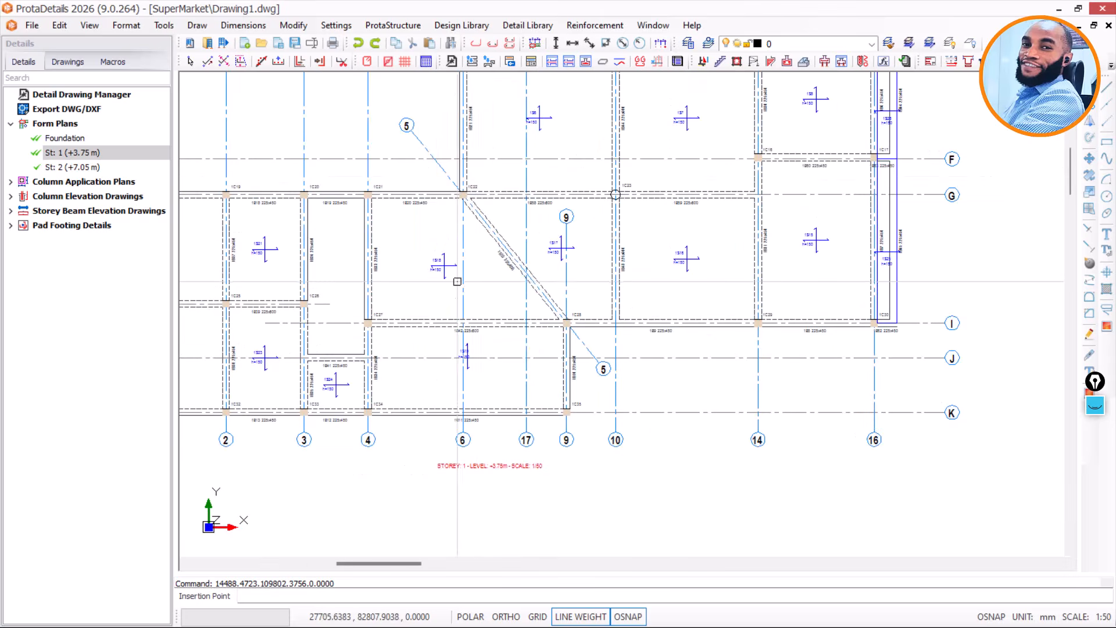
scroll(465, 291, down, 5)
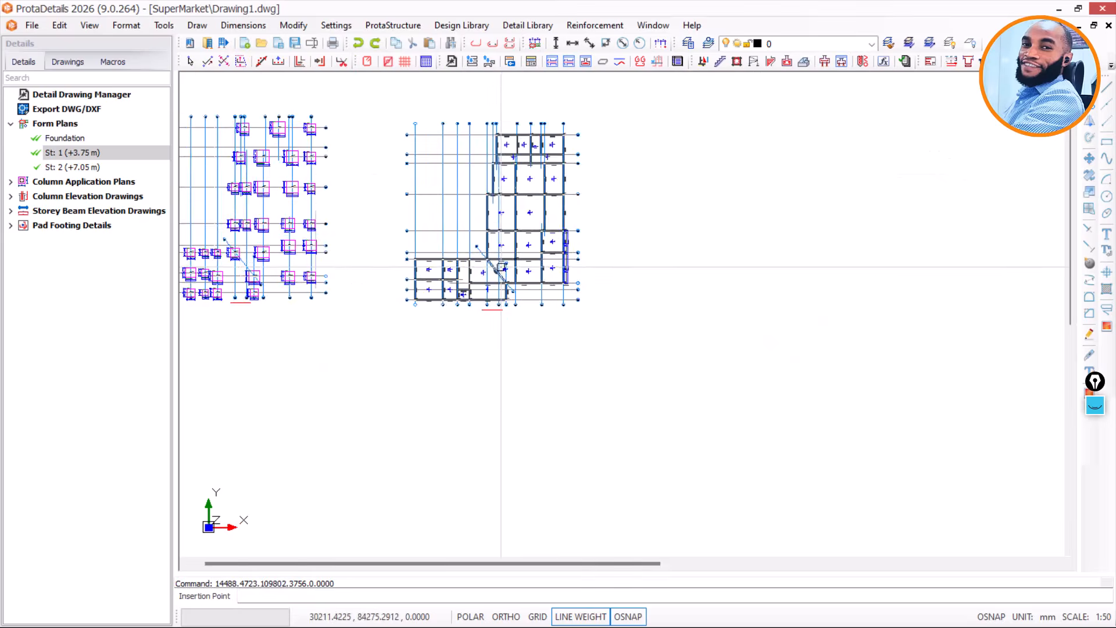
scroll(501, 267, down, 2)
scroll(512, 228, down, 2)
mouse_move(518, 401)
middle_down()
mouse_move(528, 364)
mouse_move(518, 303)
middle_up()
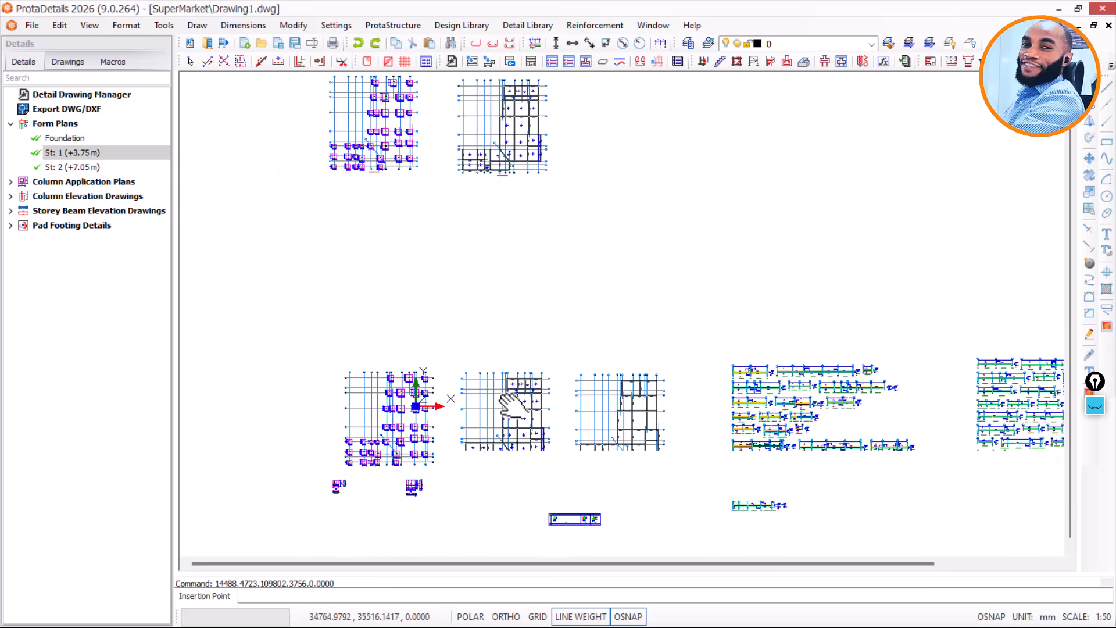
scroll(511, 428, up, 4)
scroll(511, 433, down, 2)
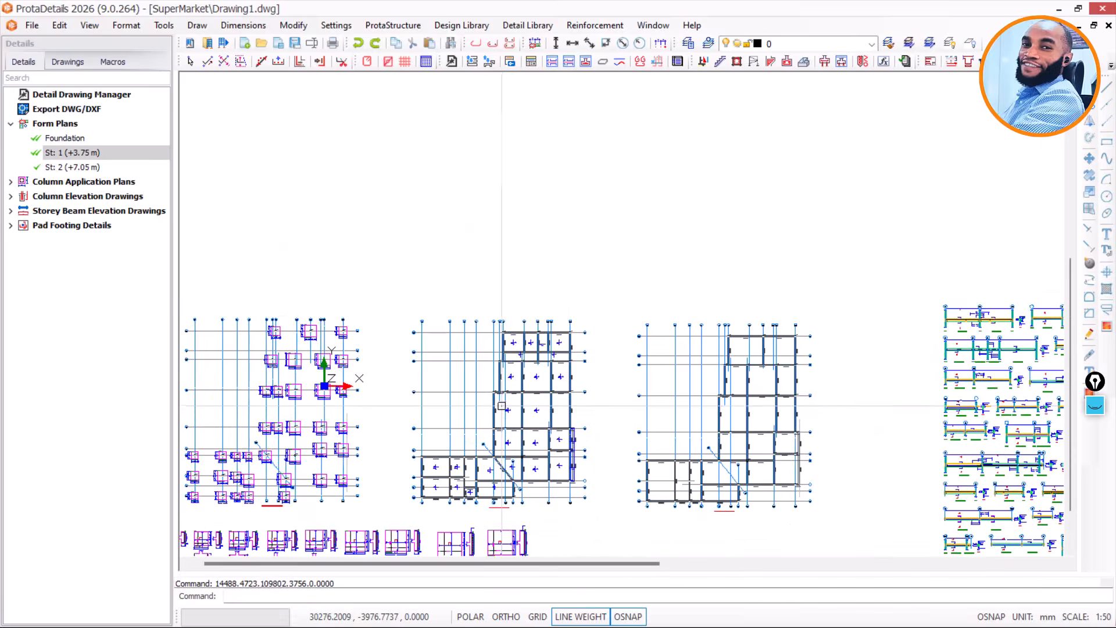
- Draw the St: 2 (+7.05 m) form plan at scale 1/50 with quantity table and model info, inserting it at about X 54863, Y 108067
scroll(502, 410, down, 2)
middle_drag(256, 187, 257, 286)
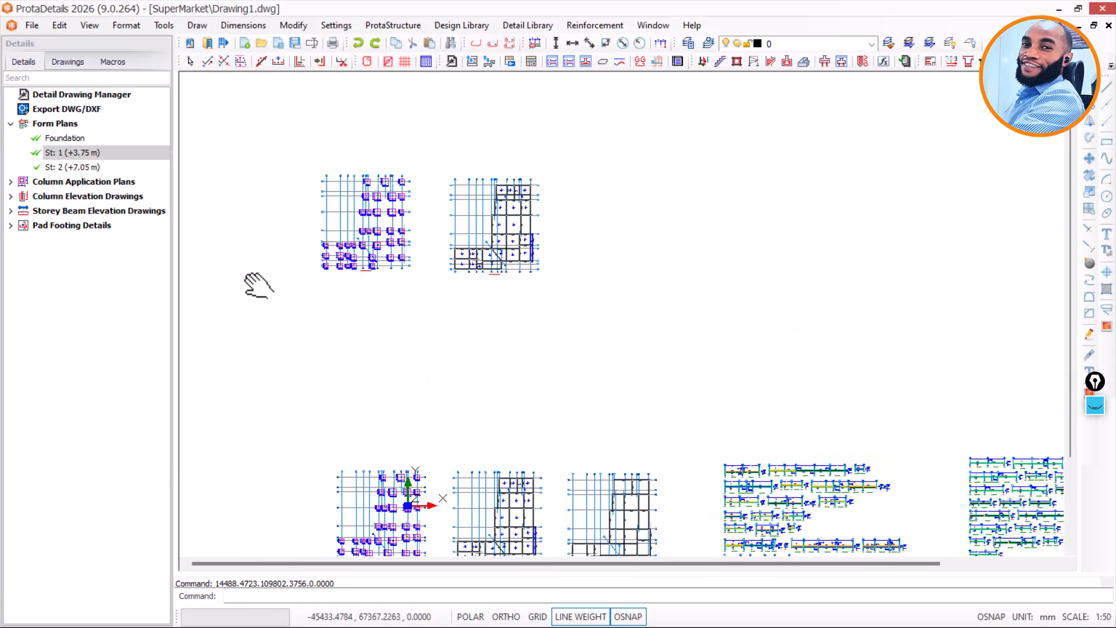
click(79, 167)
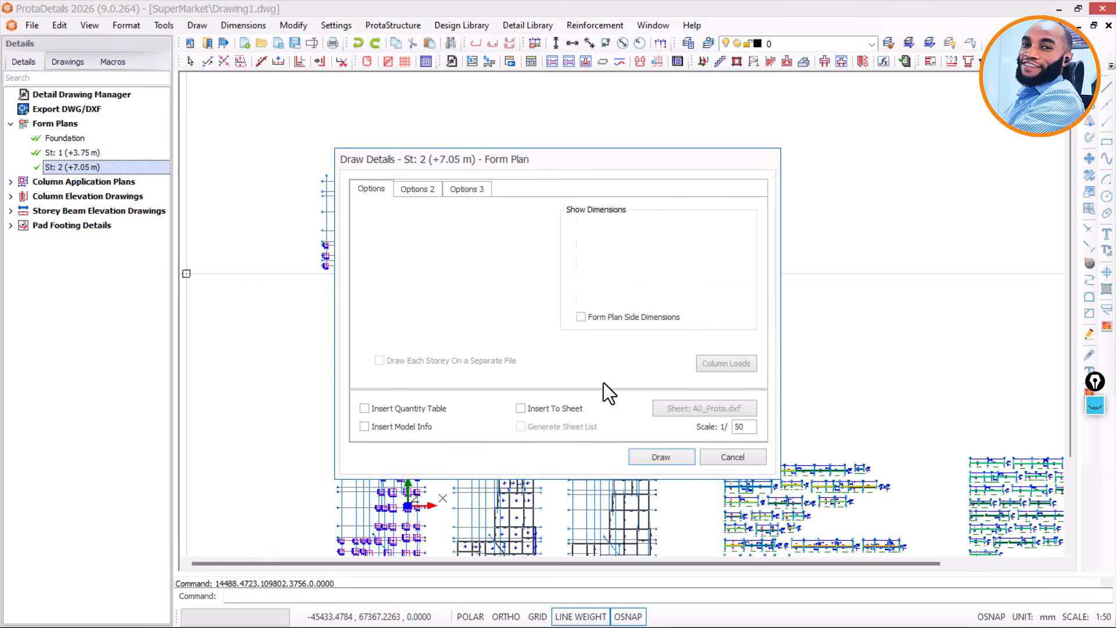
click(375, 407)
click(362, 425)
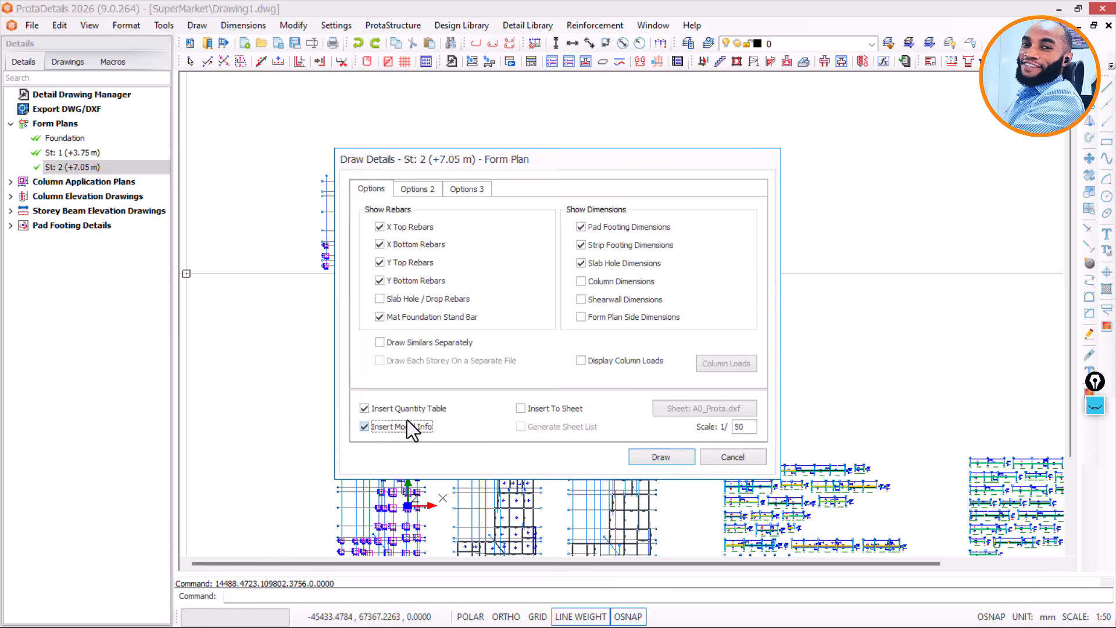
click(668, 458)
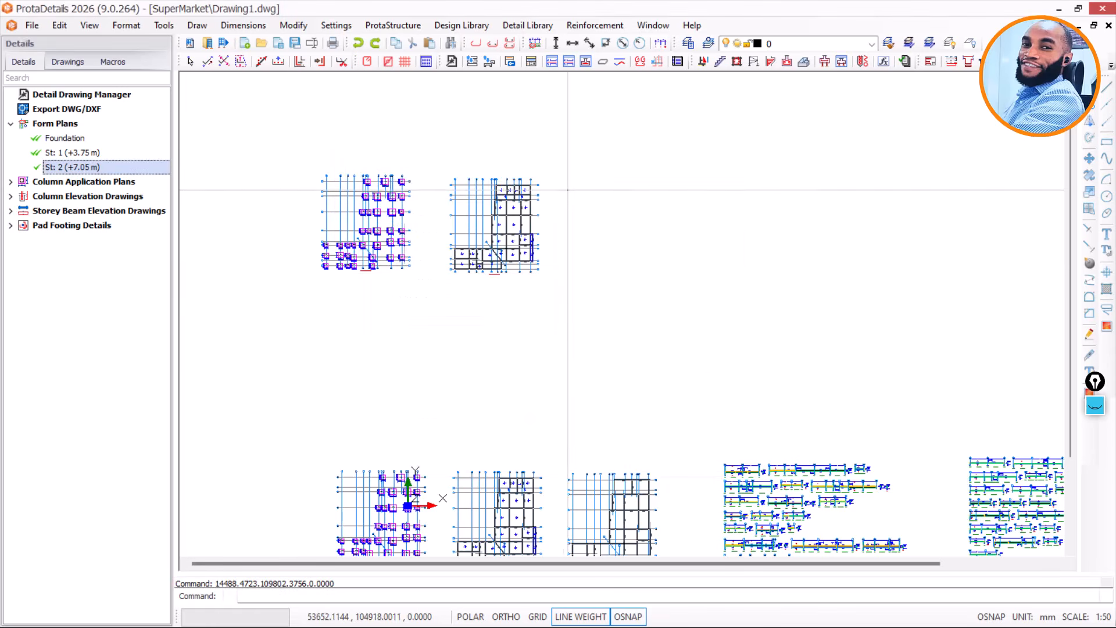
click(578, 261)
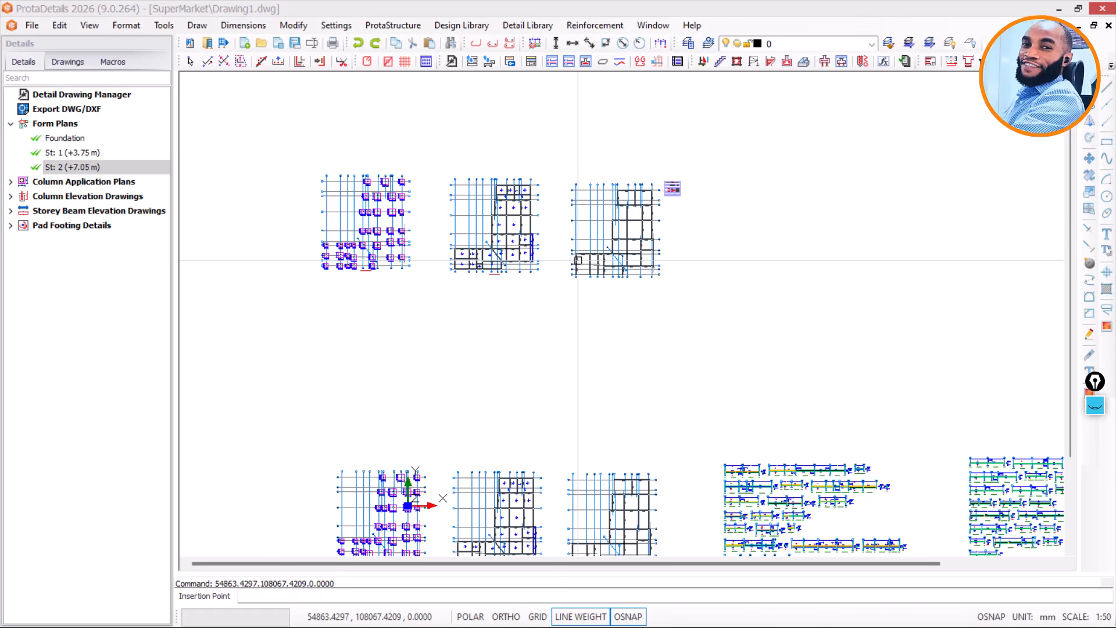
- Inspect the model info table beside the St: 2 form plan, delete it and close its properties
scroll(662, 186, up, 5)
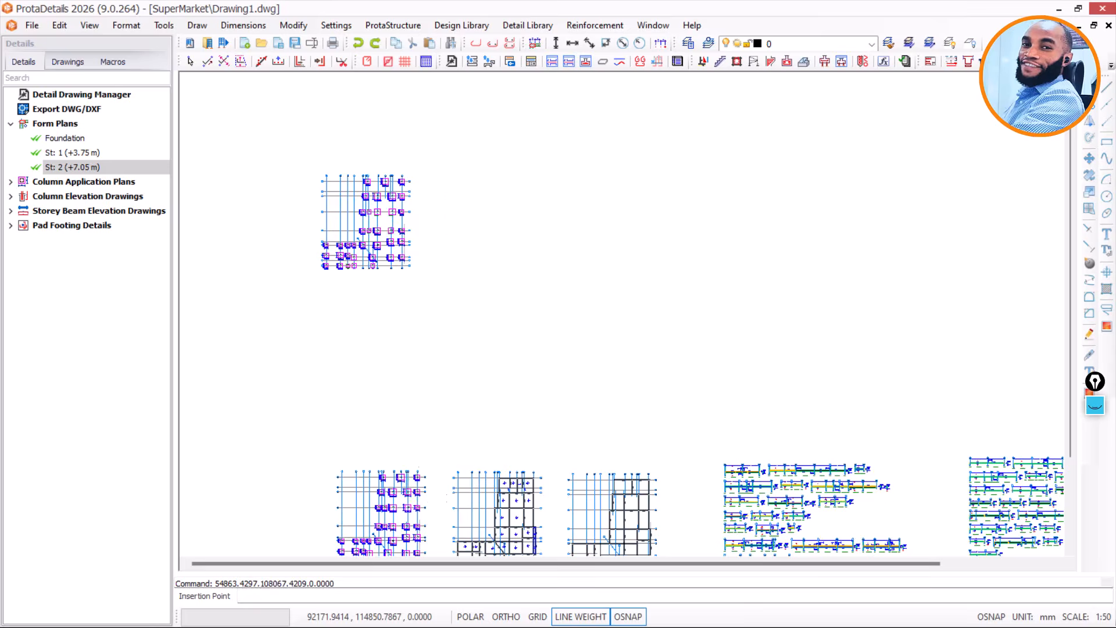
scroll(675, 192, up, 6)
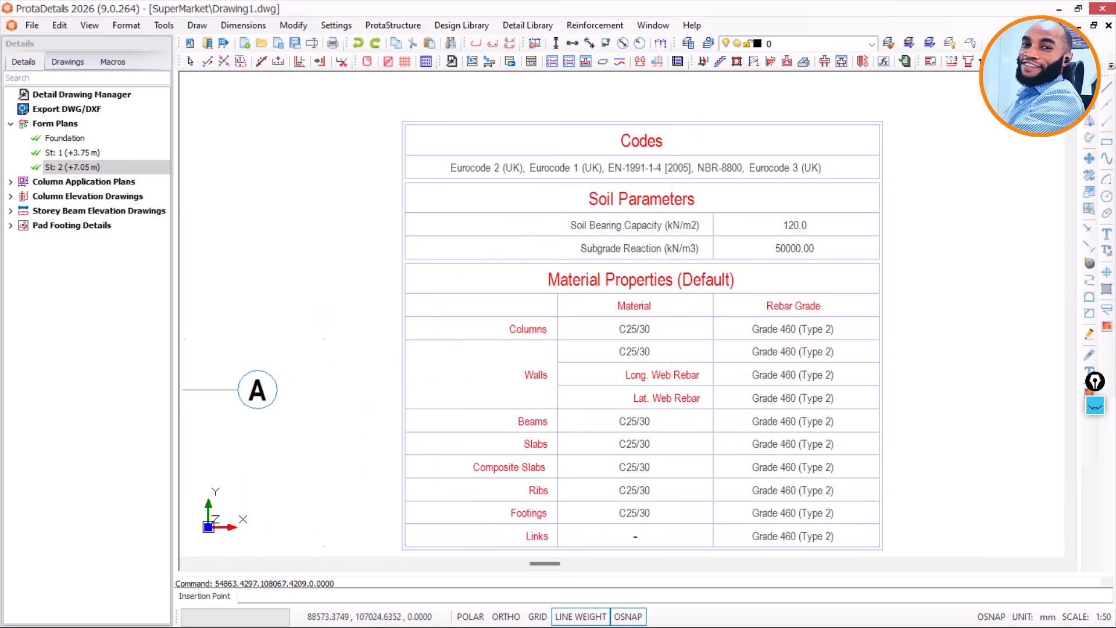
scroll(511, 189, down, 3)
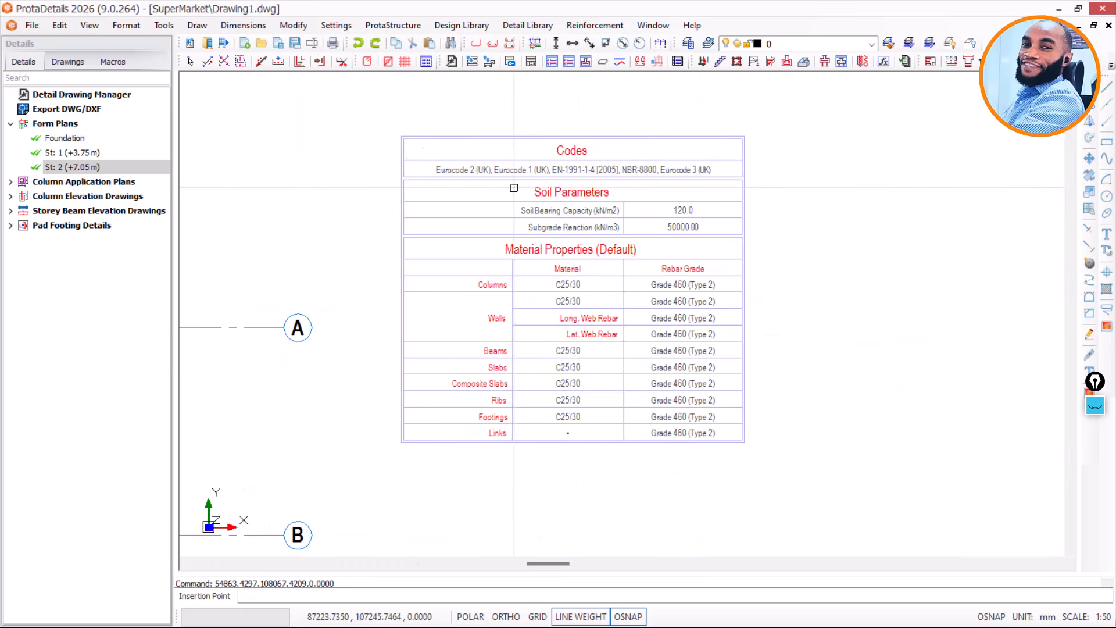
scroll(471, 164, down, 1)
drag(416, 130, 845, 450)
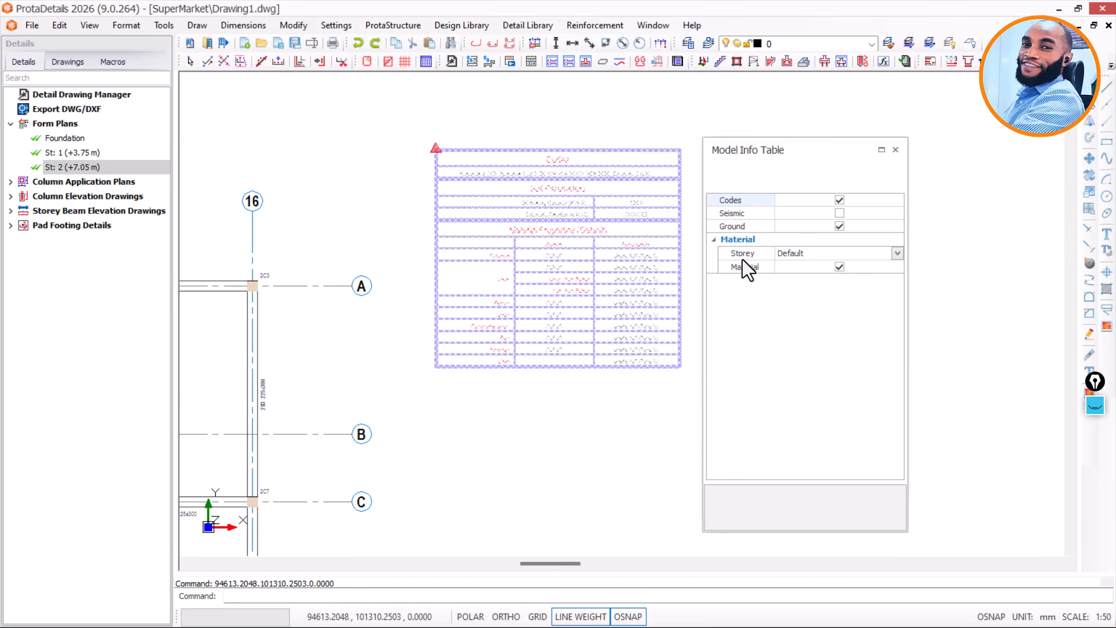
key(Delete)
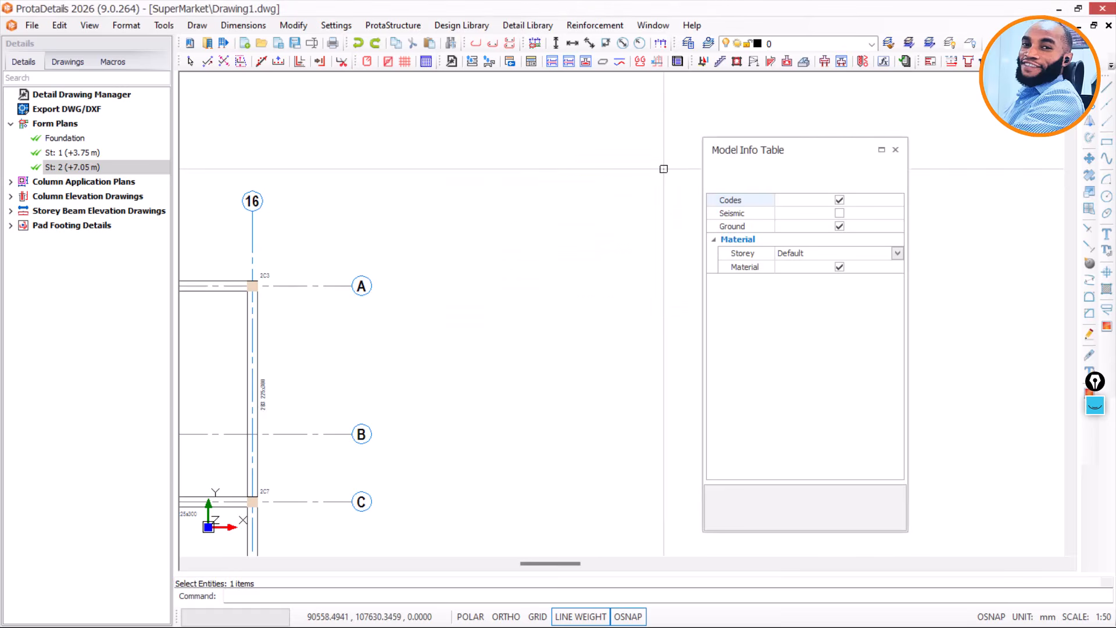
click(896, 150)
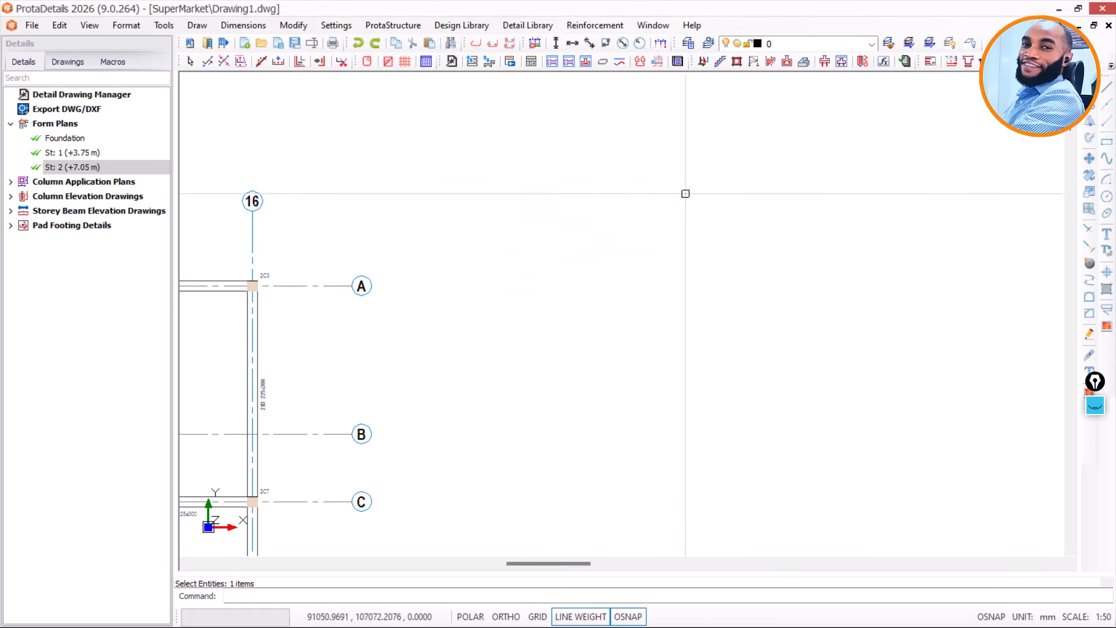
- Look over the three new form plans, collapse the Form Plans group and examine the existing beam elevation drawings
scroll(630, 175, down, 5)
scroll(587, 175, down, 3)
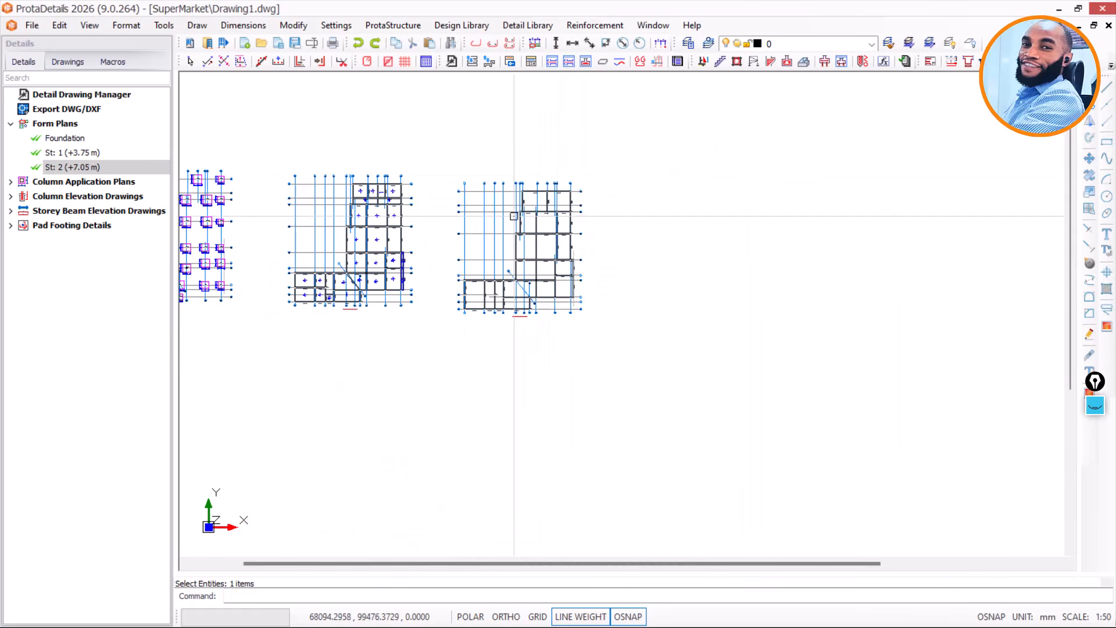
scroll(509, 234, down, 2)
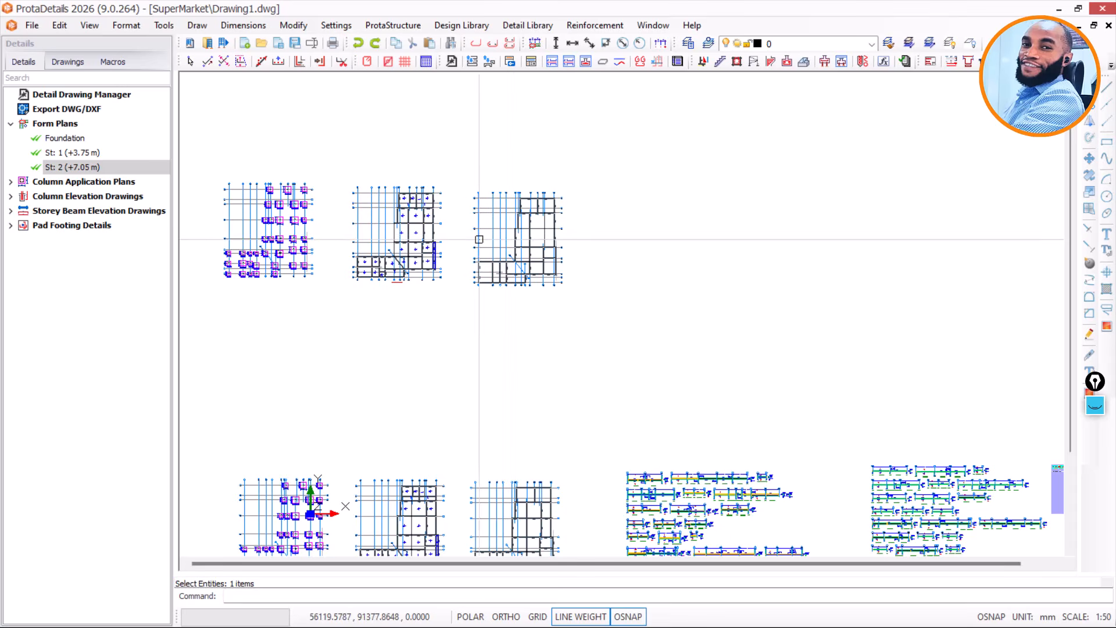
click(11, 124)
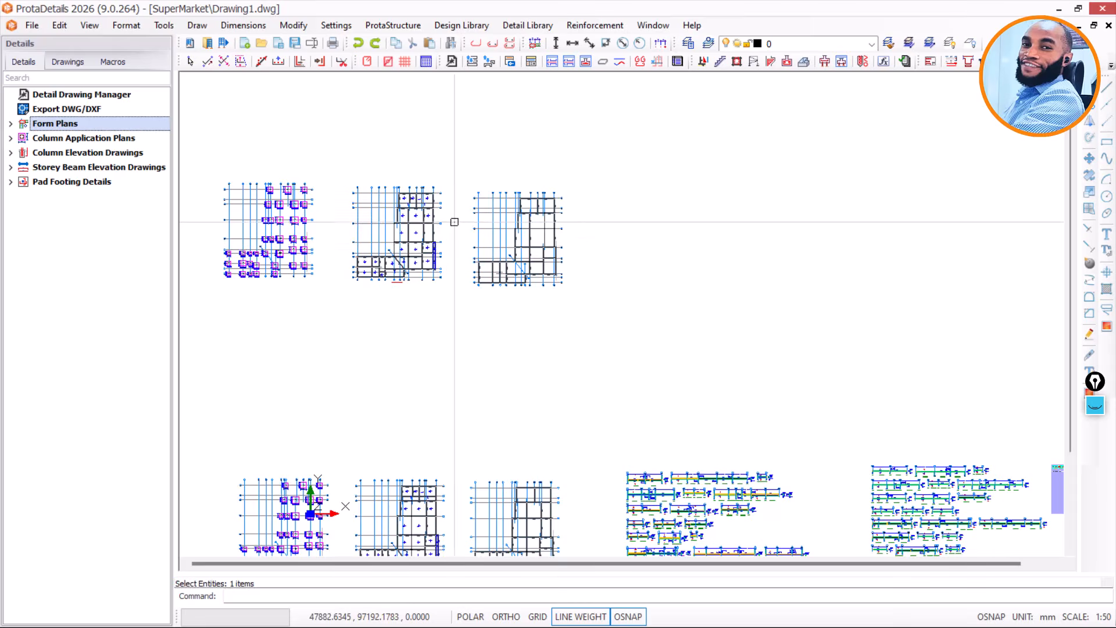
scroll(454, 222, down, 2)
scroll(397, 411, up, 1)
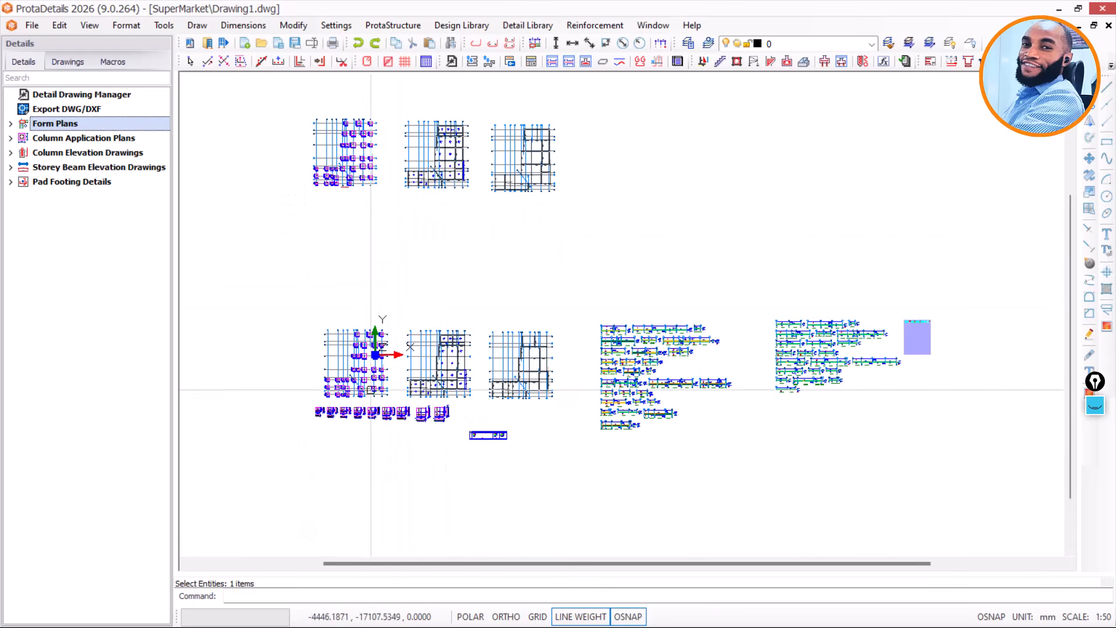
drag(578, 301, 561, 282)
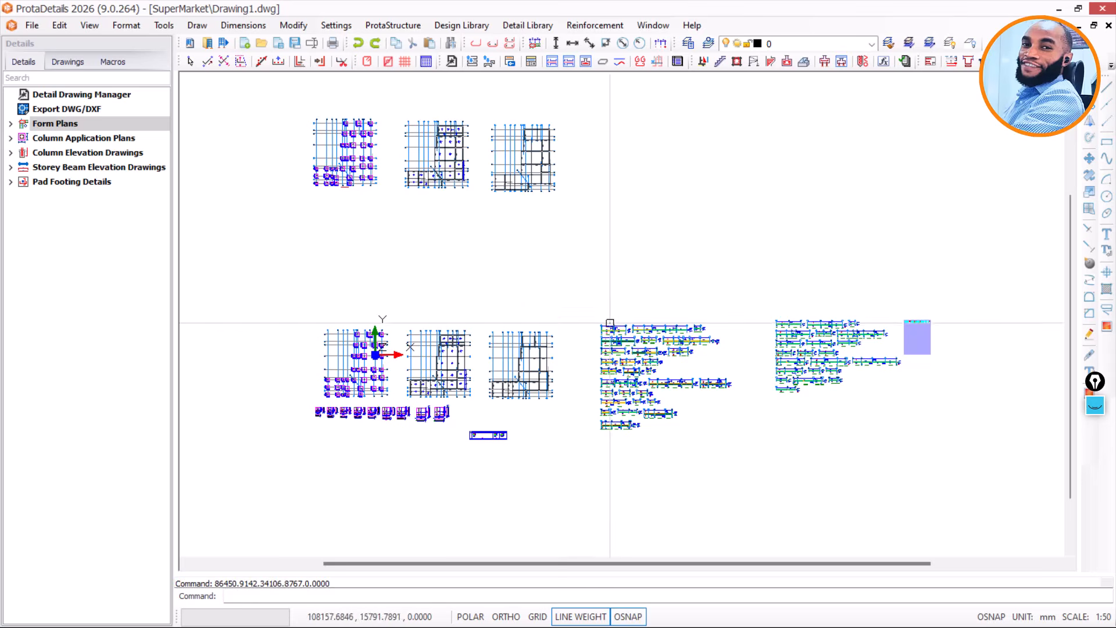
scroll(607, 321, up, 2)
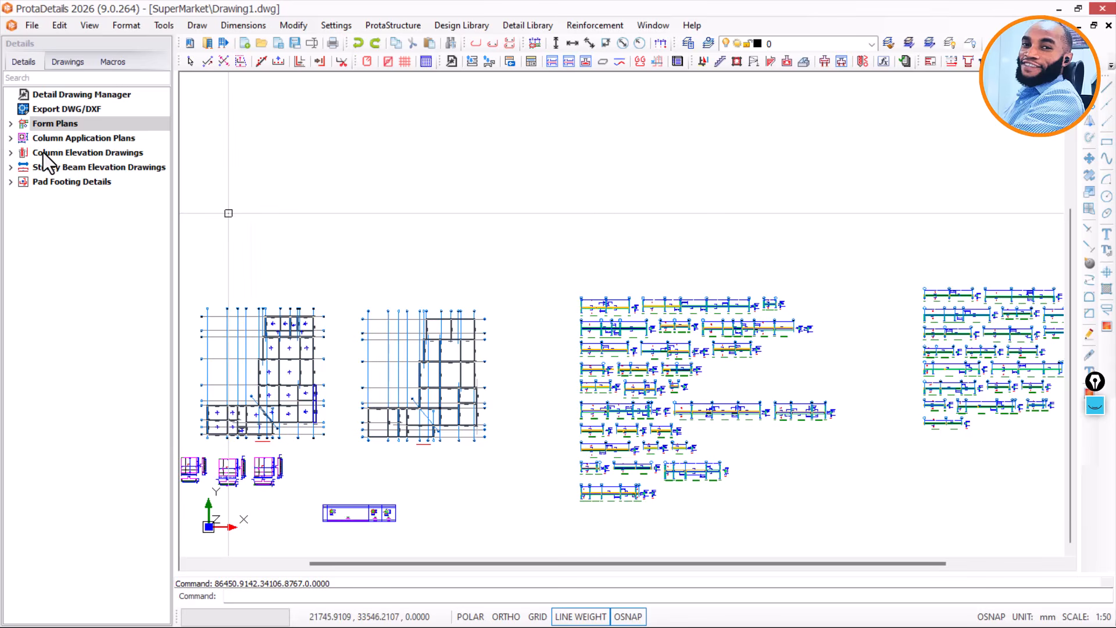
- Open the drawing options for all St: 1 (+3.75 m) storey beam elevations
click(10, 167)
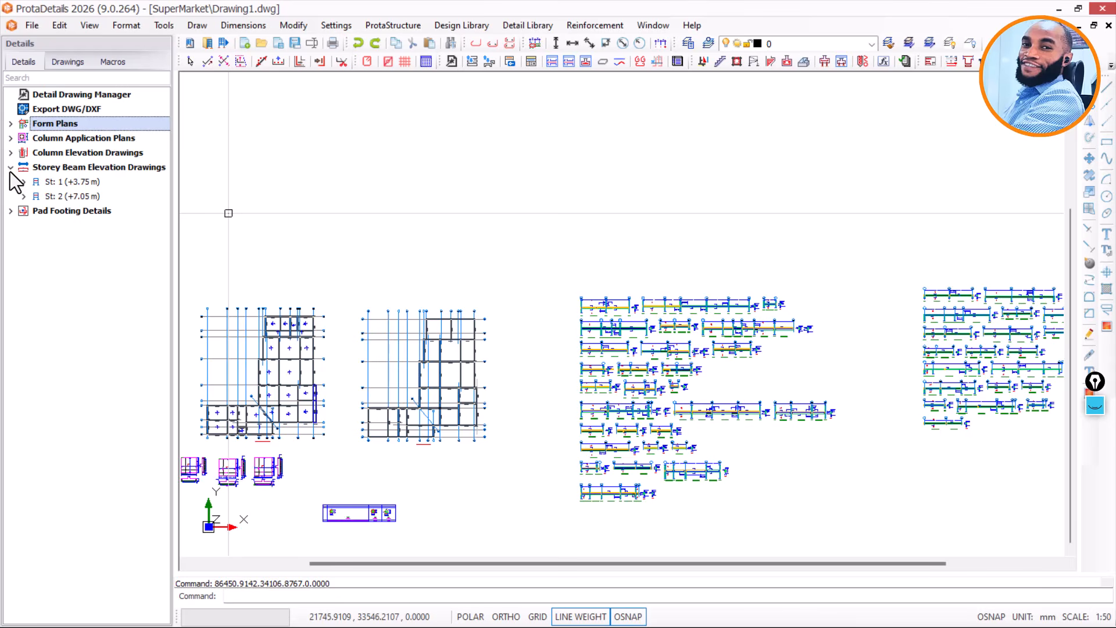
click(66, 182)
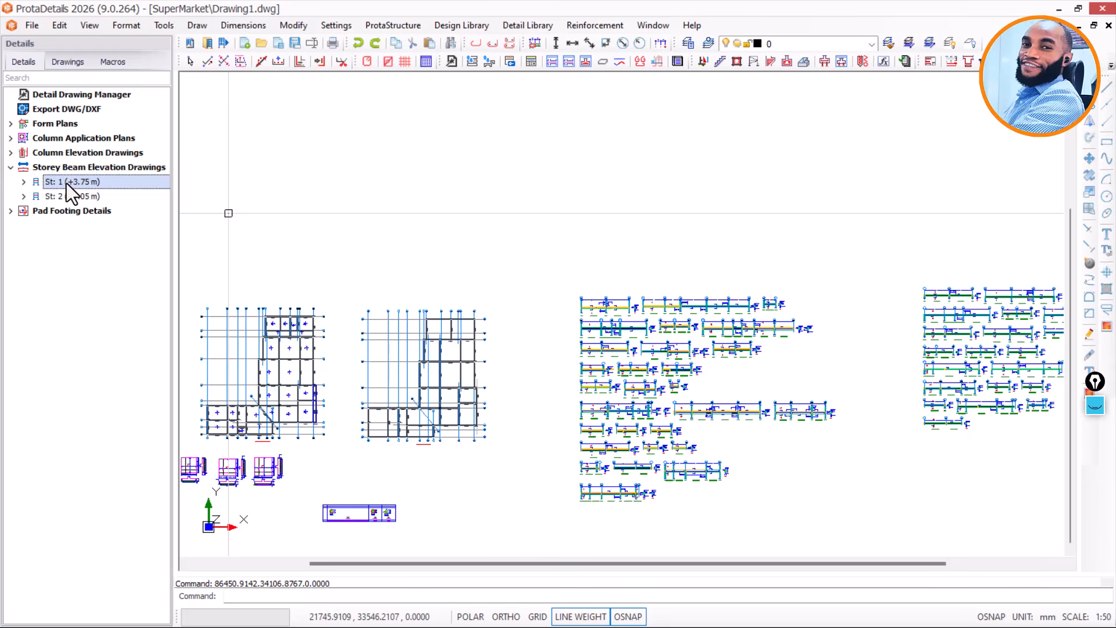
right_click(66, 183)
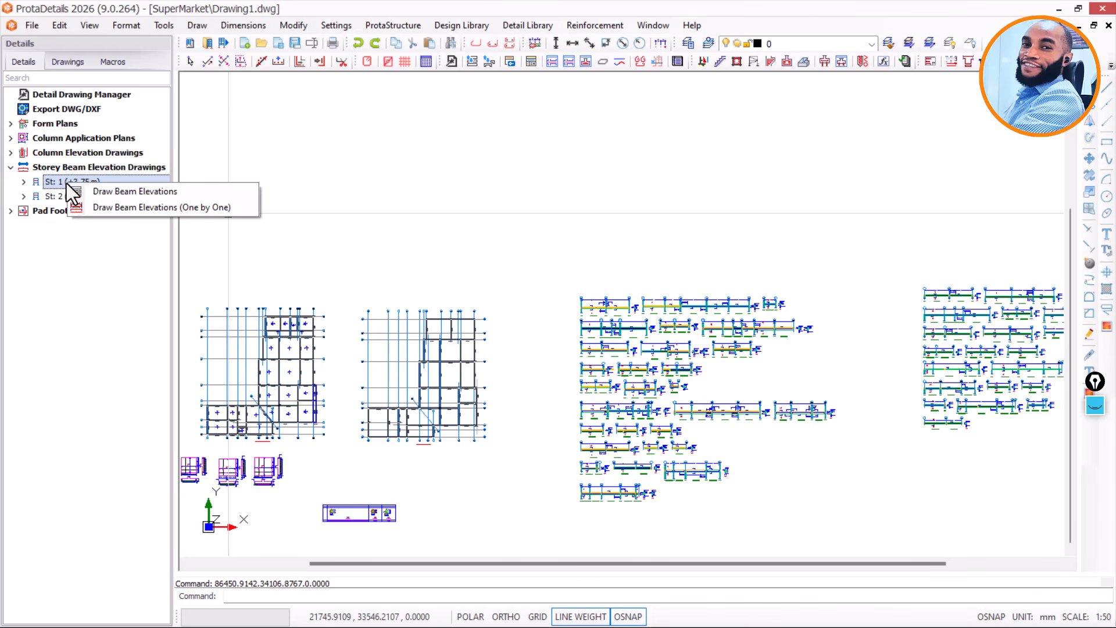
click(103, 191)
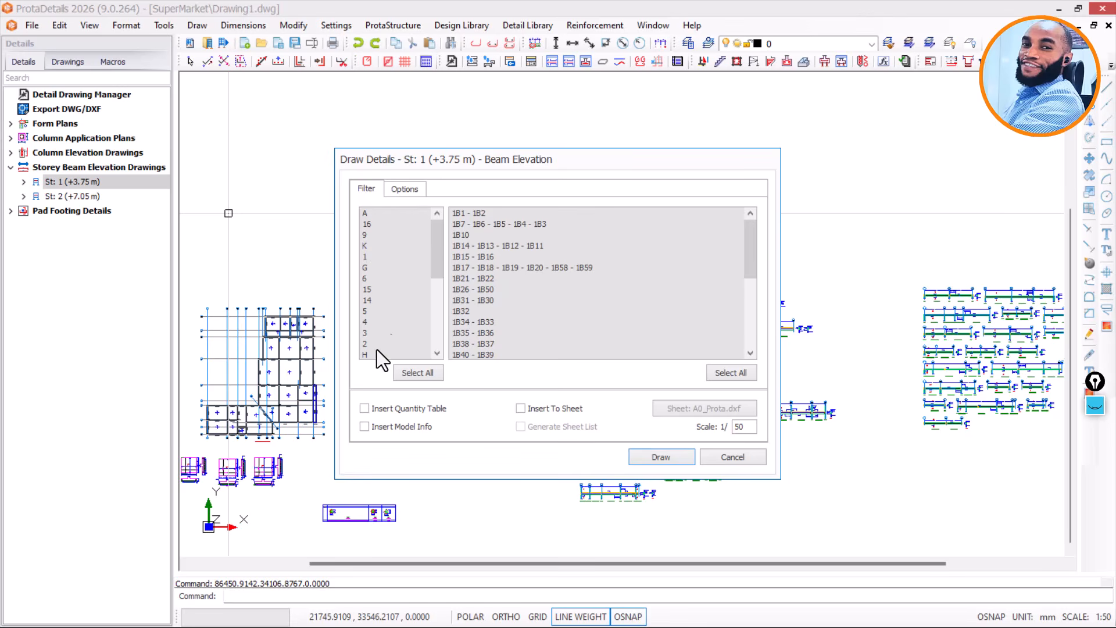
- Configure the St: 1 beam elevations for scale 1/50 with the quantity table and model info left out
click(364, 408)
click(365, 426)
click(365, 408)
click(365, 426)
double_click(740, 426)
drag(744, 428, 719, 436)
double_click(741, 427)
text(50)
- Review the St: 1 beam elevation drawing options, open the beam detail settings and show the general detail drawing settings
click(399, 190)
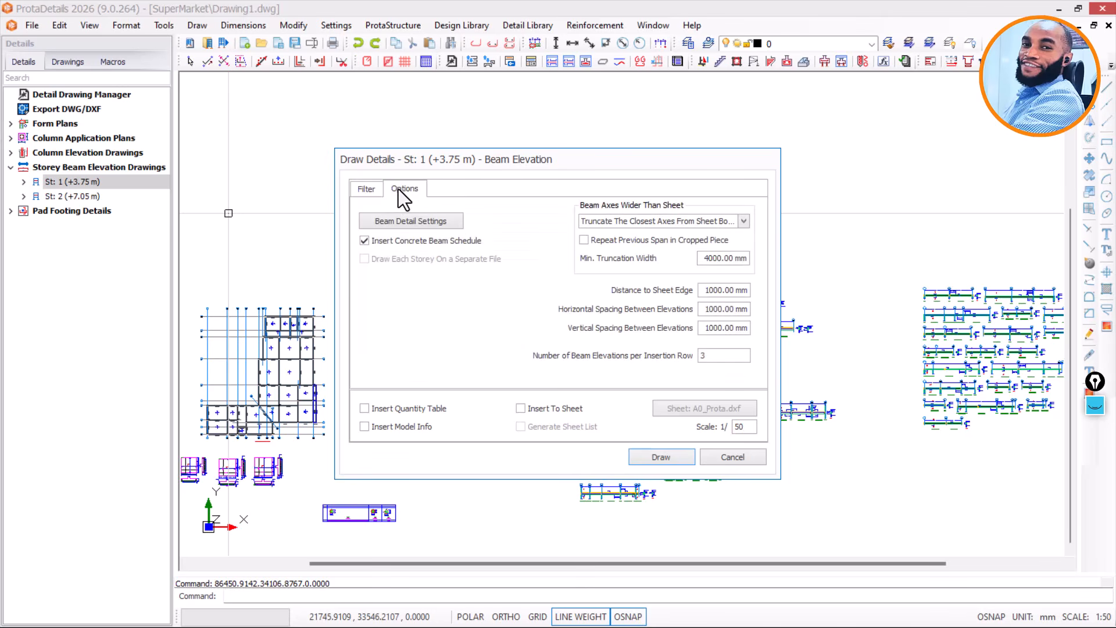
click(360, 188)
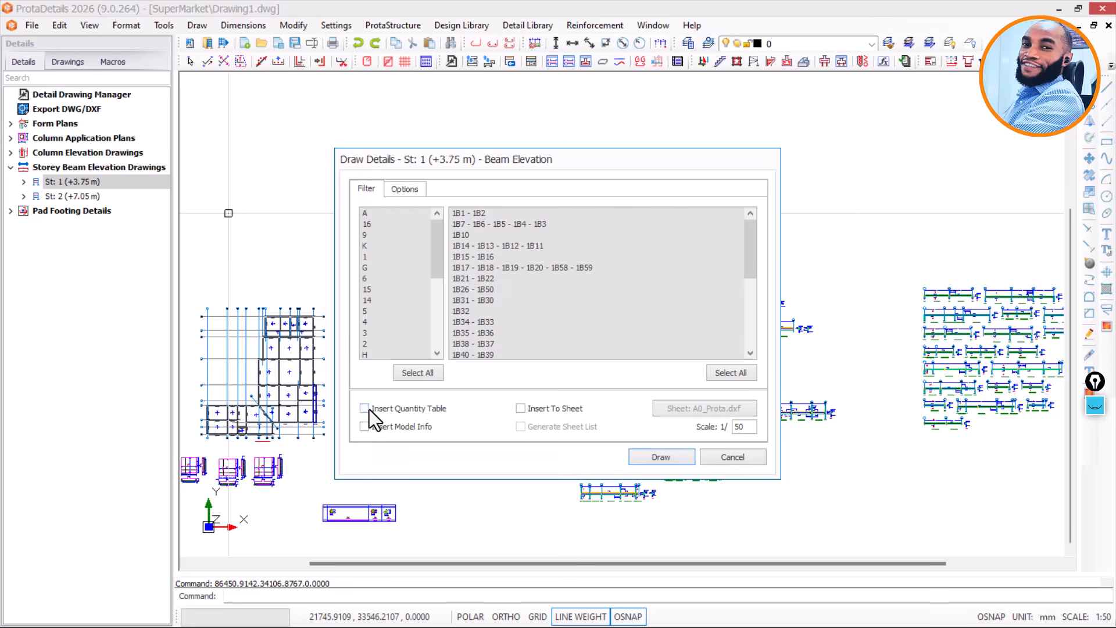
click(407, 187)
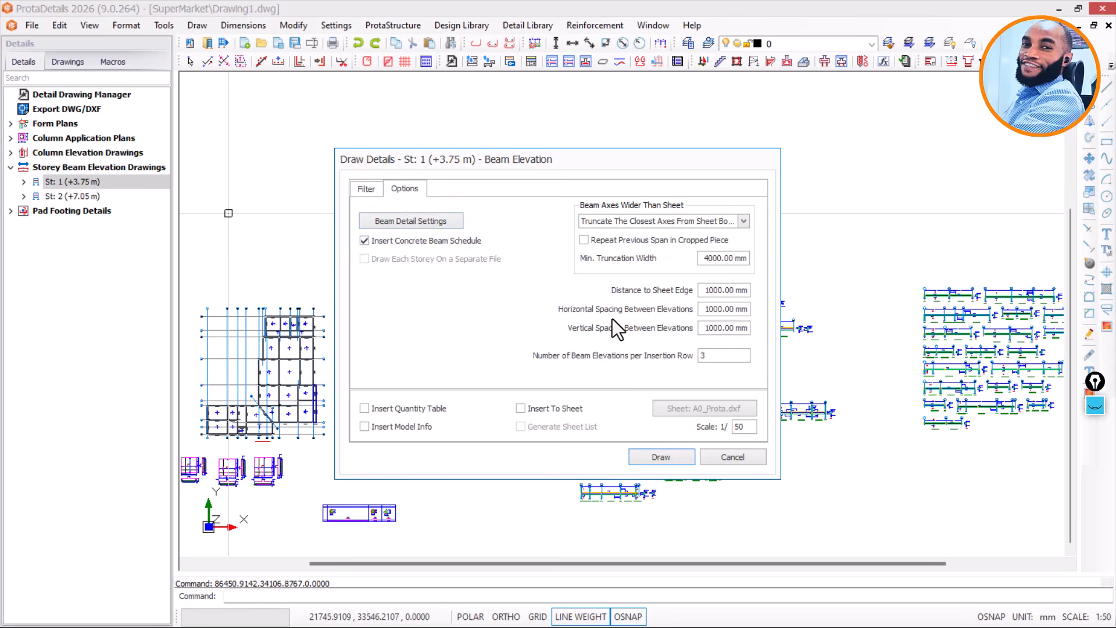
click(387, 222)
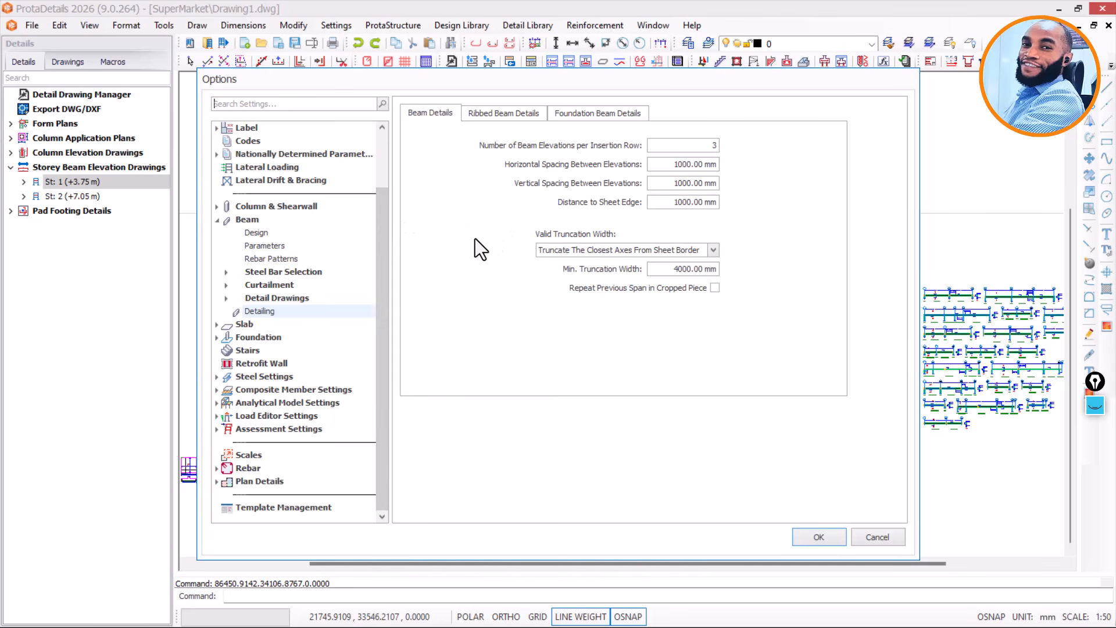
click(227, 299)
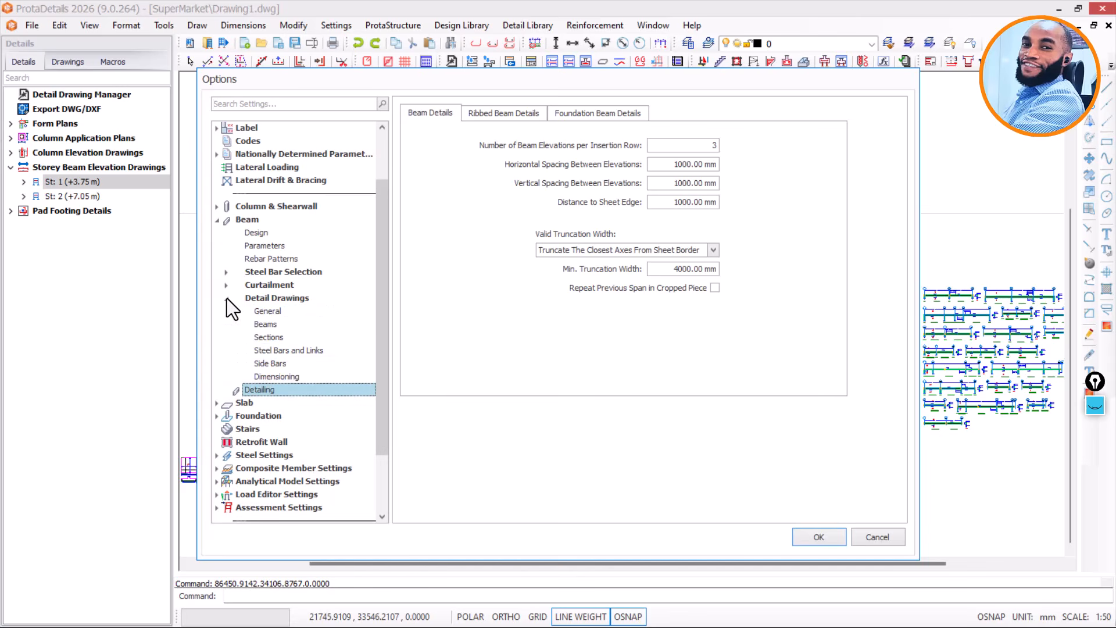
click(269, 312)
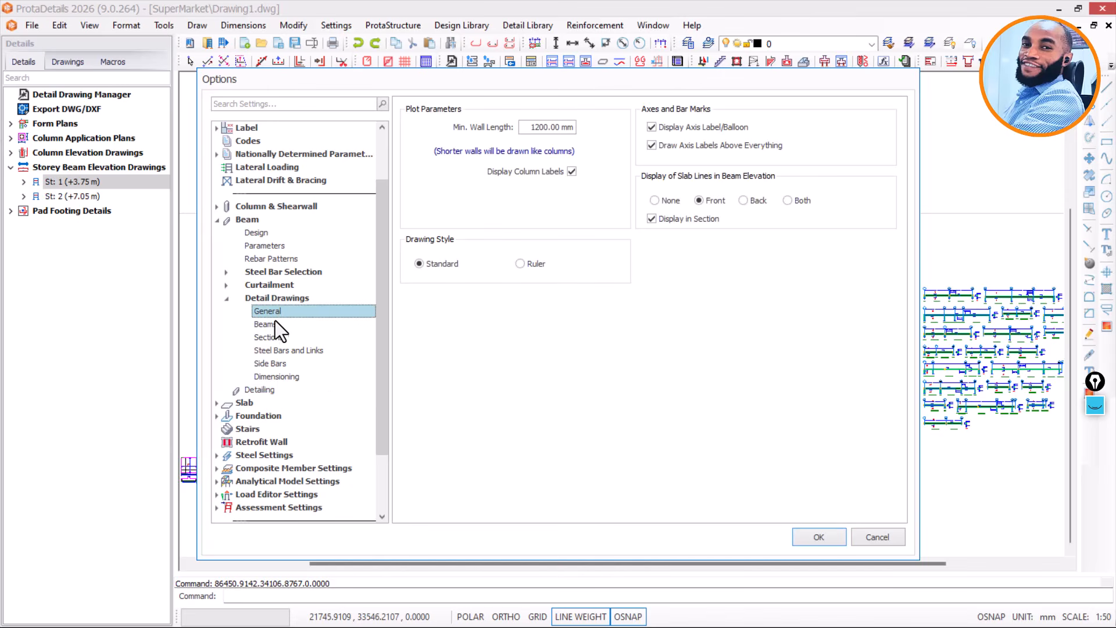
- Try the beam label settings with labels not printed below the detail and without underlining, restoring both options
click(270, 325)
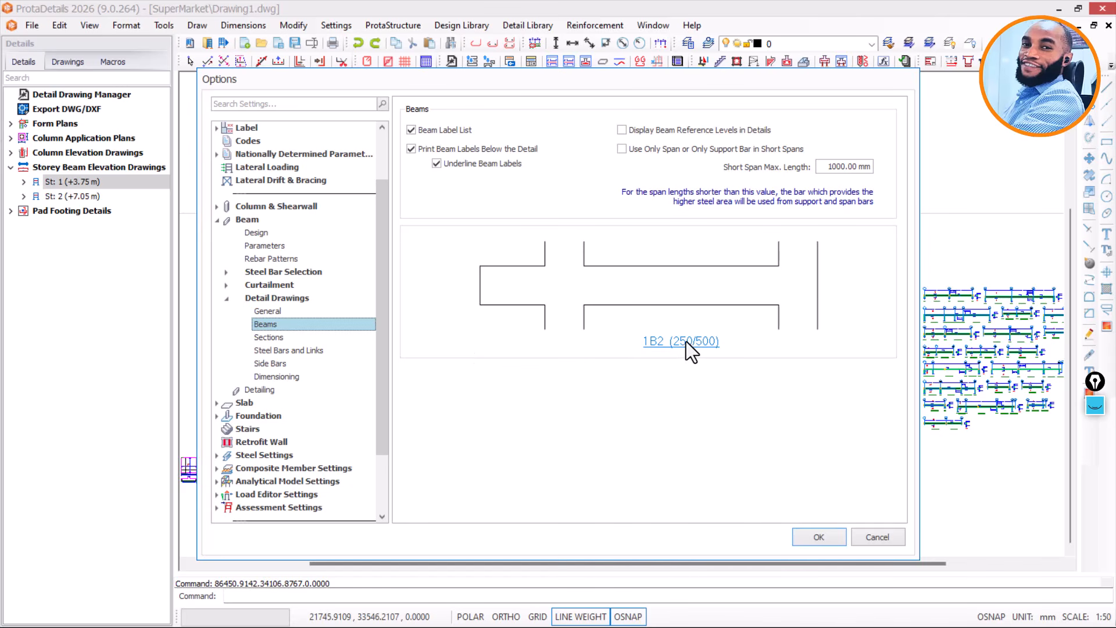
click(412, 150)
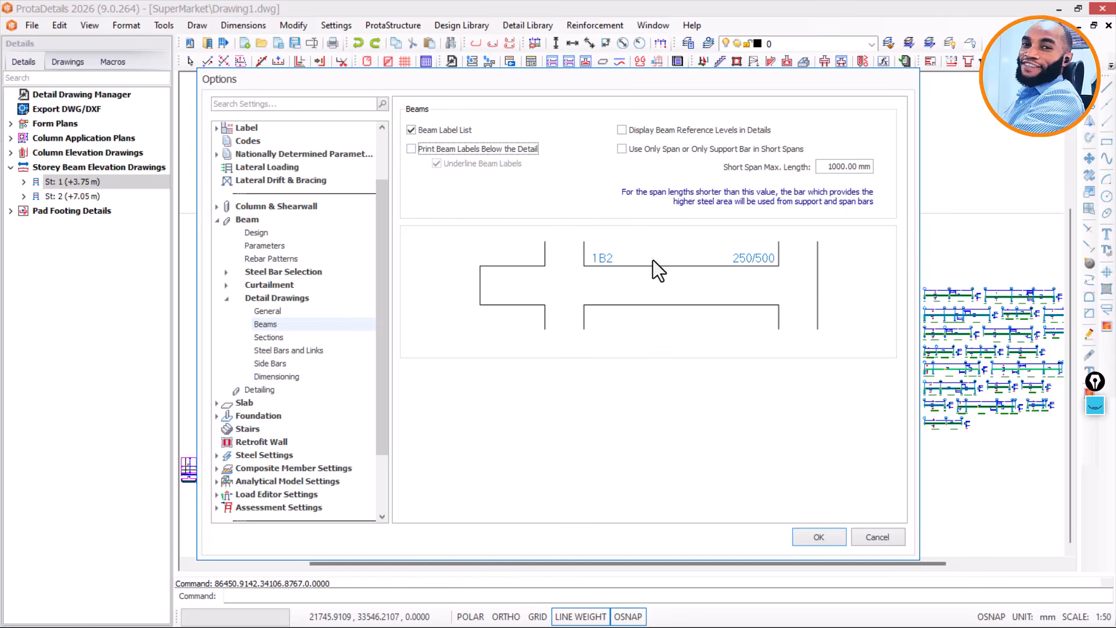
click(411, 149)
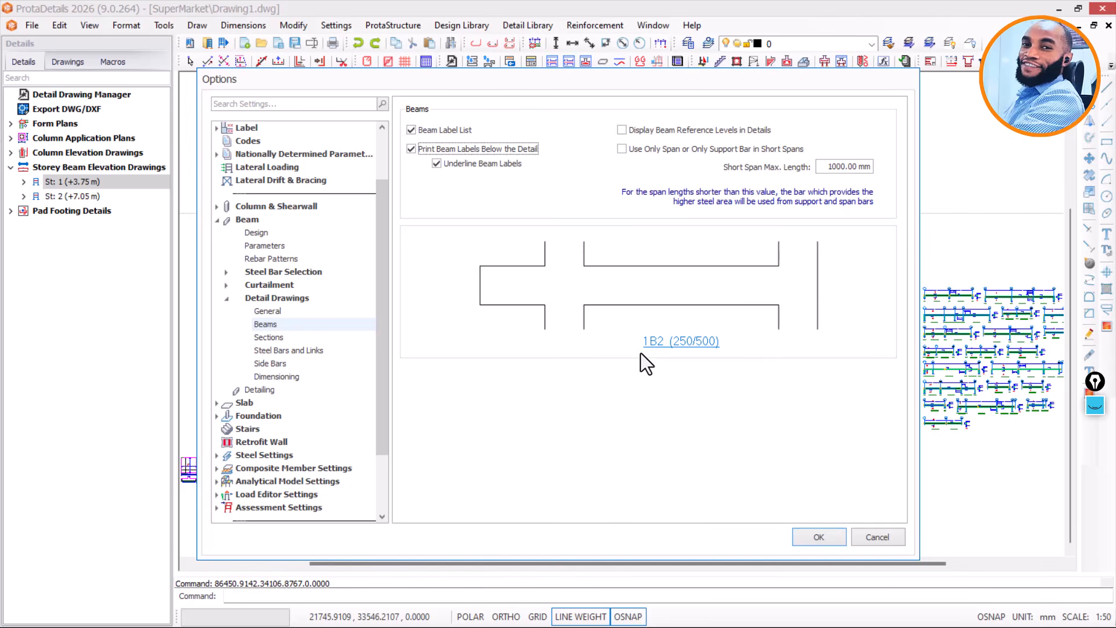
click(437, 166)
click(438, 166)
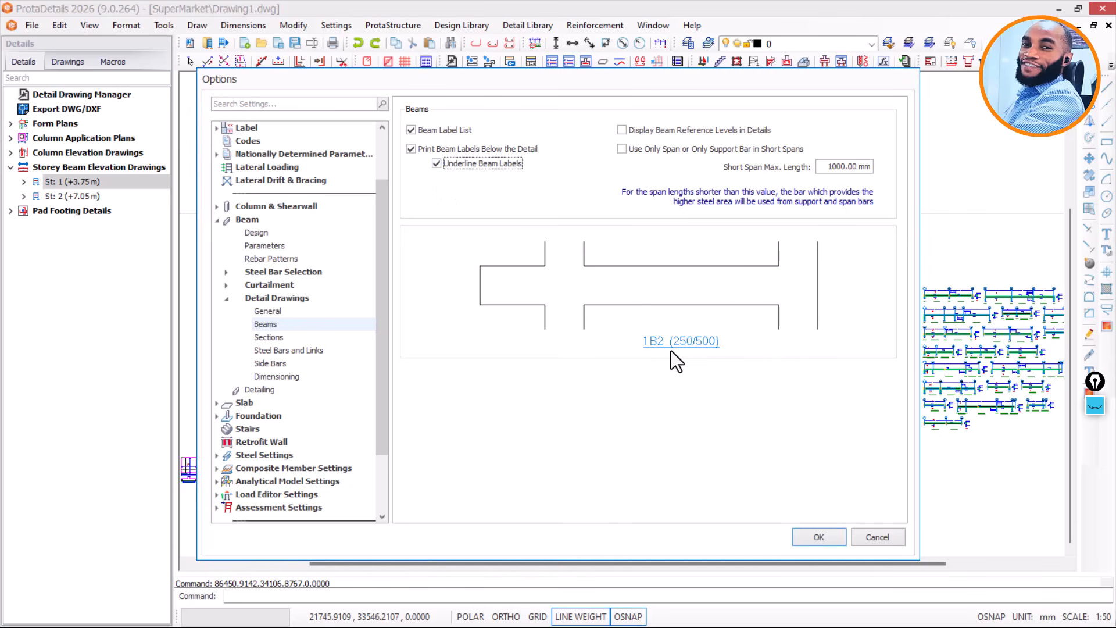
- Try Support and Span Sections for the beam sections and return to Span Section Only
click(268, 337)
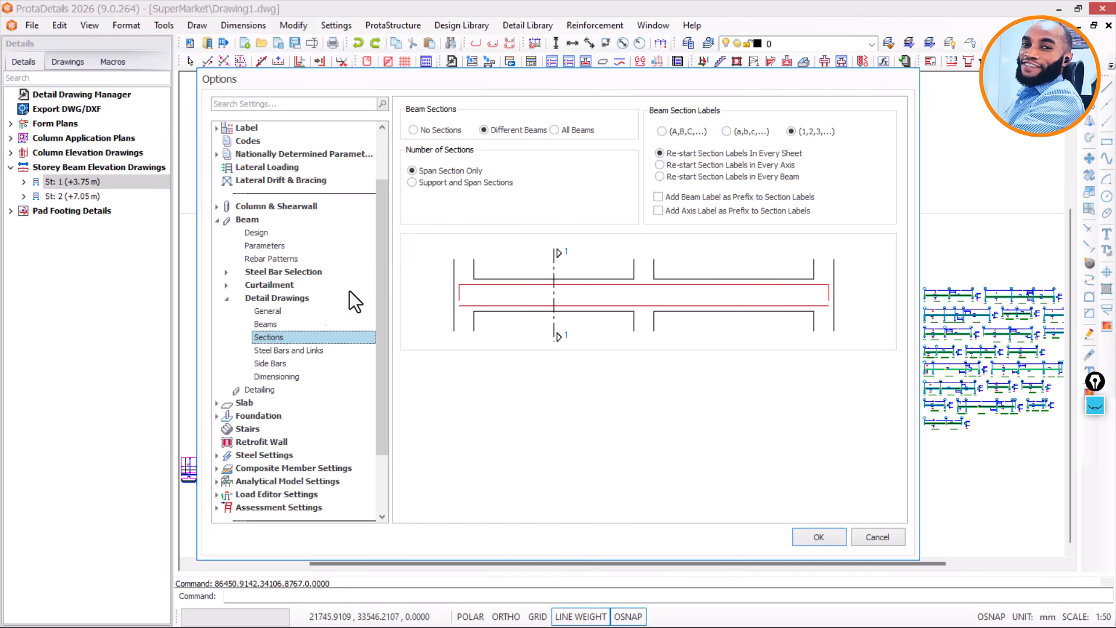
click(412, 183)
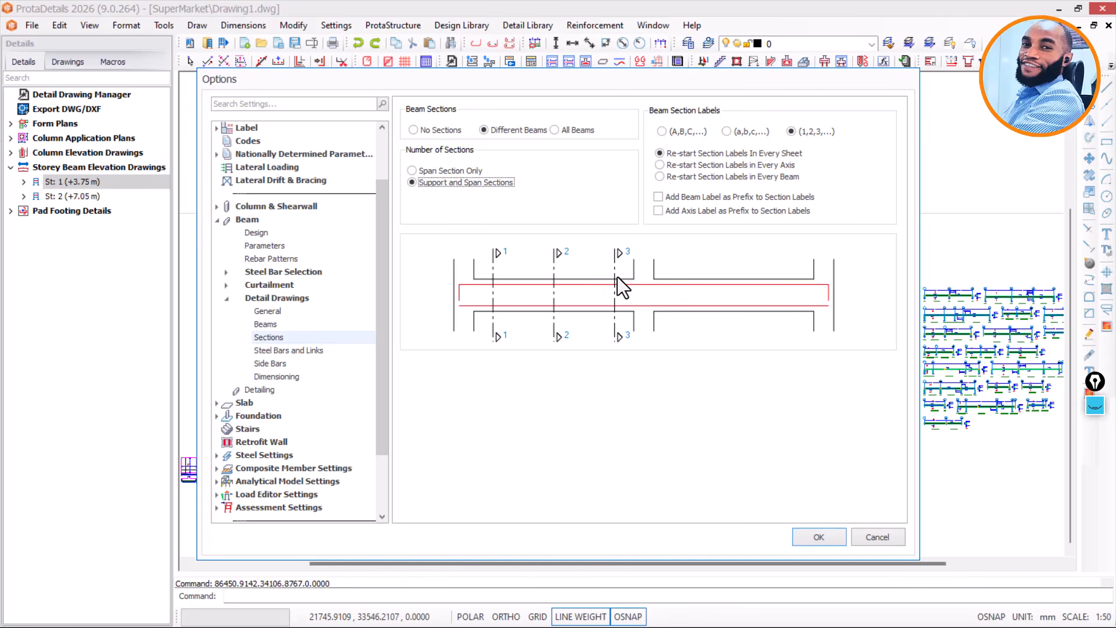
click(428, 171)
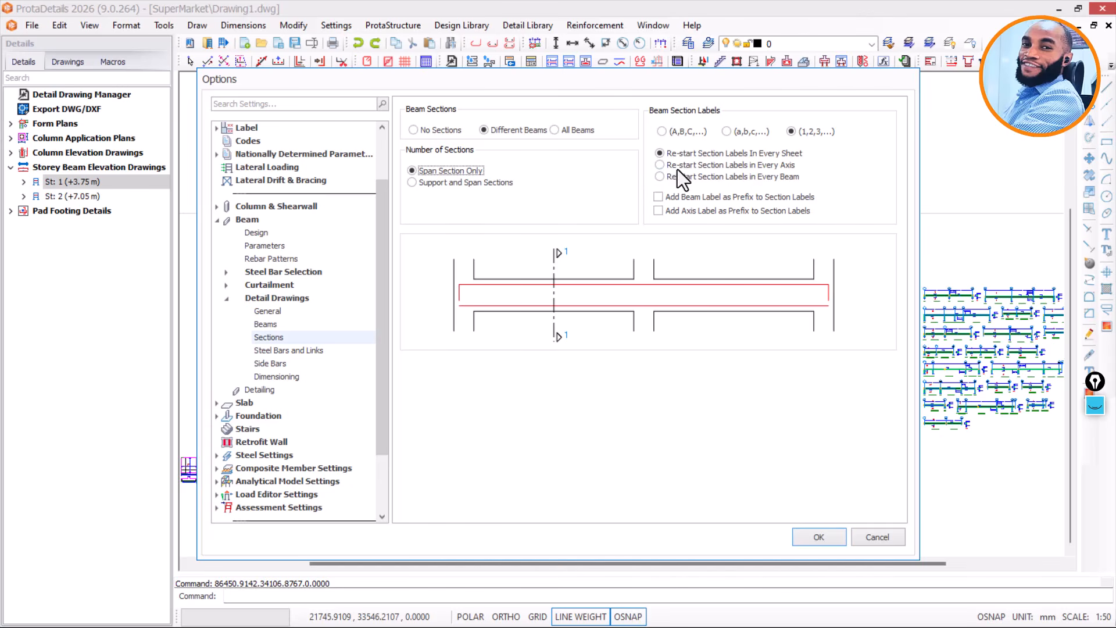
- Try the (A,B,C,...) beam section labels and return to (1,2,3,...) numbering restarted in every sheet
click(672, 155)
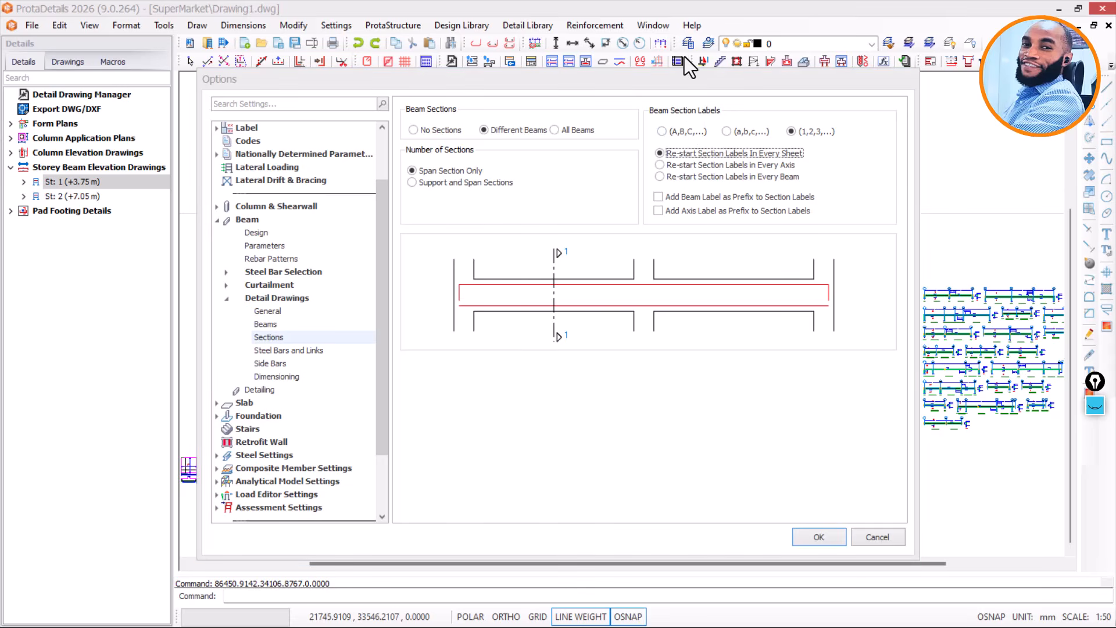
click(662, 133)
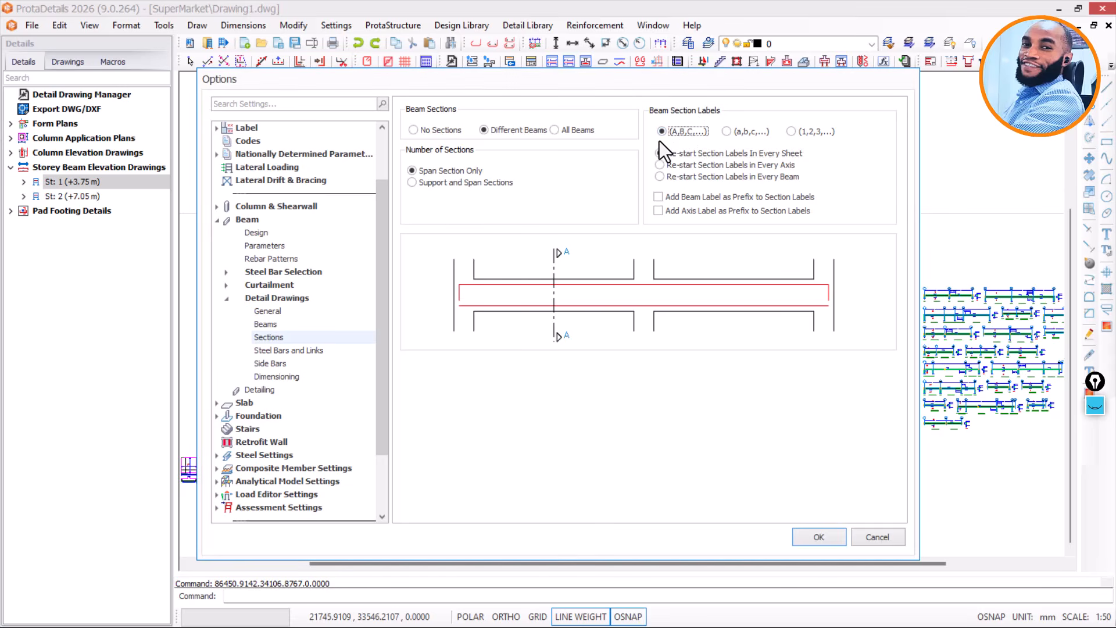
click(791, 131)
click(675, 153)
click(801, 131)
- Try the steel bar and link settings with IStructE style annotation, unshifted outer layer bars and no total link quantity
click(275, 350)
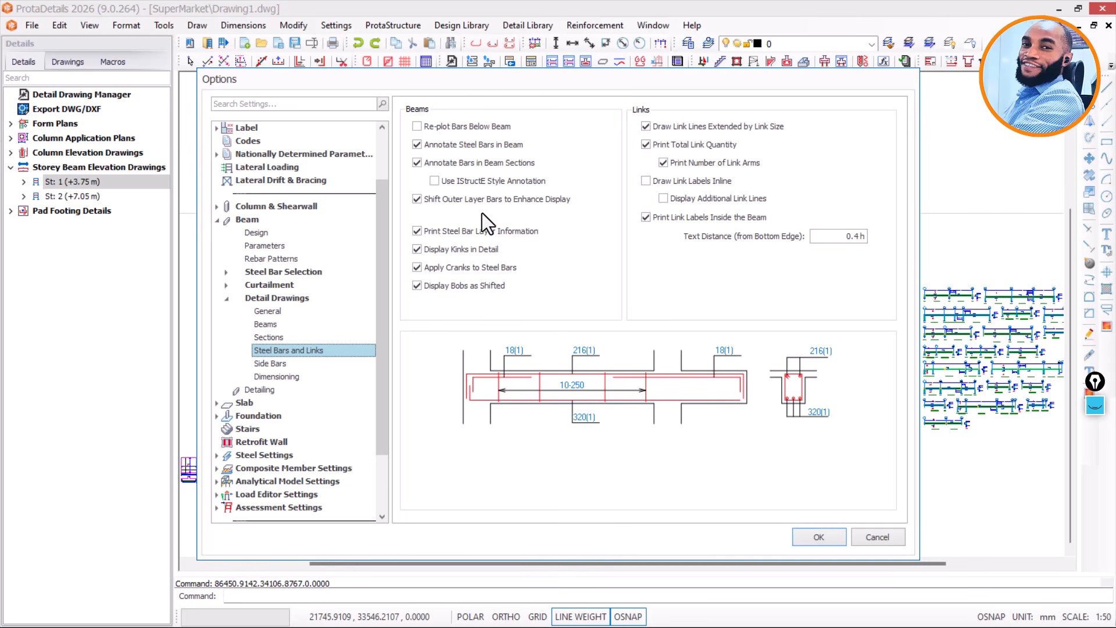
click(416, 199)
click(436, 182)
click(675, 163)
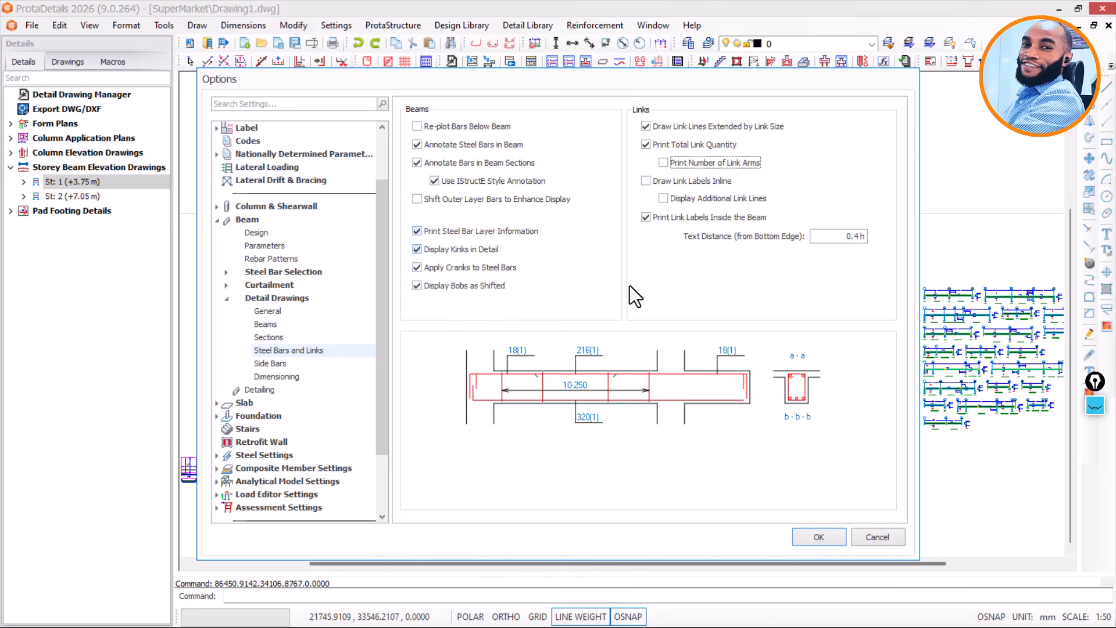
click(658, 147)
click(664, 164)
click(418, 163)
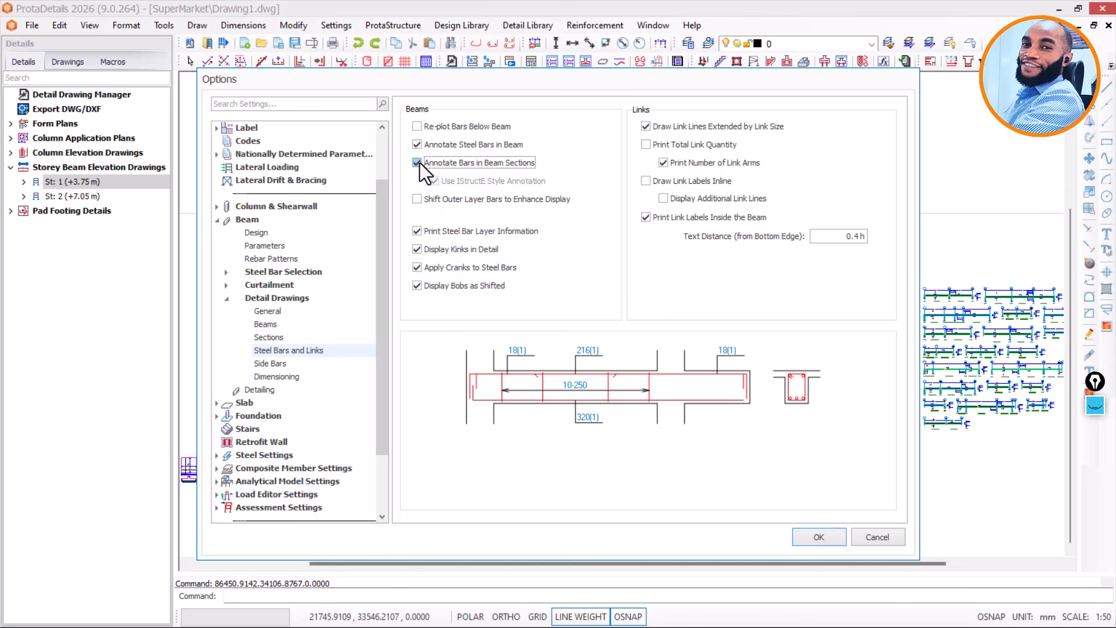
- Try the beam details without the steel bar layer information and restore that option
click(423, 231)
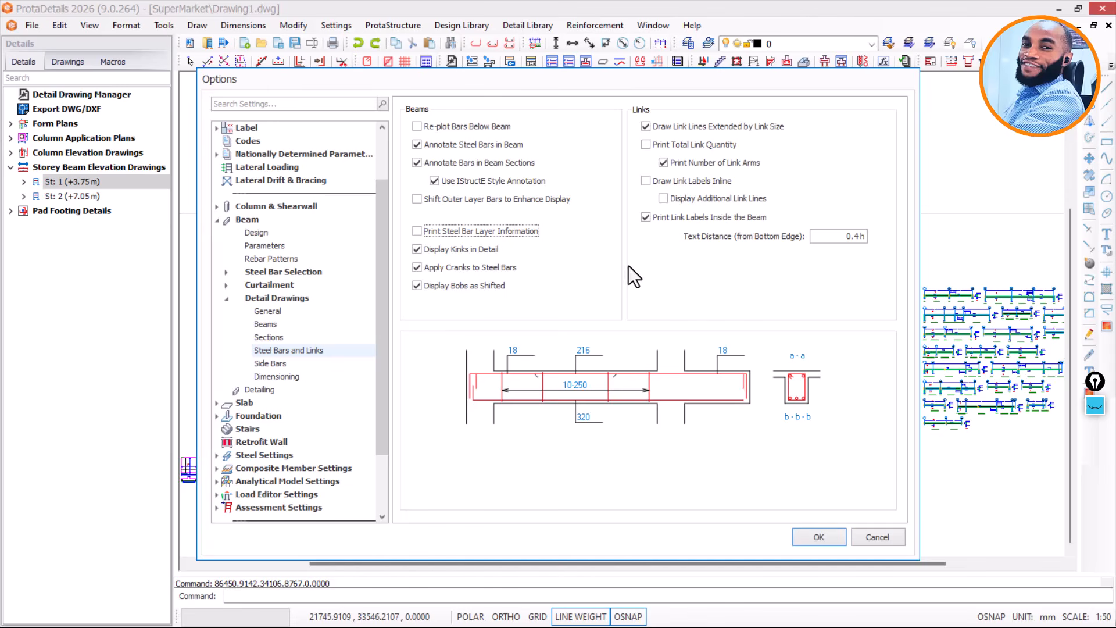
click(417, 232)
click(414, 232)
click(416, 231)
- Enable shifting of outer layer bars and the total link quantity, and turn off IStructE style annotation
click(417, 199)
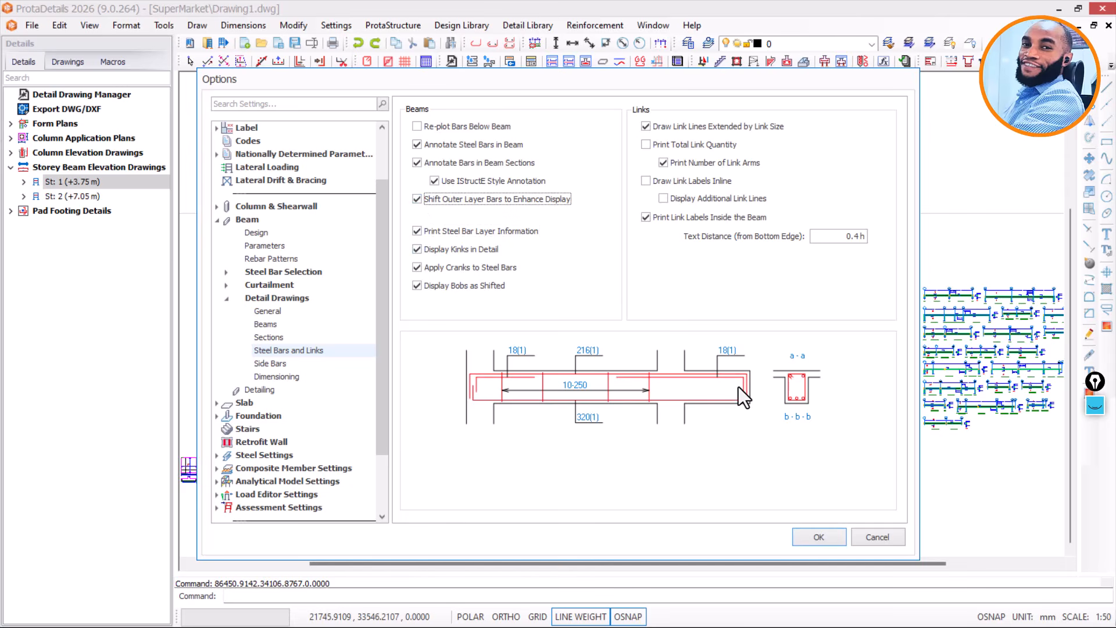
click(462, 200)
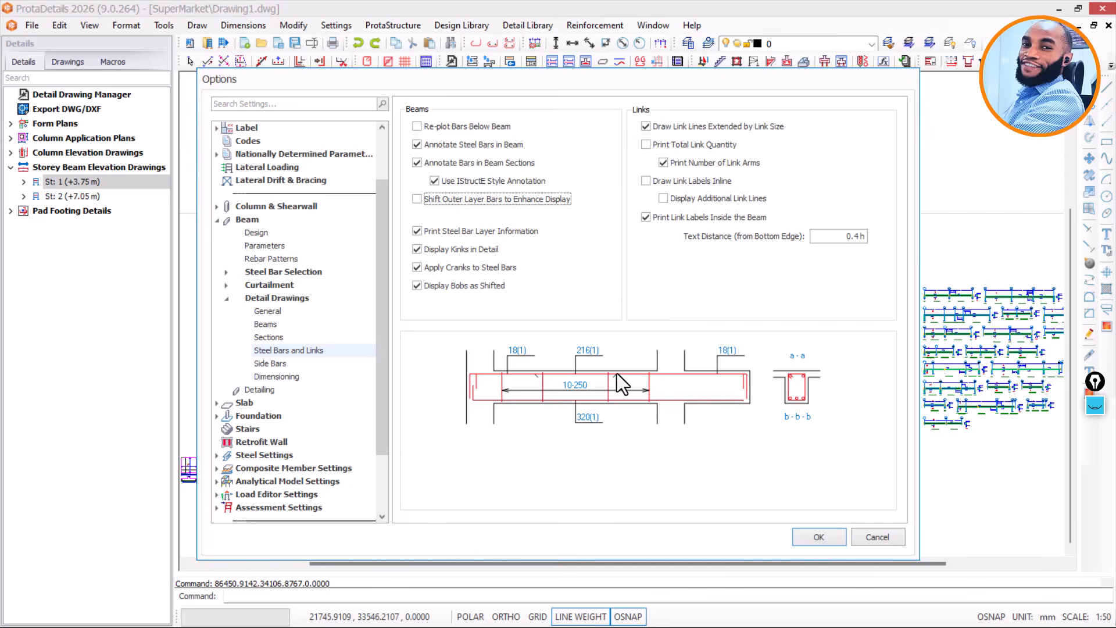
click(421, 198)
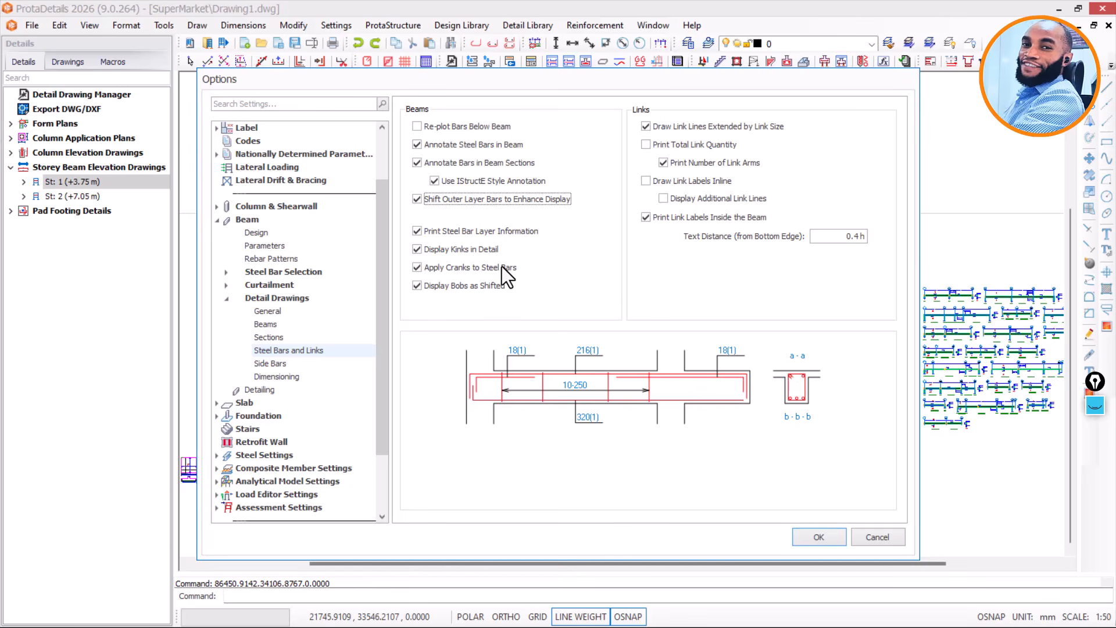
click(435, 182)
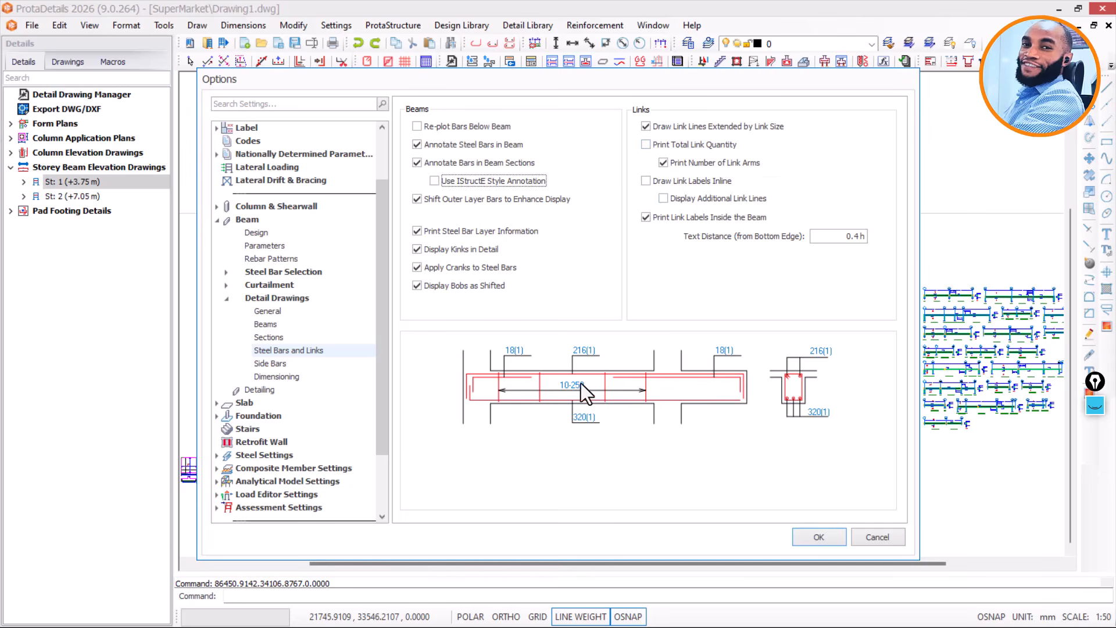
click(652, 148)
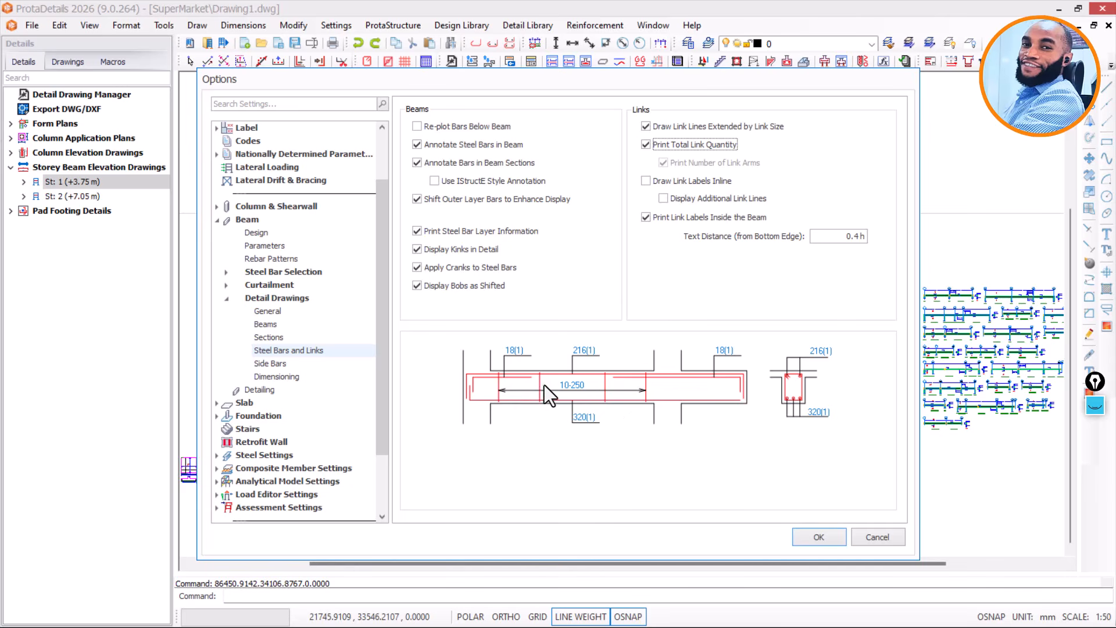
- Try re-plotting the bars below the beam and leave the option off
click(417, 127)
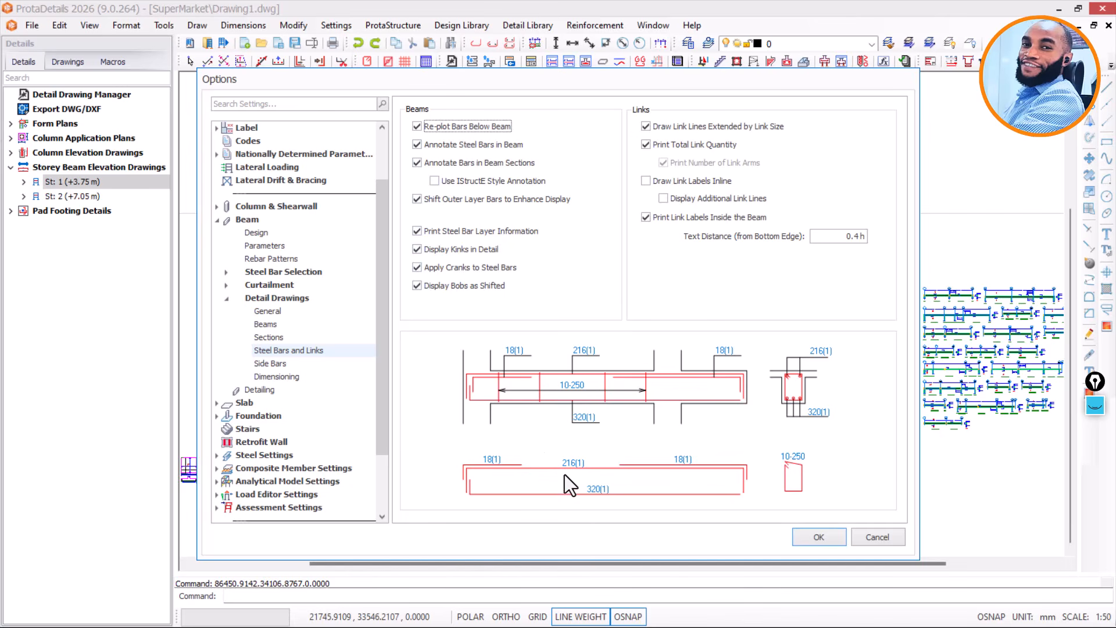
click(420, 125)
click(419, 126)
click(417, 126)
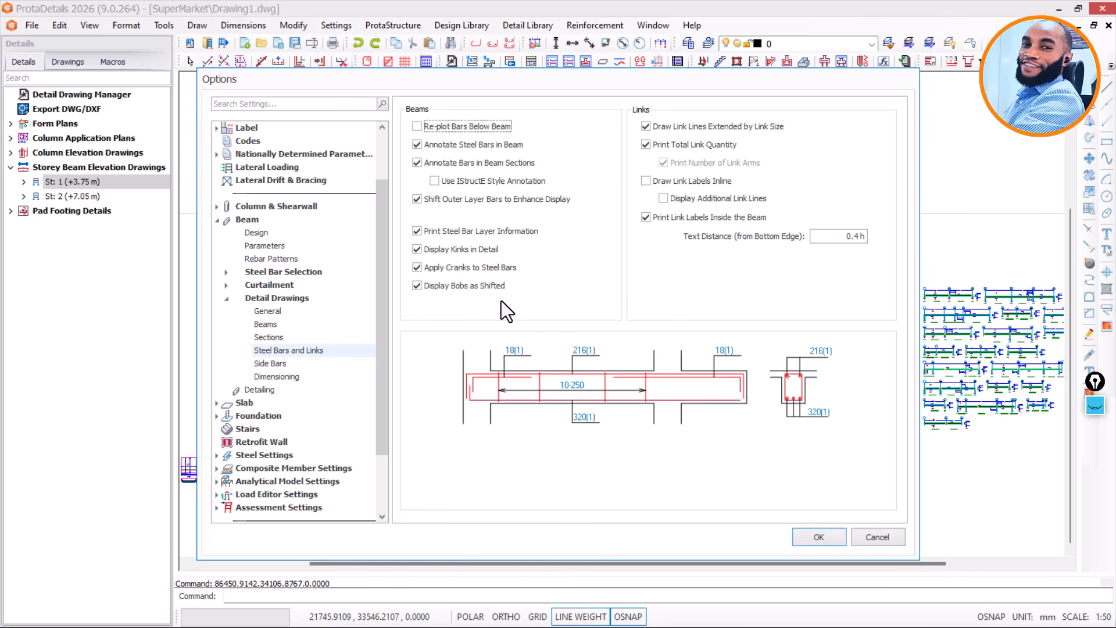
- Review the side bar and dimensioning settings for beam details, switching Dimension BOBs on and back off
click(270, 377)
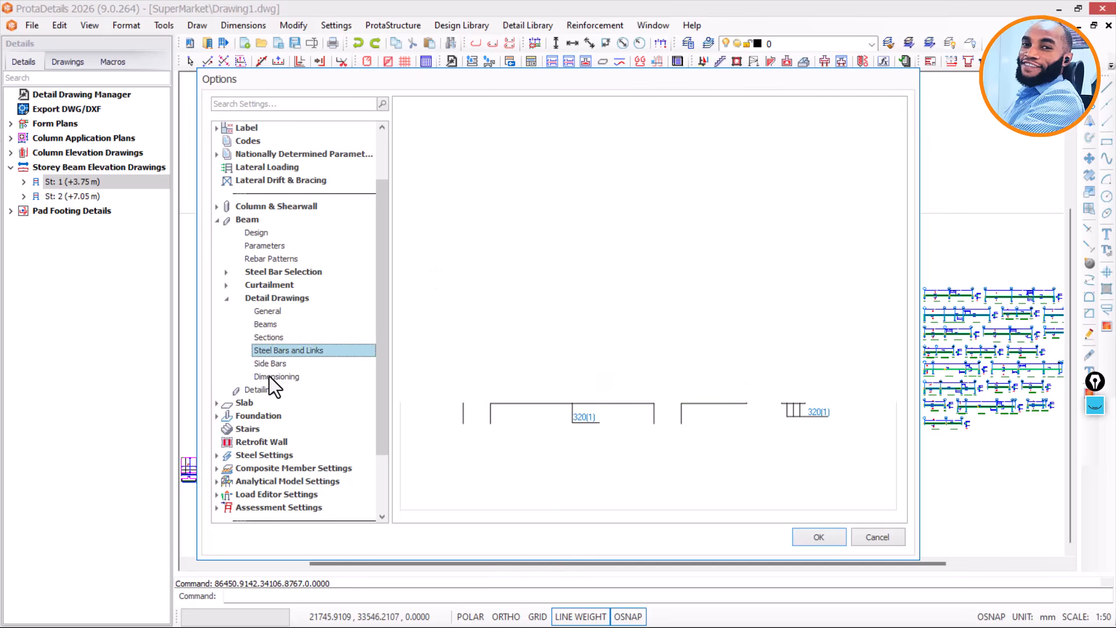
click(271, 362)
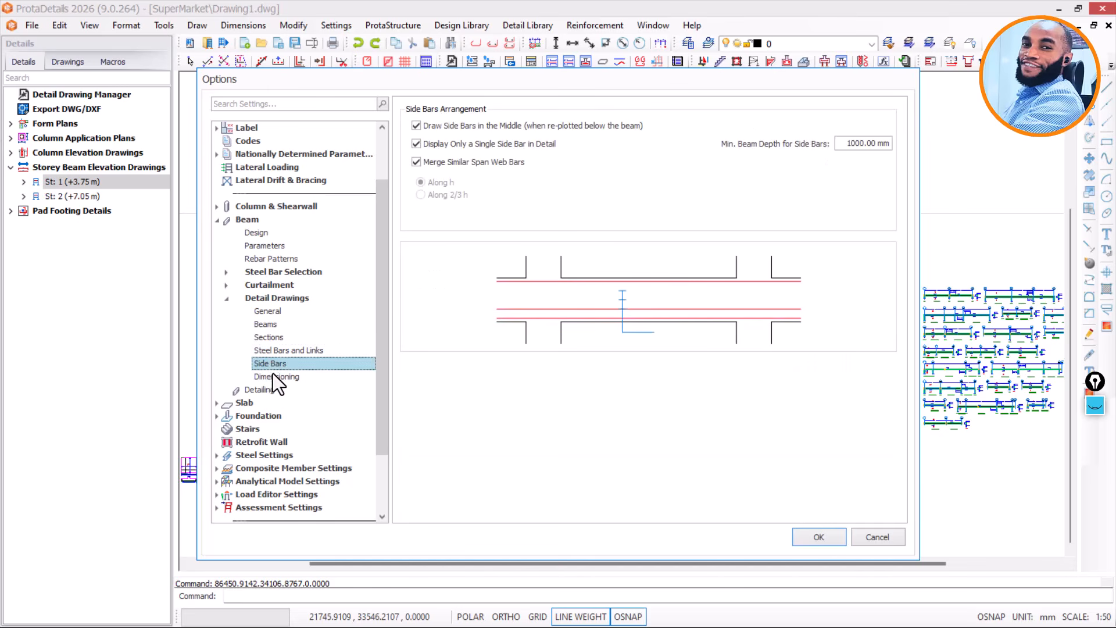
click(274, 376)
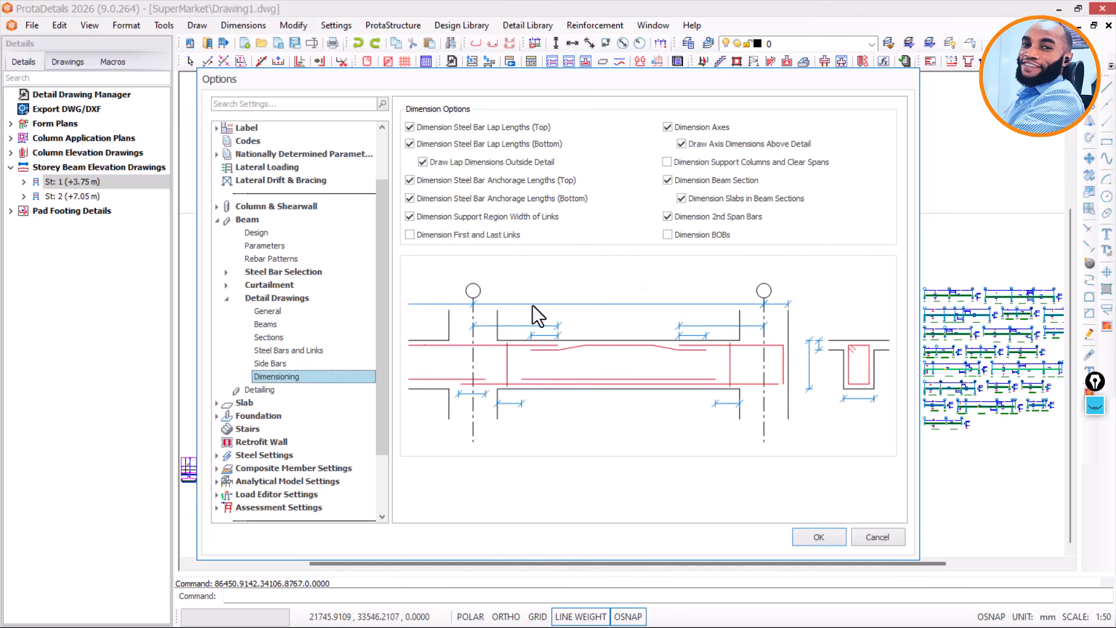
click(675, 237)
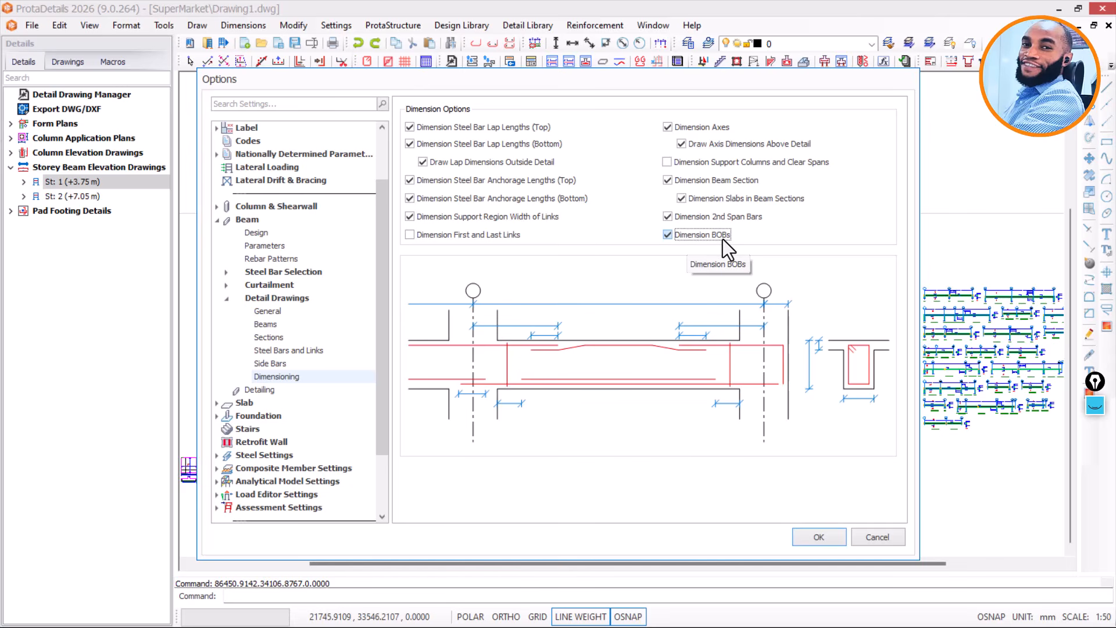
click(676, 232)
- Accept the beam detail settings, draw the St: 1 beam elevations and place them beside the upper row of form plans
click(806, 538)
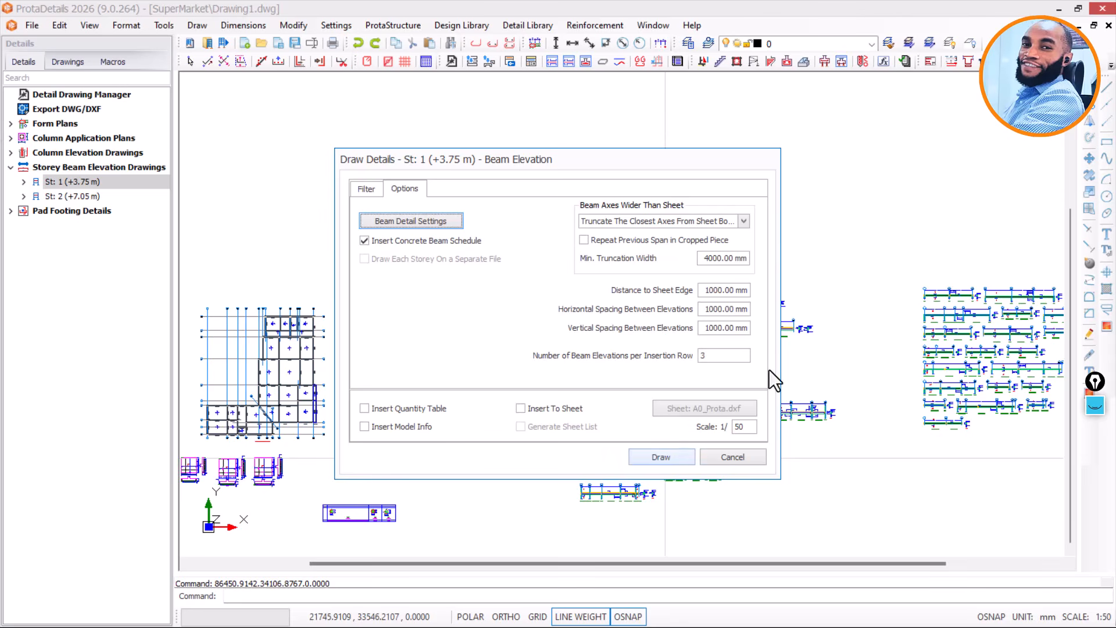
click(663, 457)
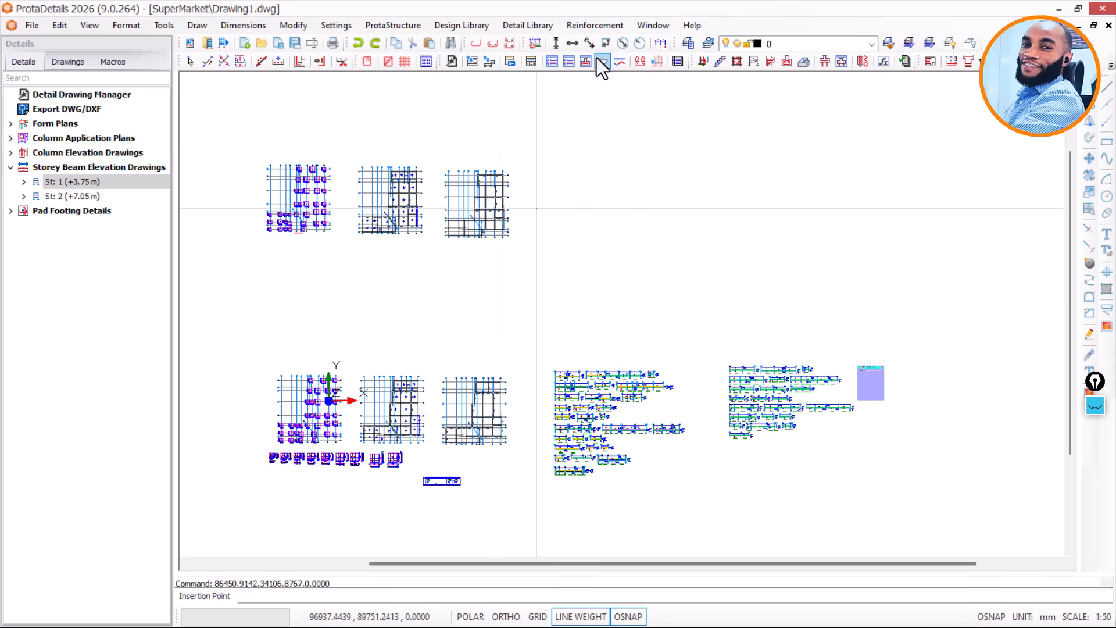
click(546, 169)
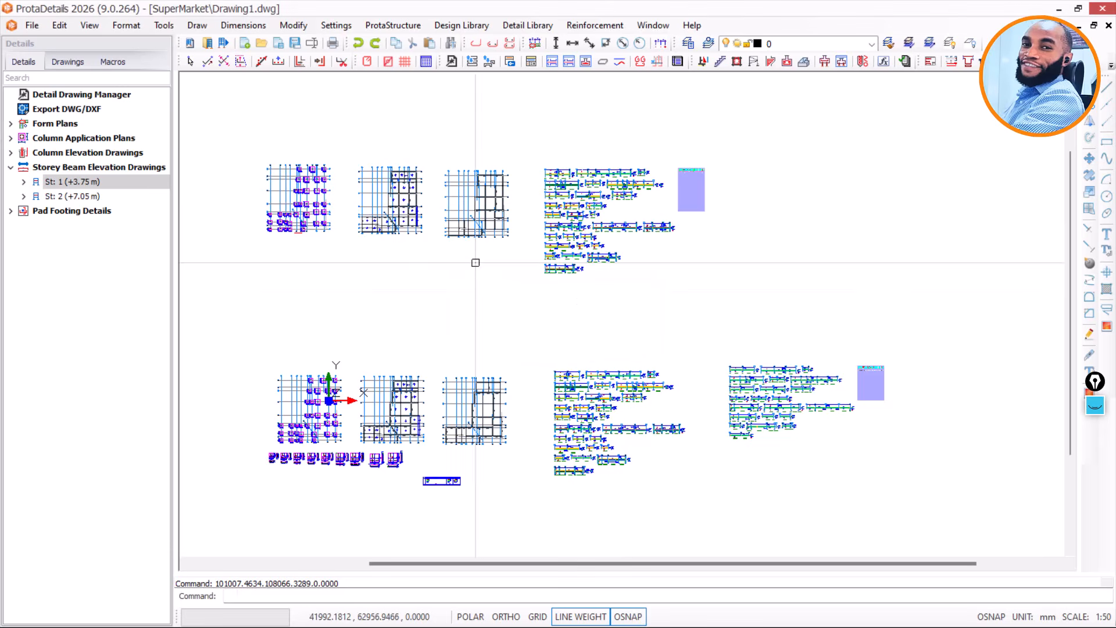
- Examine the labels, dimensions and section marks of the newly placed St: 1 beam elevations
scroll(581, 172, up, 6)
scroll(463, 189, up, 5)
scroll(298, 207, down, 6)
scroll(328, 248, up, 10)
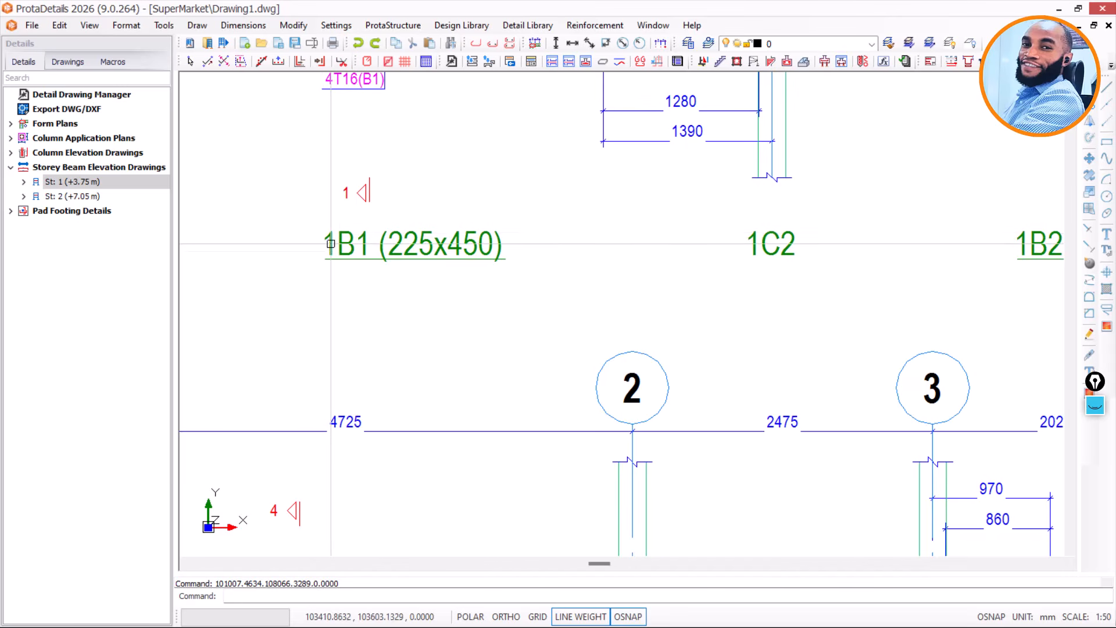
scroll(331, 251, down, 8)
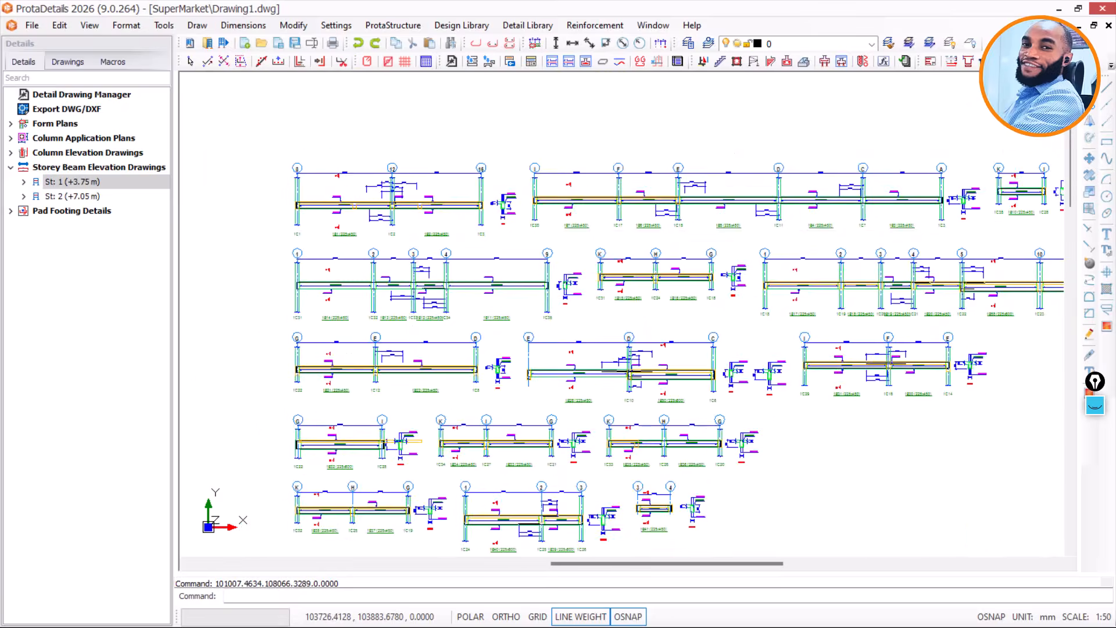
- Examine the St: 1 concrete beam rebar schedule placed beside the beam elevations, including its span types and top and bottom reinforcement
scroll(349, 239, down, 3)
scroll(918, 180, up, 5)
scroll(872, 187, up, 6)
scroll(506, 251, down, 5)
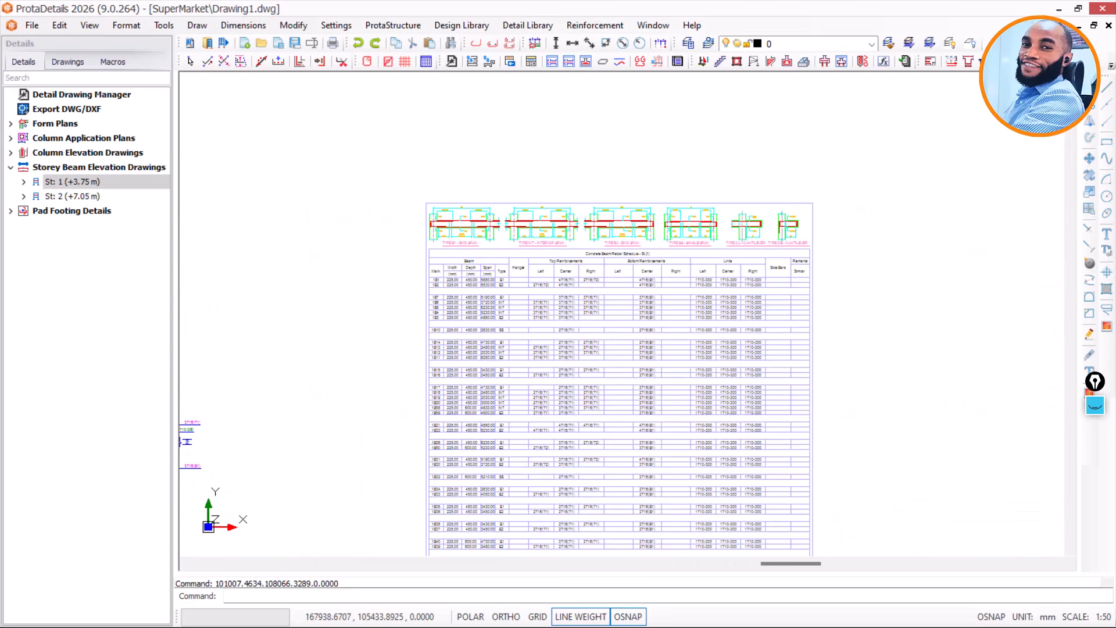
scroll(613, 250, up, 6)
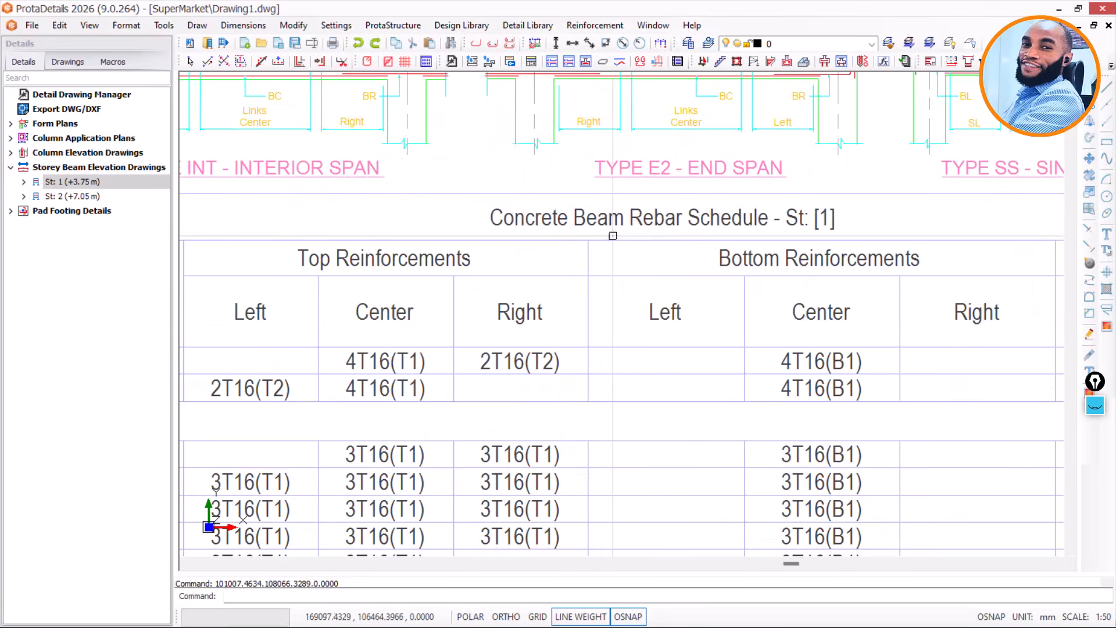
scroll(613, 235, down, 6)
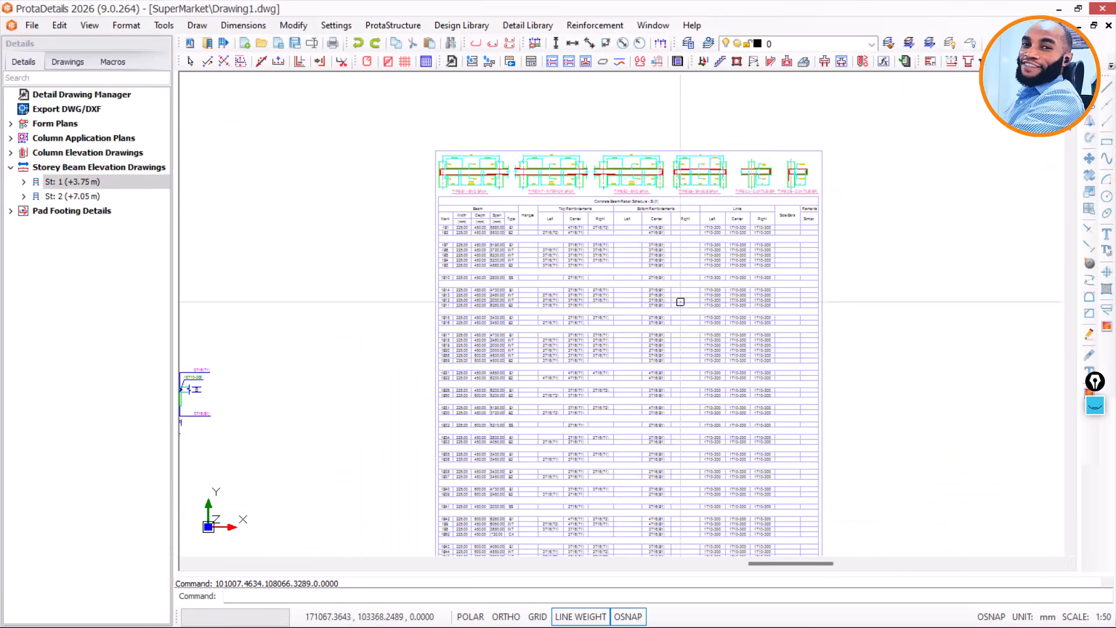
scroll(590, 343, up, 8)
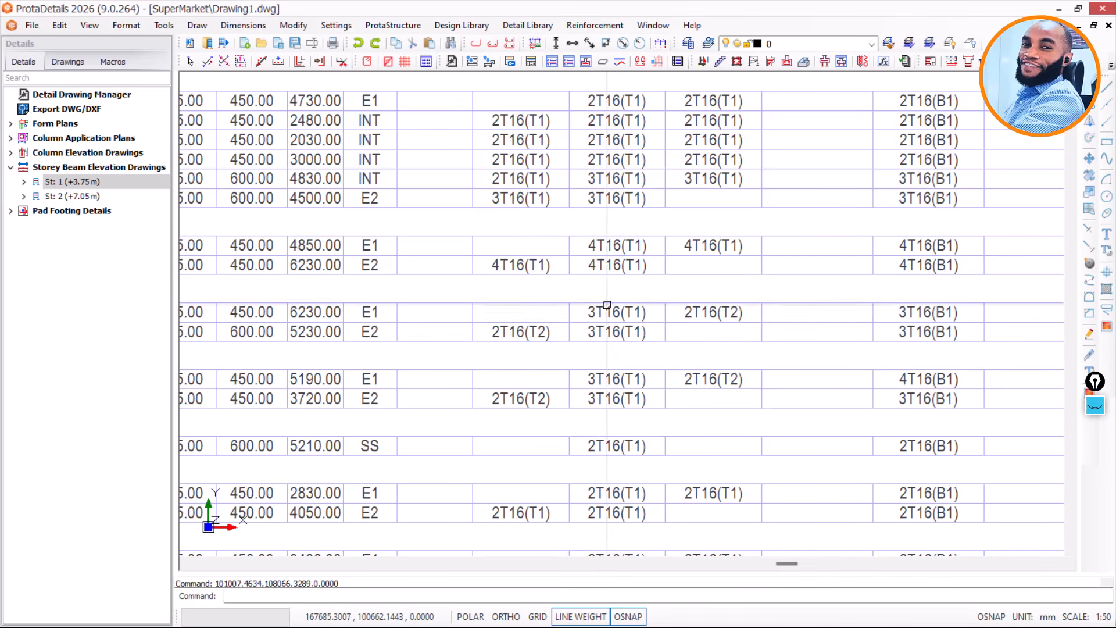
scroll(636, 290, down, 8)
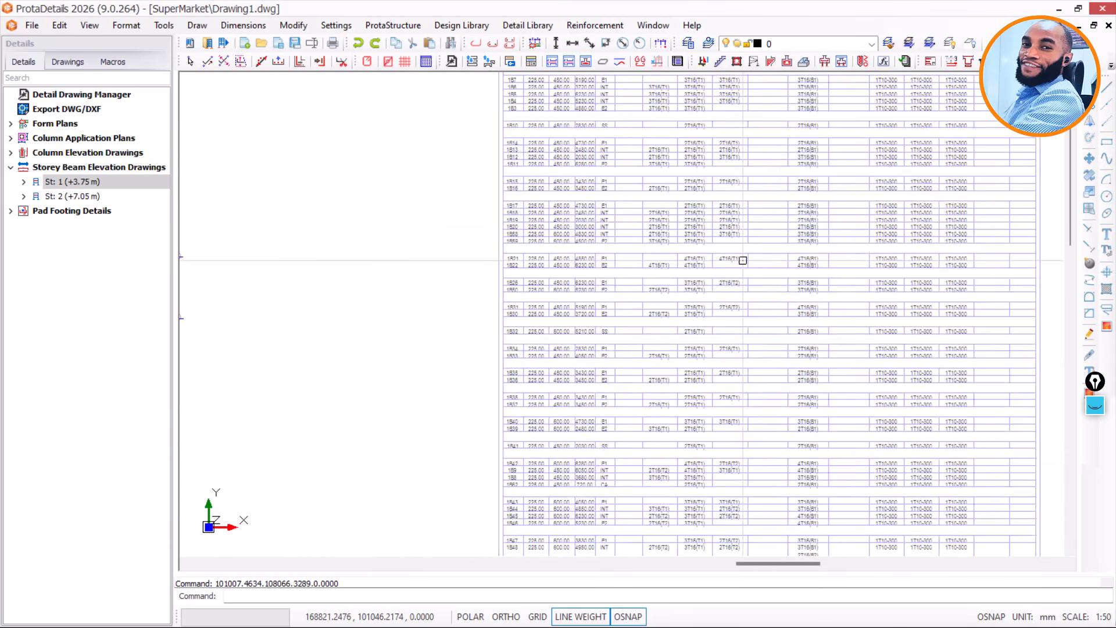
scroll(746, 260, down, 3)
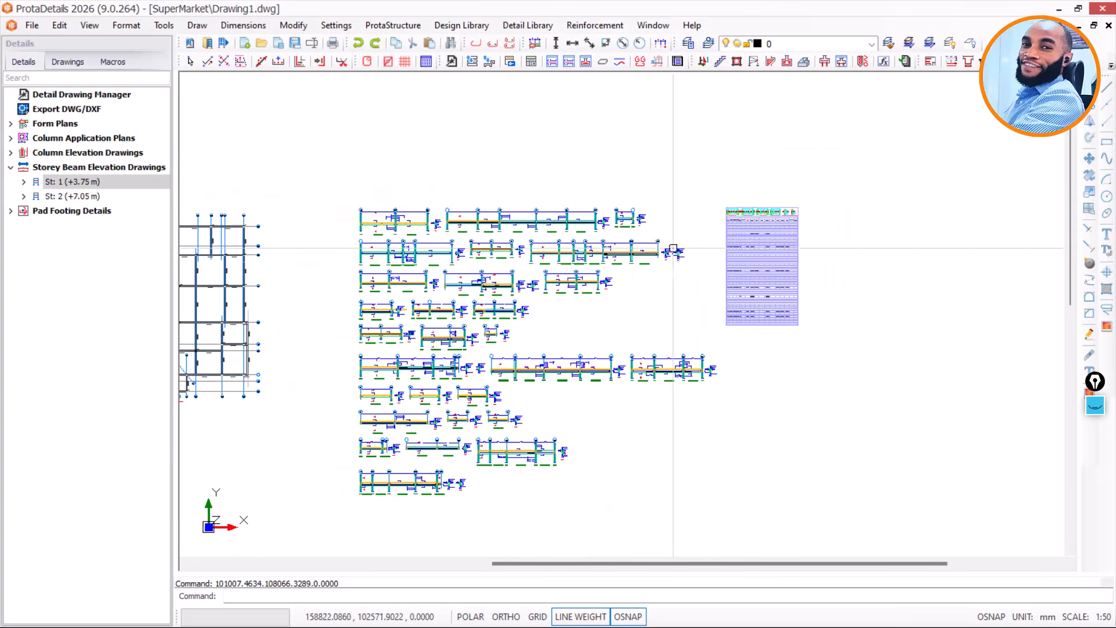
- Draw all St: 2 beam elevations at scale 1/50 and place them beside the St: 1 beam rebar schedule in the upper row
click(76, 196)
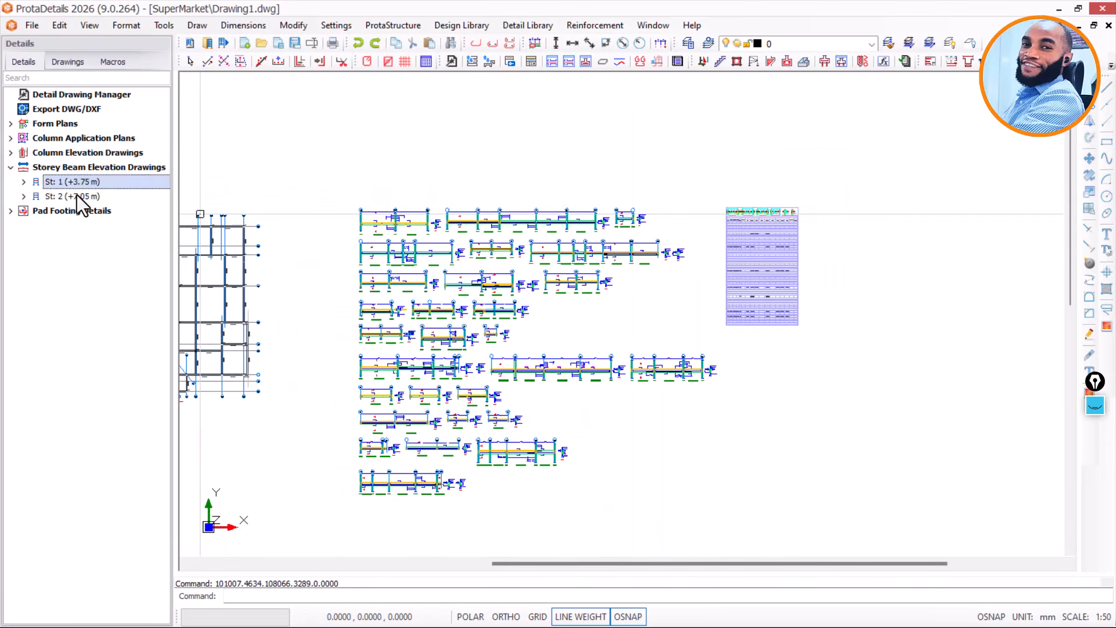
right_click(78, 194)
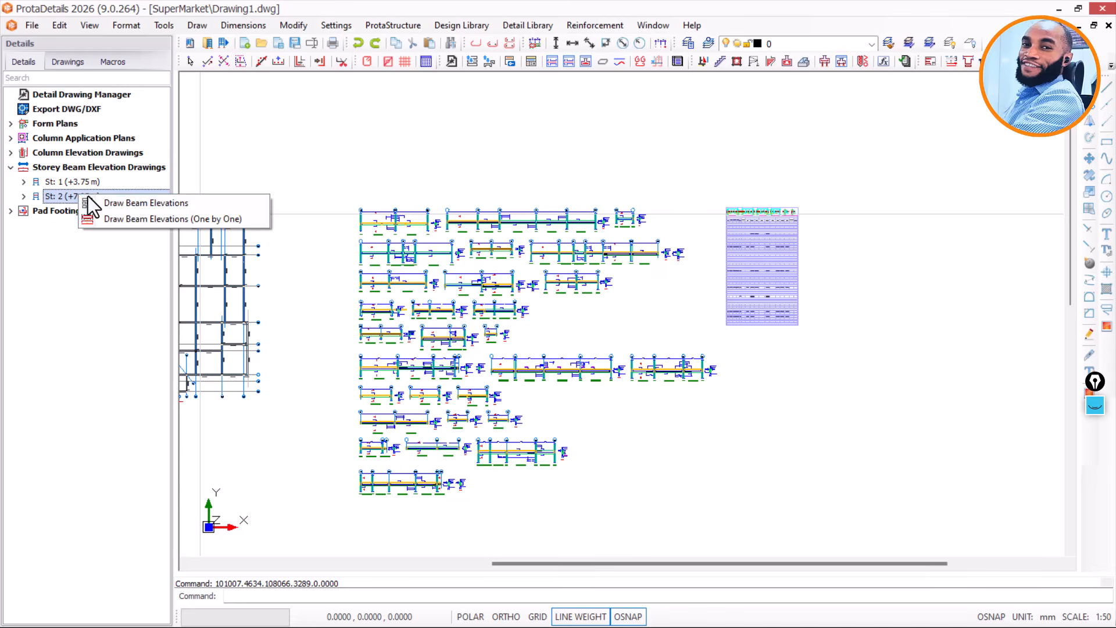
click(129, 205)
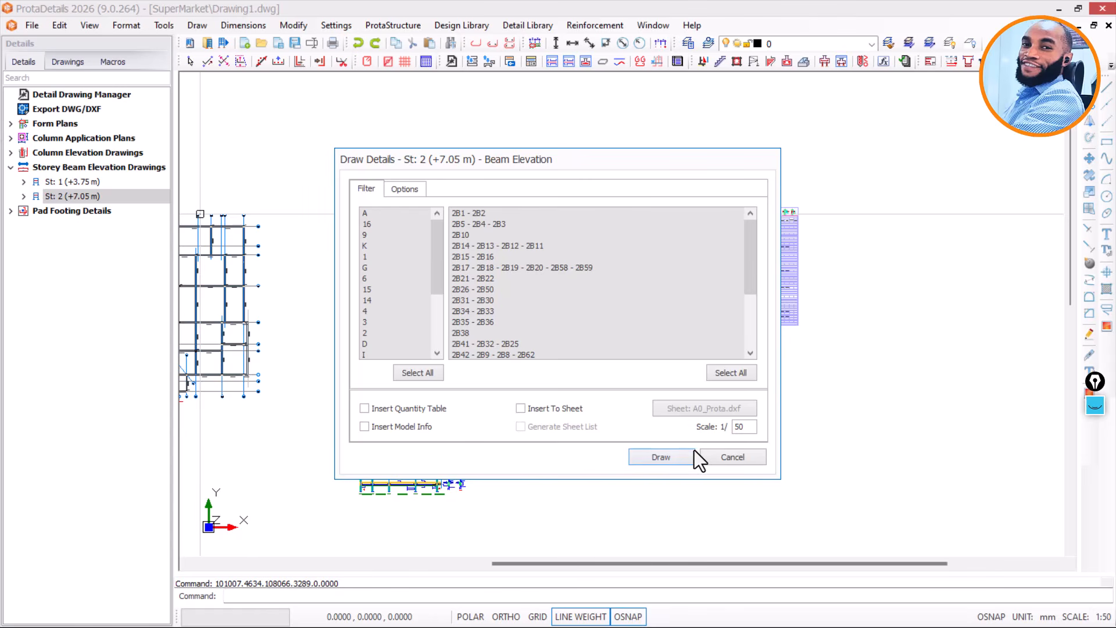
drag(744, 426, 719, 435)
click(752, 426)
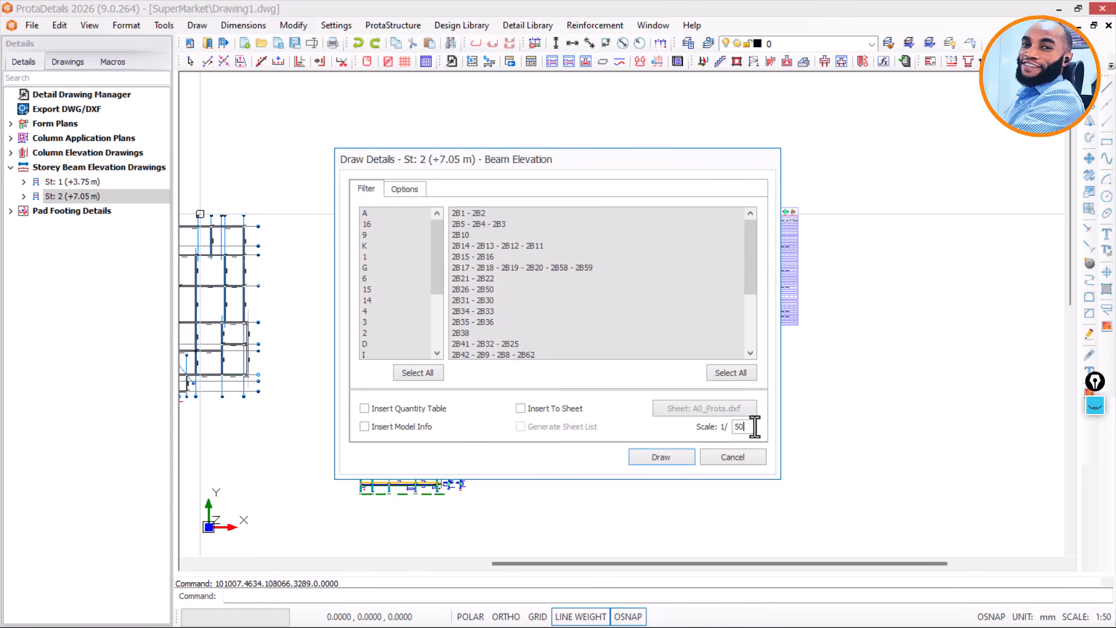
click(668, 456)
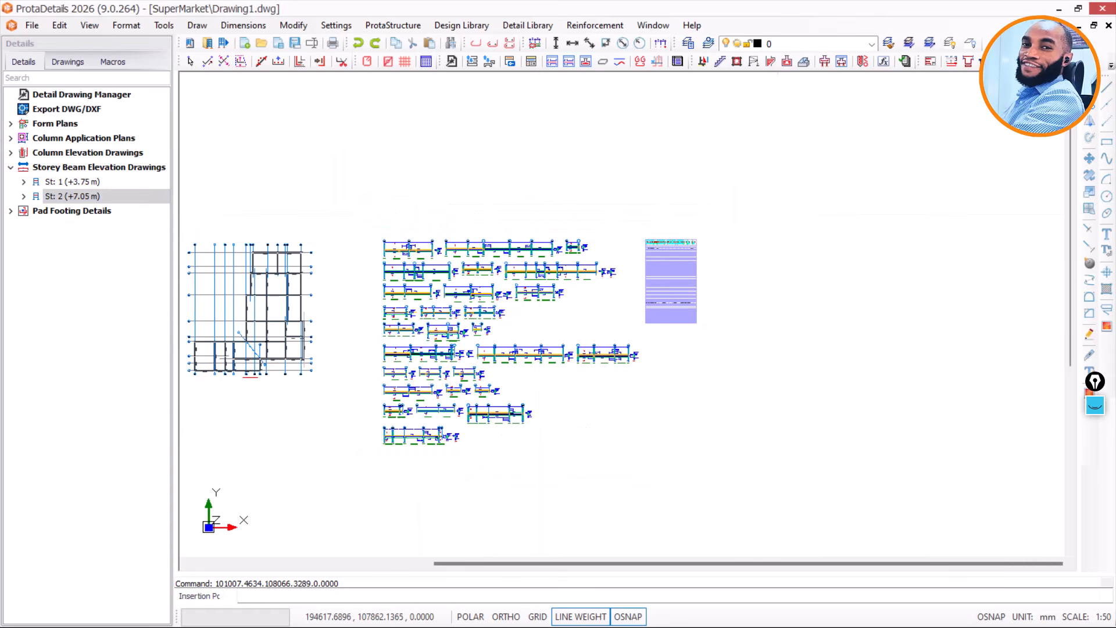
click(777, 240)
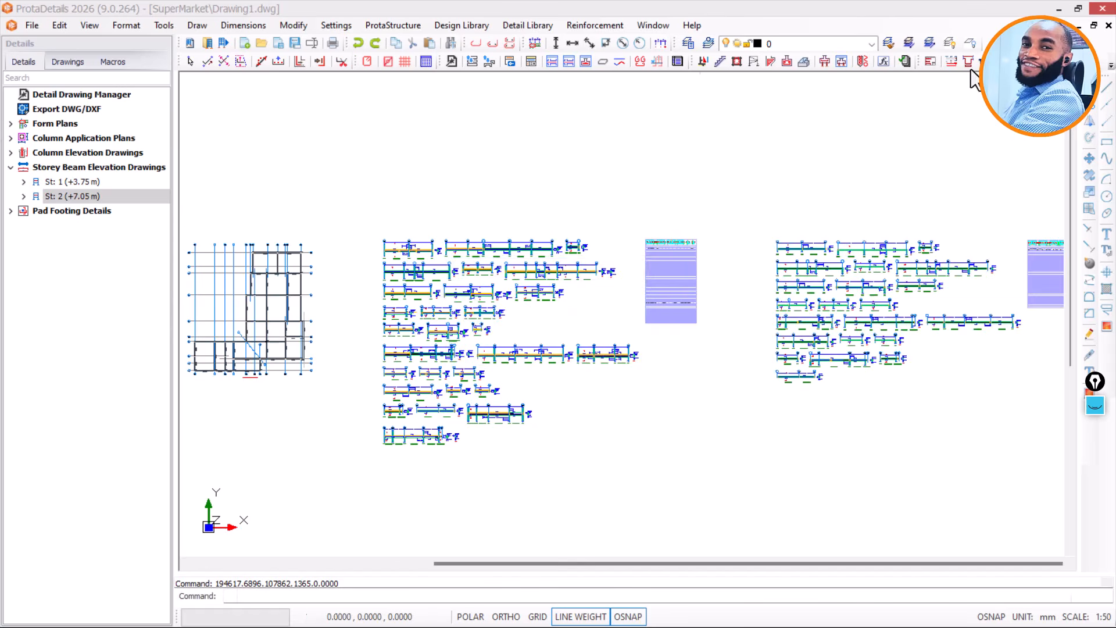
- Examine the newly placed St: 2 beam elevations, including beam 2B1's size and bar labels, and compare both rows of drawings
middle_drag(899, 238, 736, 239)
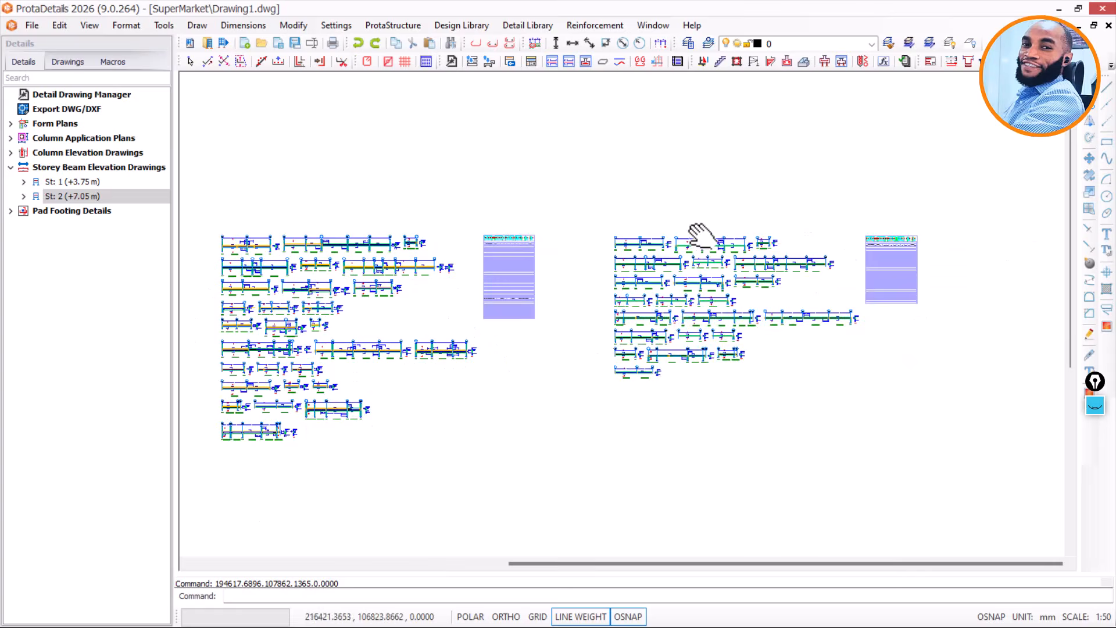
scroll(653, 242, up, 5)
scroll(581, 251, up, 10)
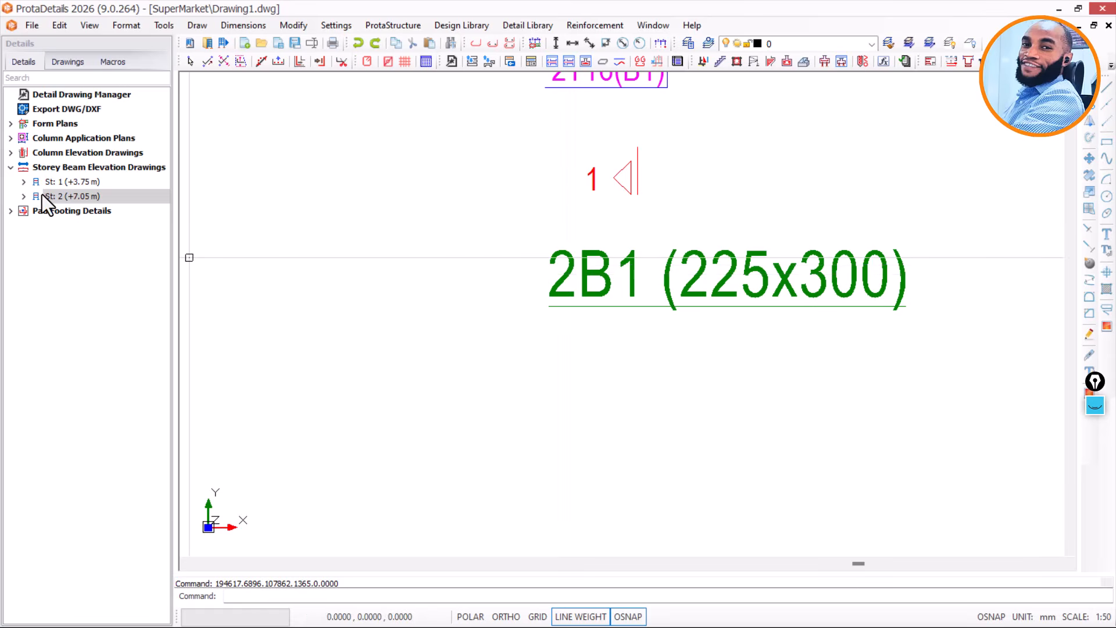
scroll(698, 247, down, 5)
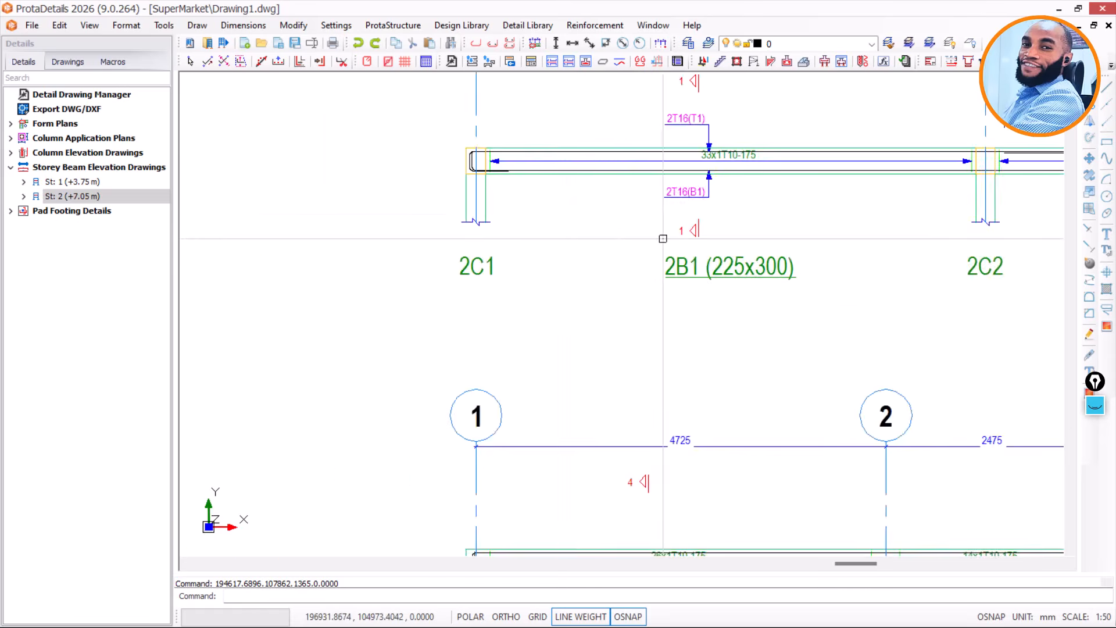
scroll(555, 218, down, 5)
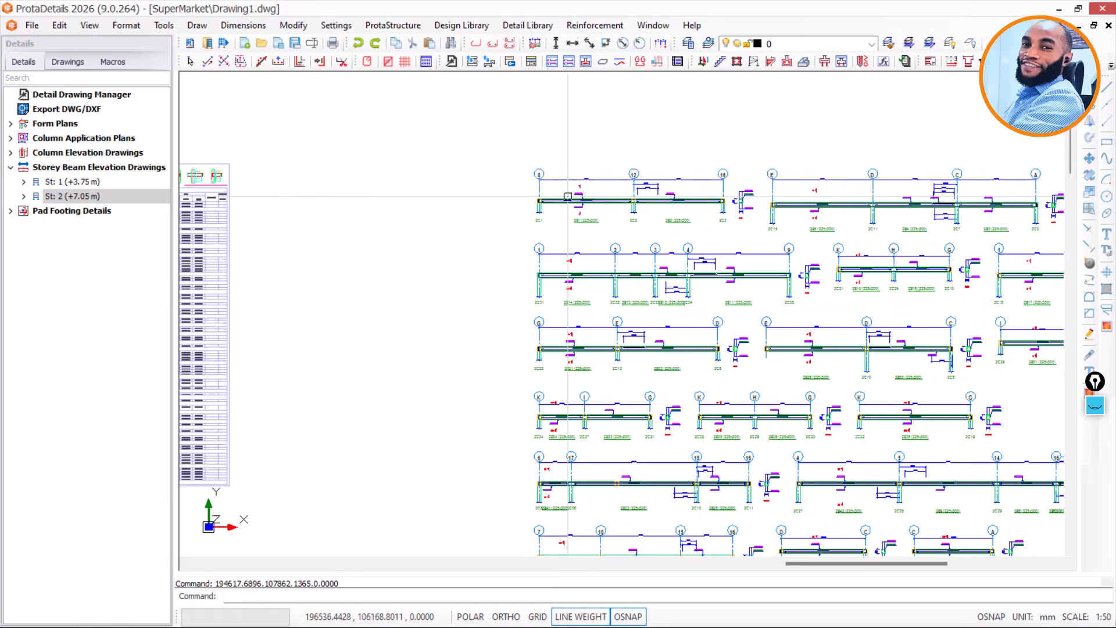
scroll(668, 212, down, 5)
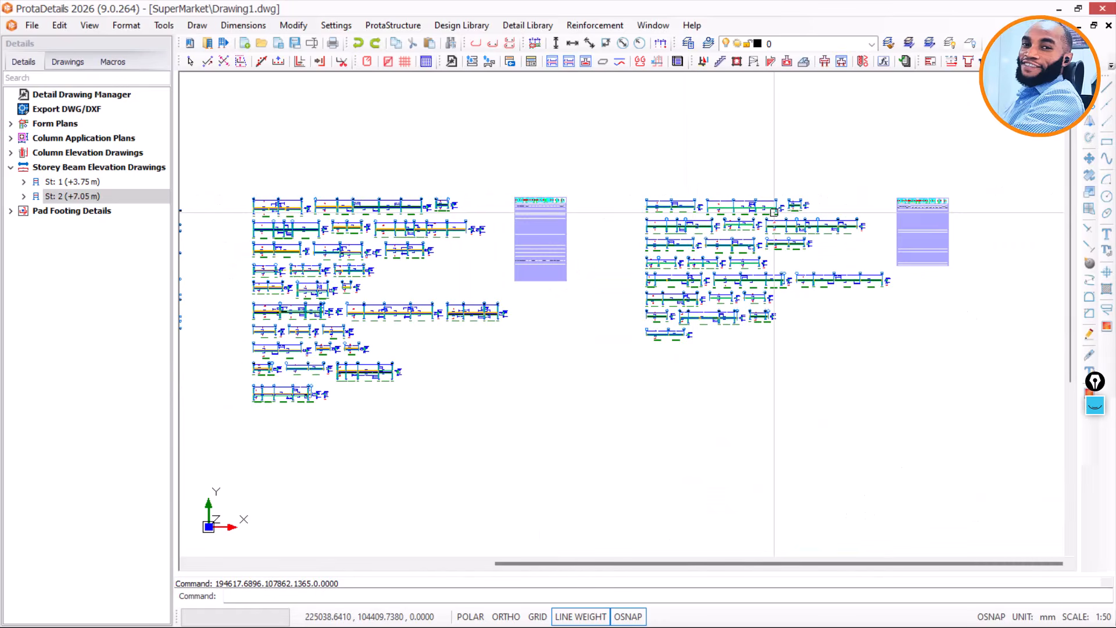
scroll(668, 194, down, 5)
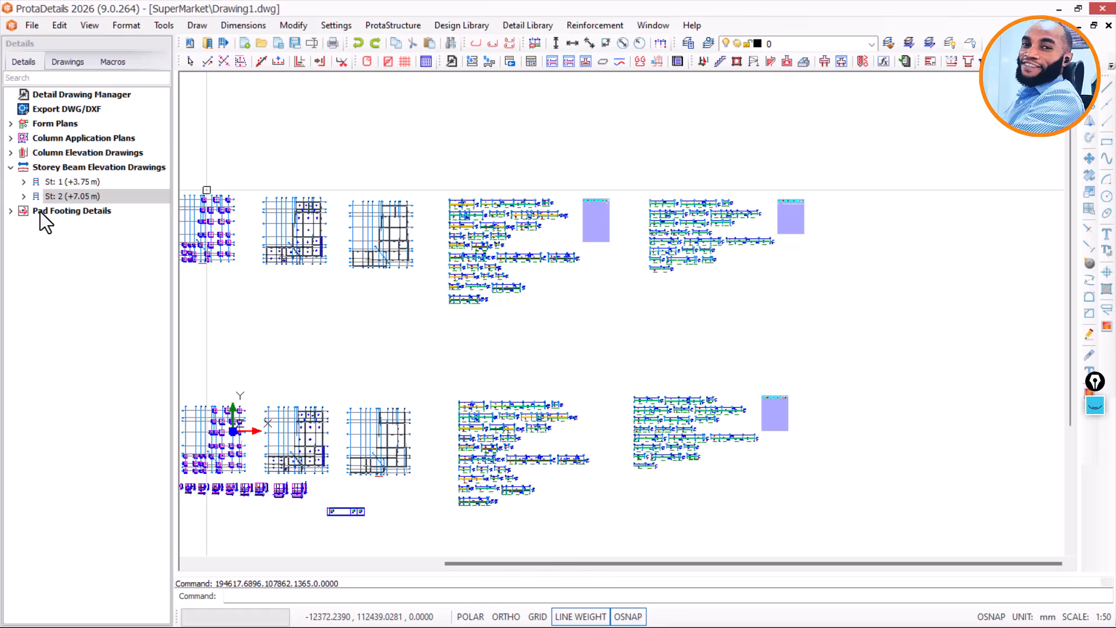
- Draw the pad footing details at 1/25 with the rebar schedule, without quantity table or model info, and place them beside the St: 2 beam schedule
click(11, 213)
click(64, 210)
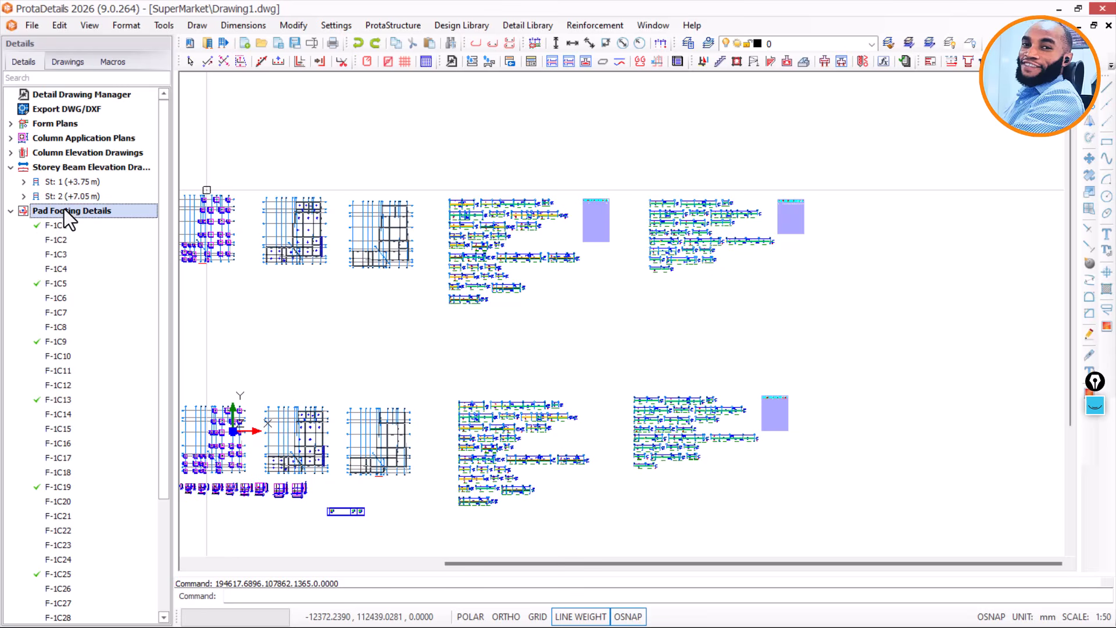
right_click(64, 209)
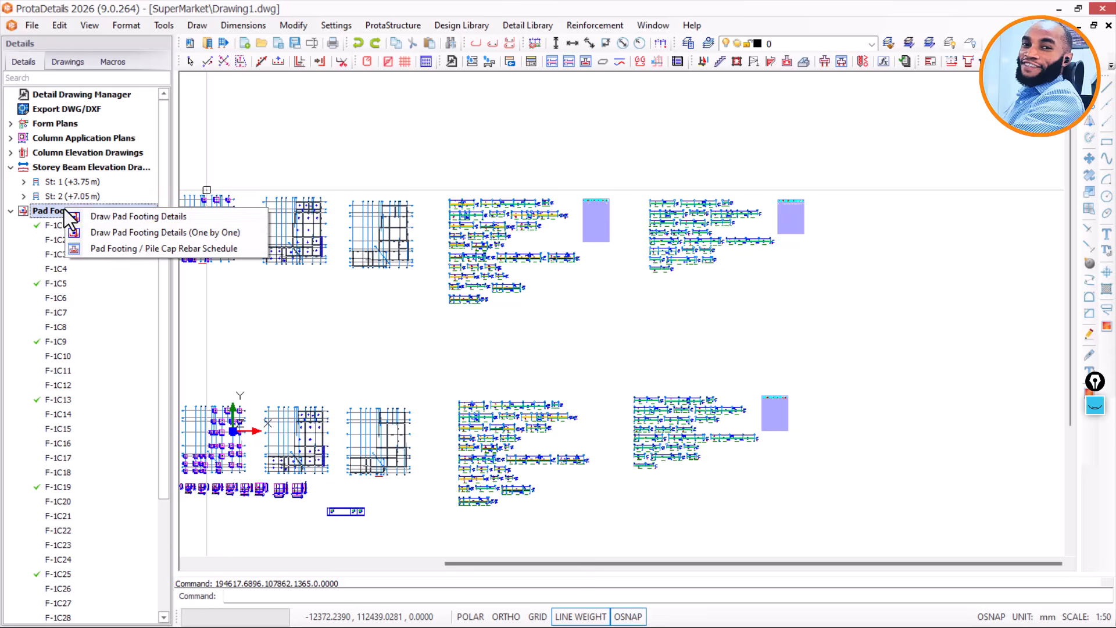
click(124, 217)
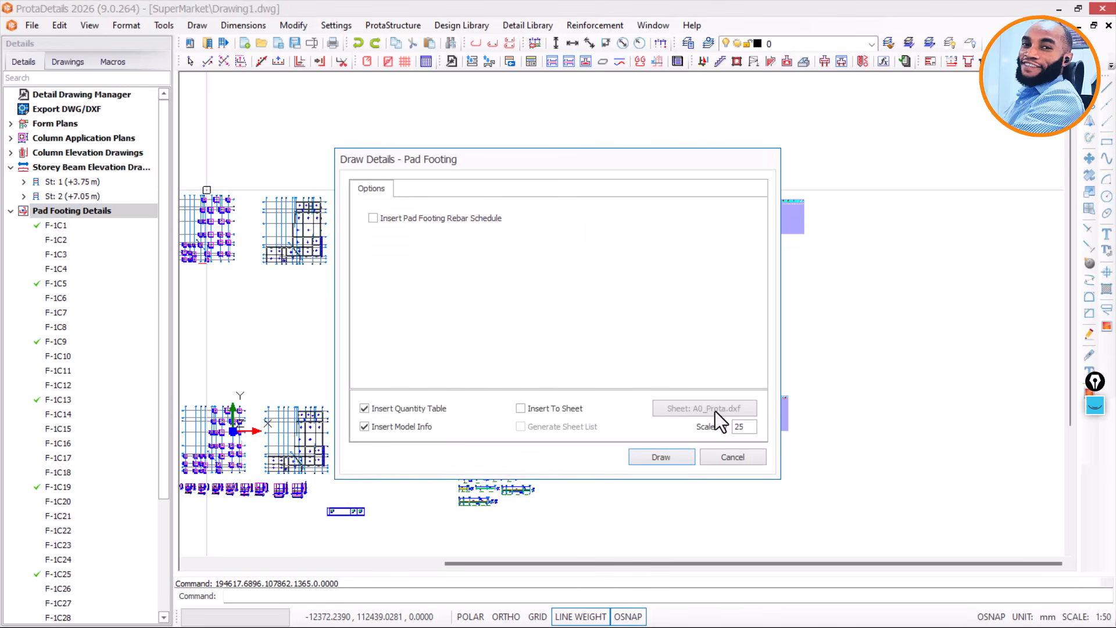
text(25)
drag(743, 431, 723, 433)
click(372, 410)
click(376, 425)
click(389, 218)
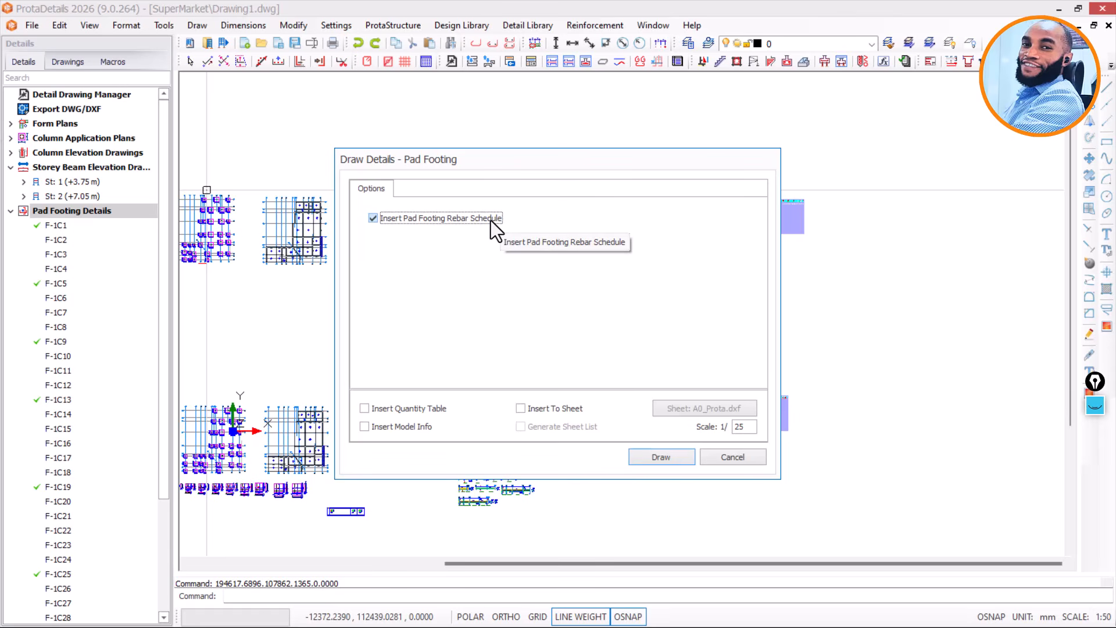
click(669, 457)
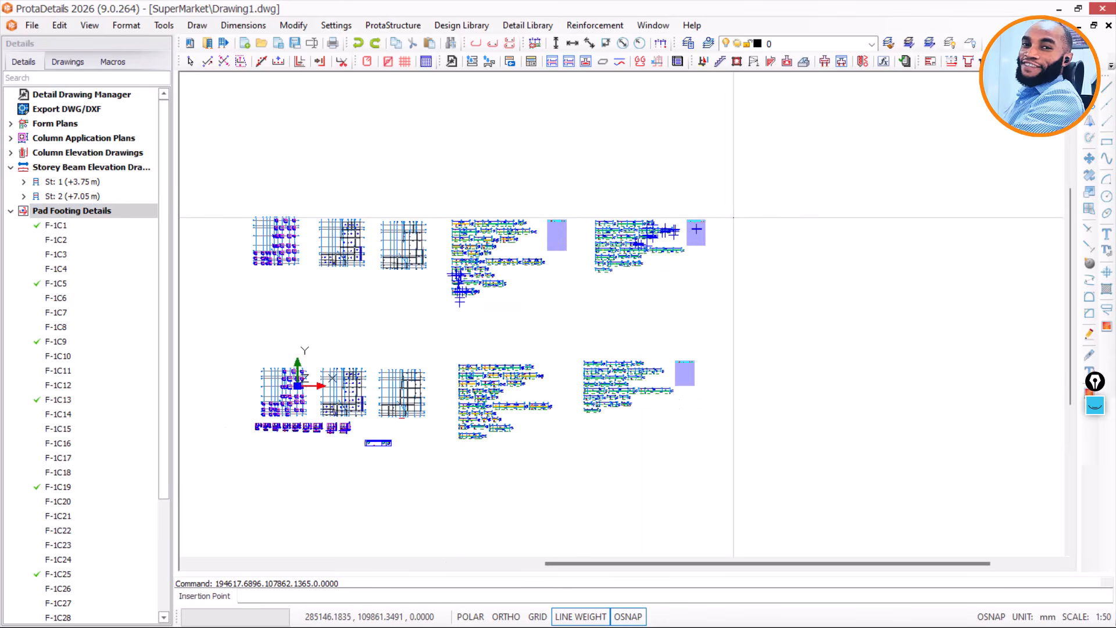
click(733, 218)
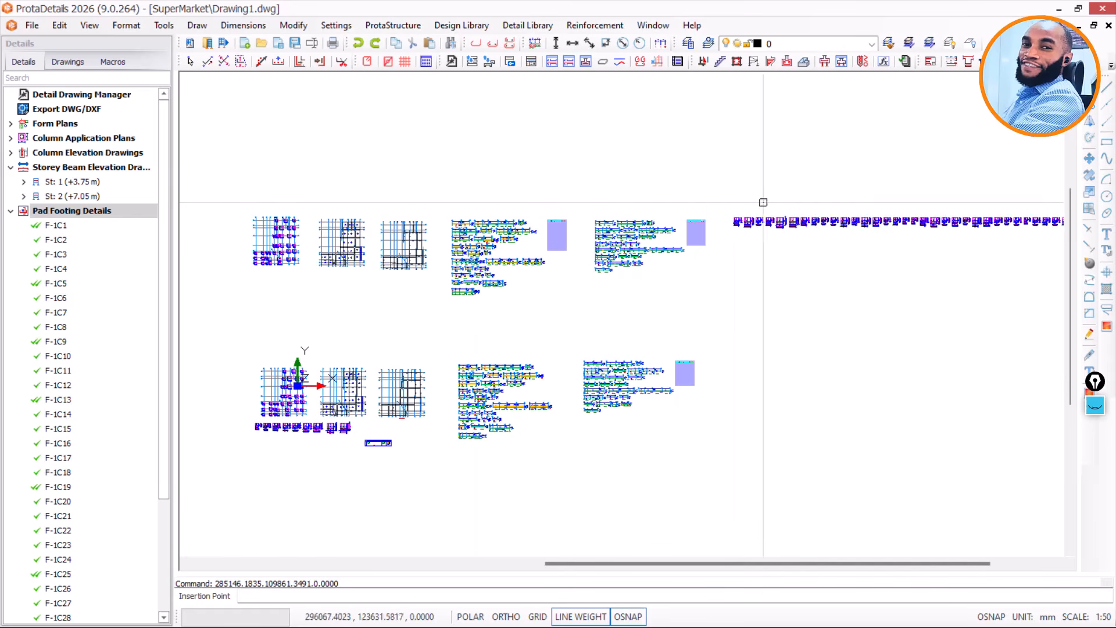
- Examine the plans, sections, dimensions and bar labels of the newly placed pad footing details
scroll(764, 218, up, 4)
scroll(691, 231, up, 10)
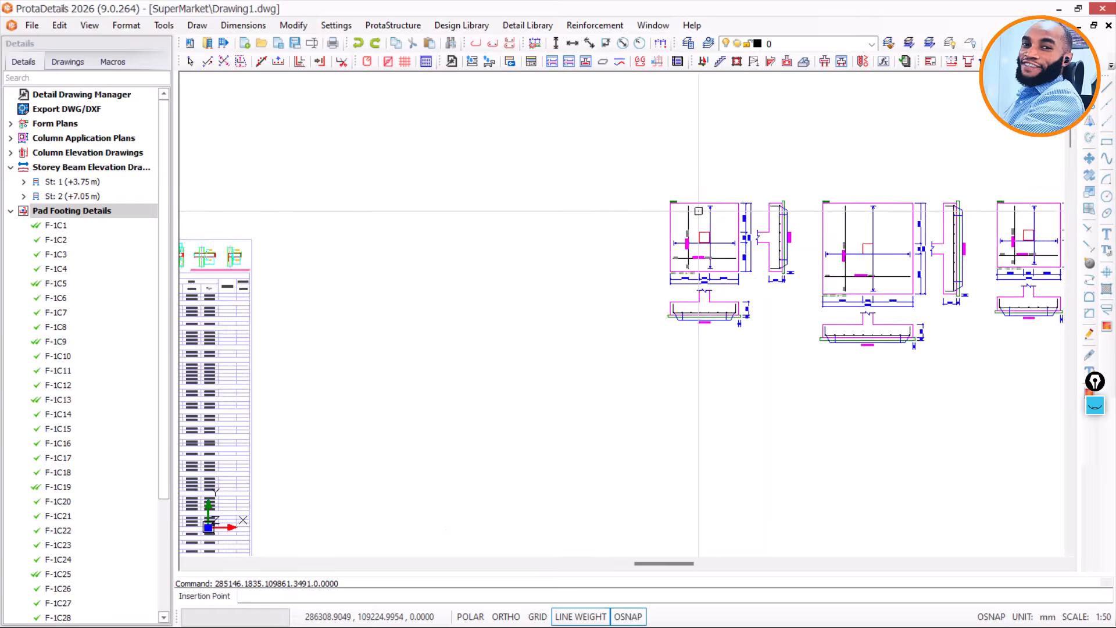
scroll(470, 242, down, 3)
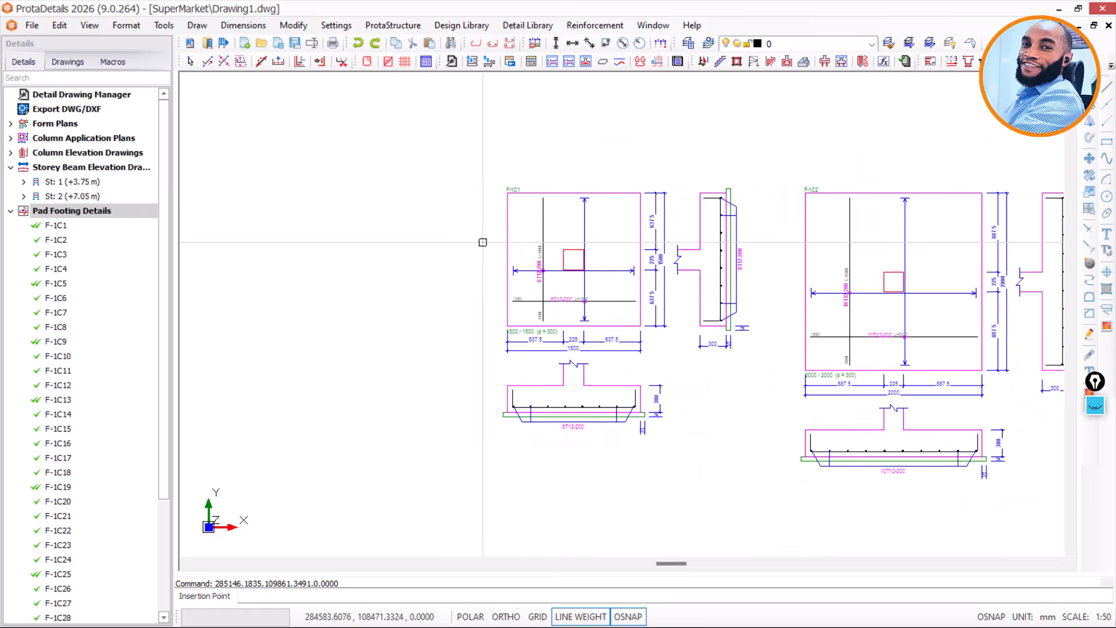
scroll(607, 330, up, 3)
scroll(607, 330, down, 8)
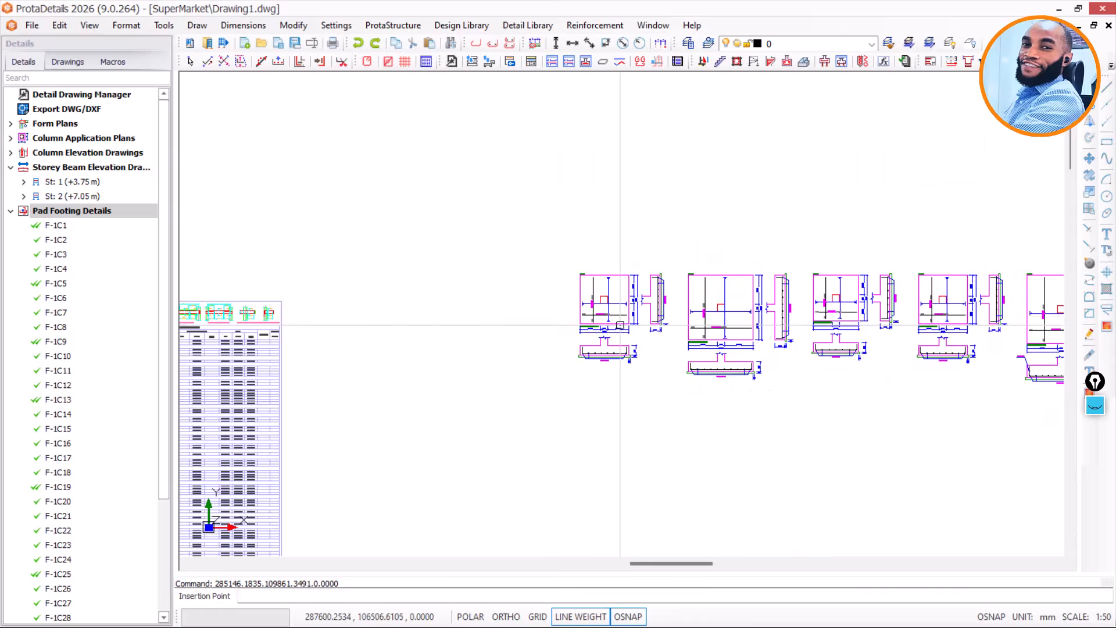
scroll(812, 254, down, 5)
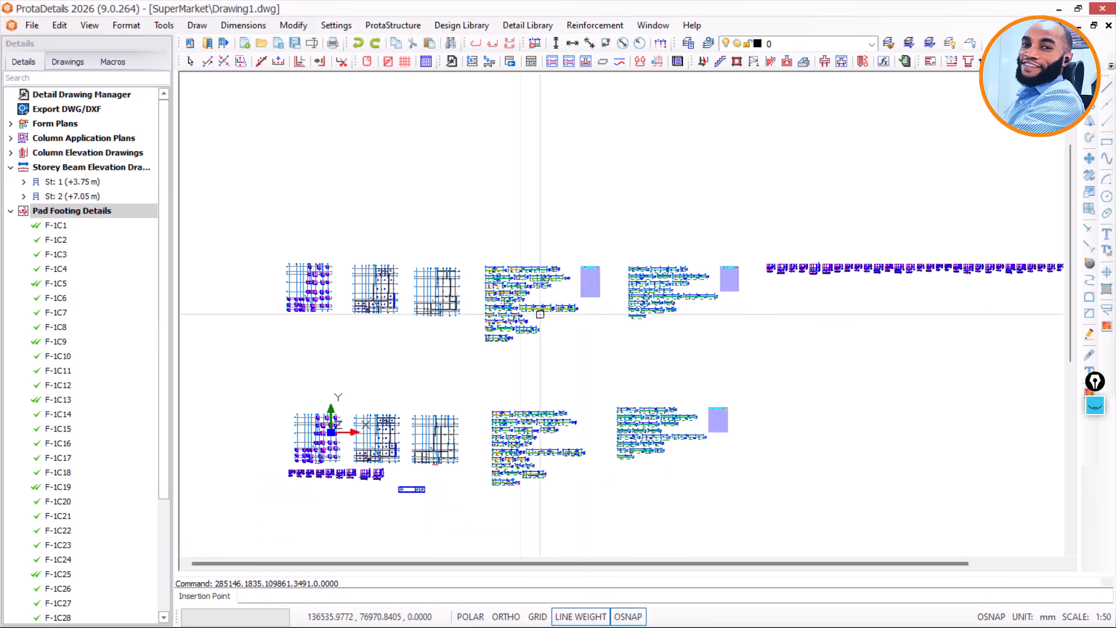
- Dismiss the Bentley CONNECTION Client window and examine the column application table below the lower row of form plans
click(11, 211)
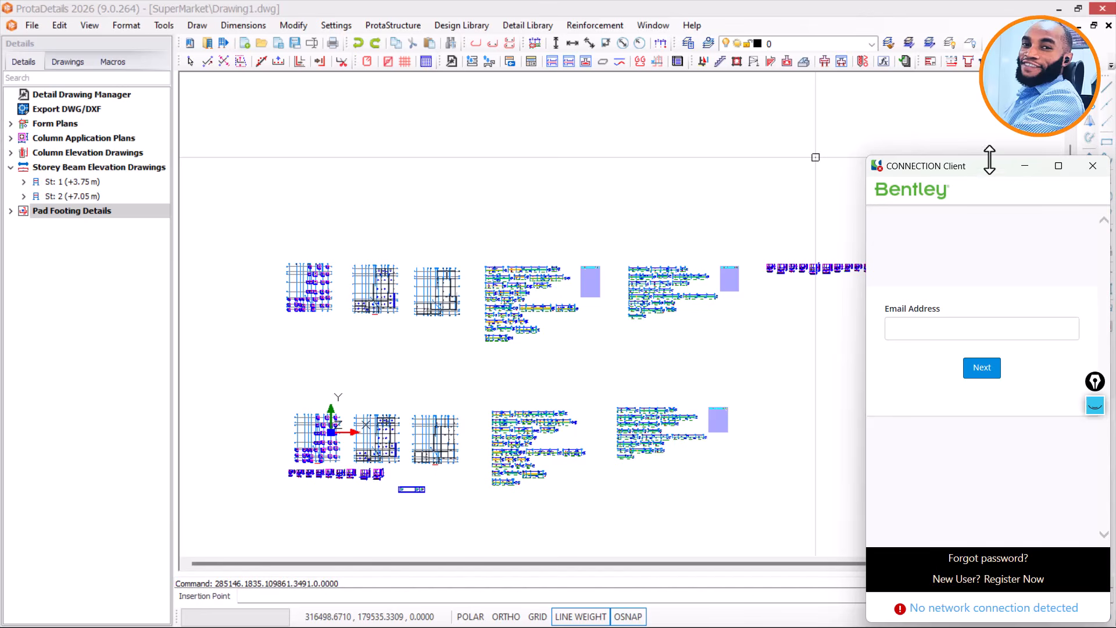
click(1093, 166)
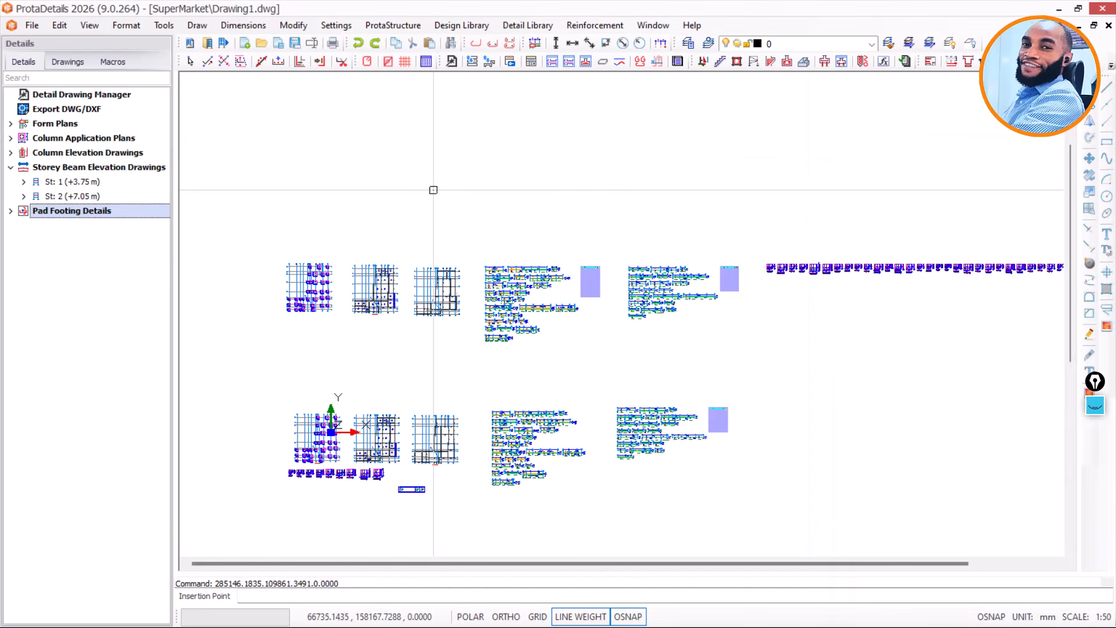
scroll(582, 219, down, 2)
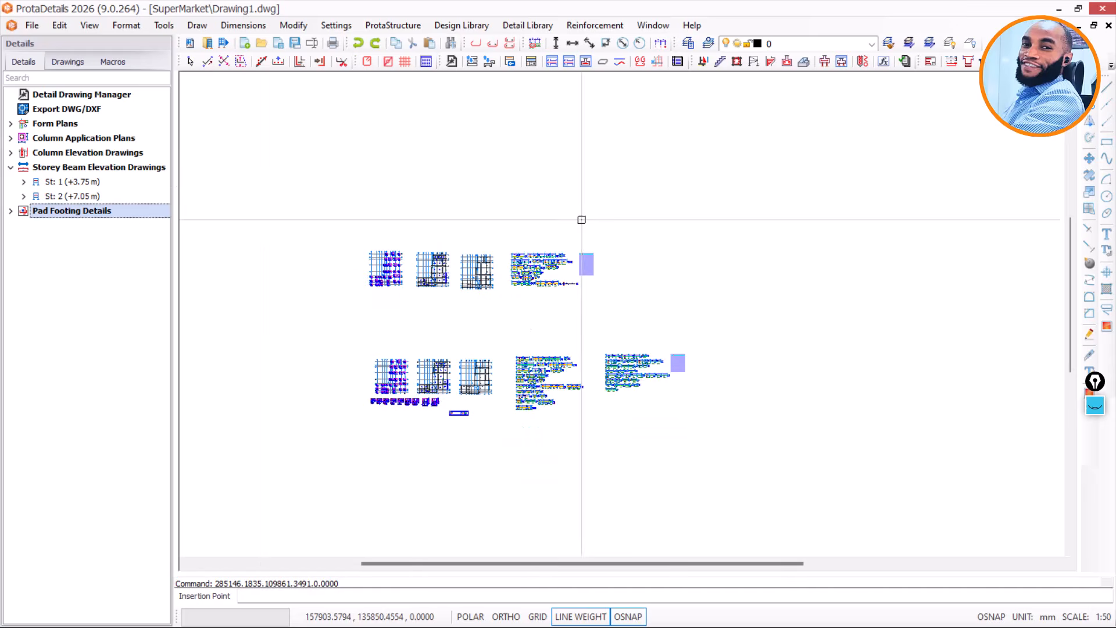
scroll(582, 220, down, 1)
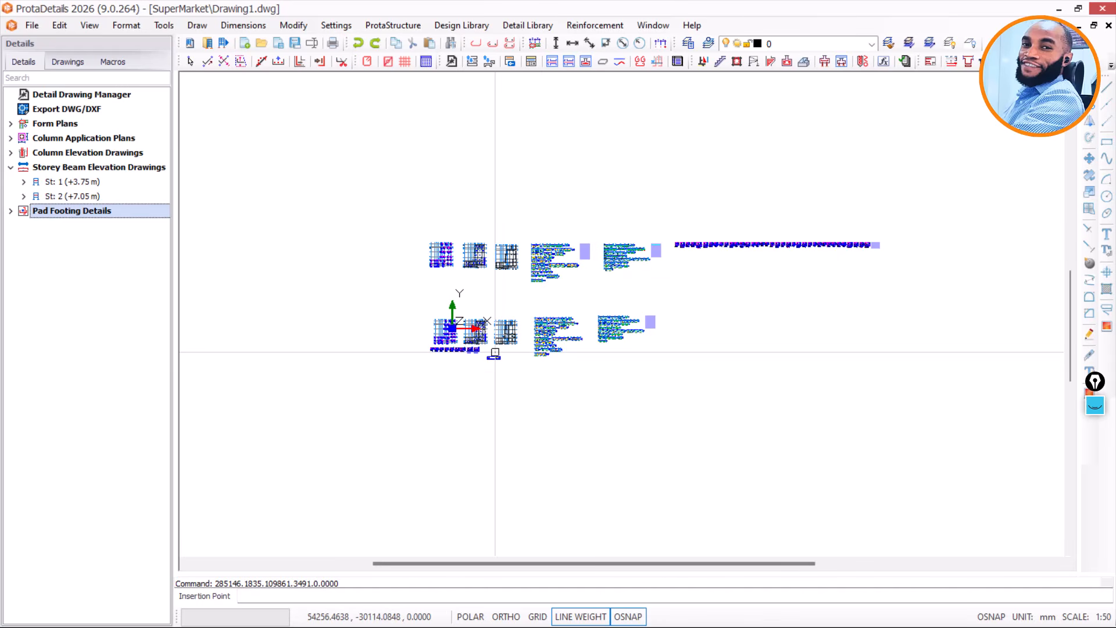
scroll(491, 356, up, 5)
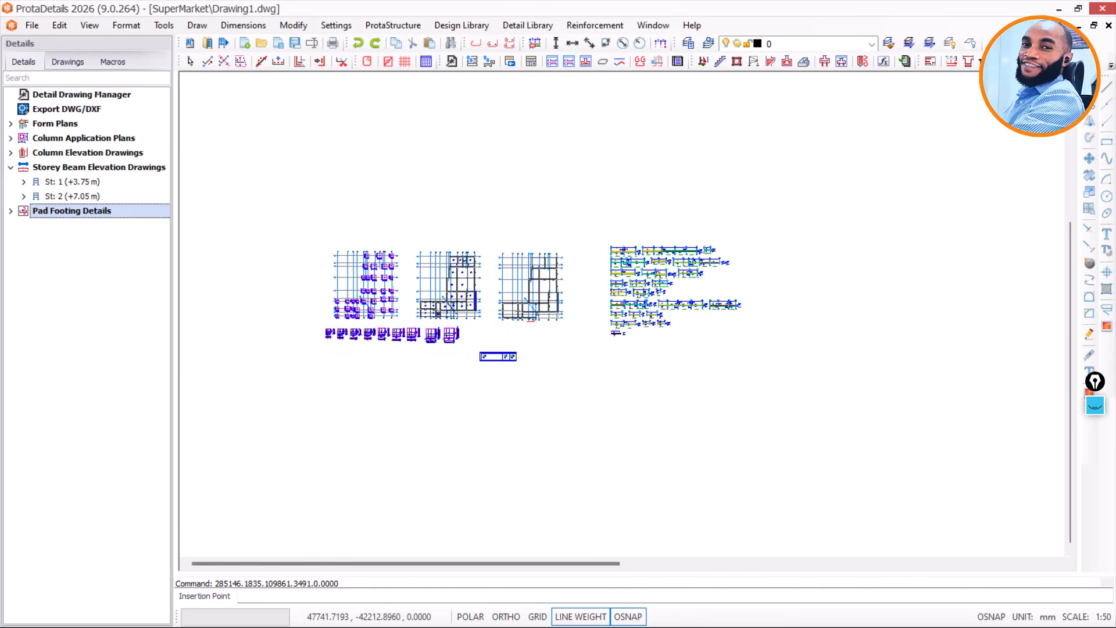
scroll(450, 367, up, 5)
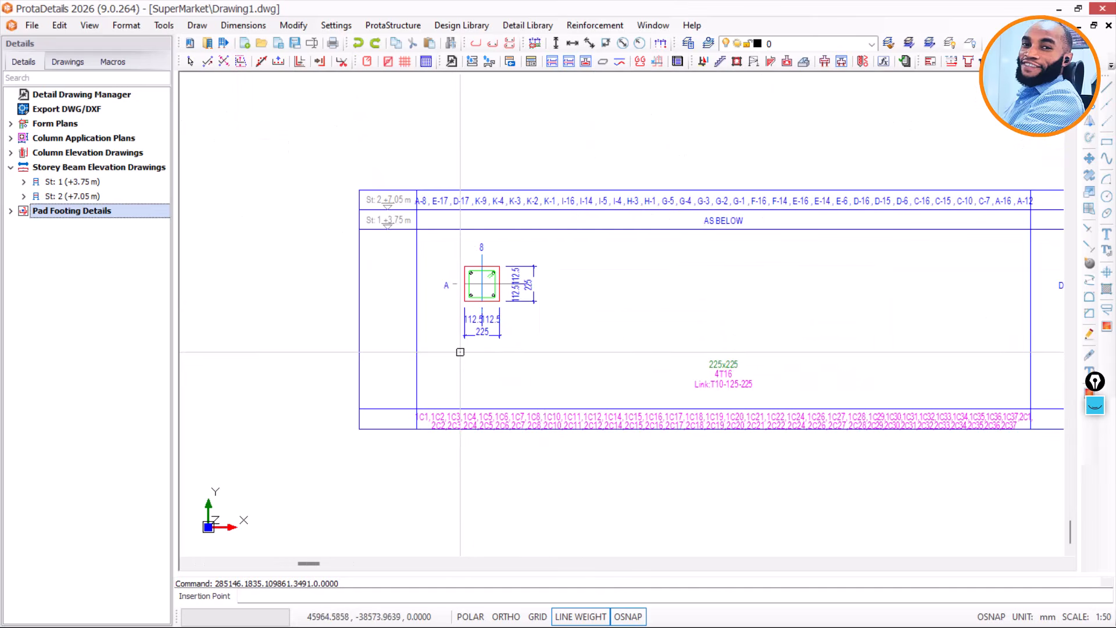
scroll(393, 279, down, 2)
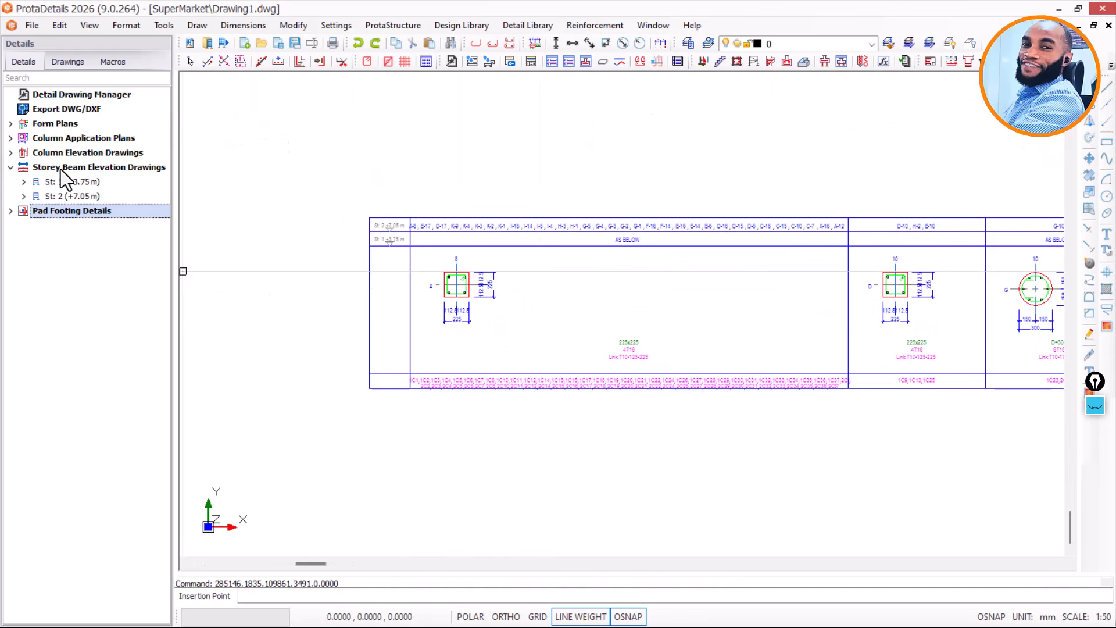
- Draw the column schedule for St: 1 and St: 2 at 1/20 with columns only and no model info
click(10, 168)
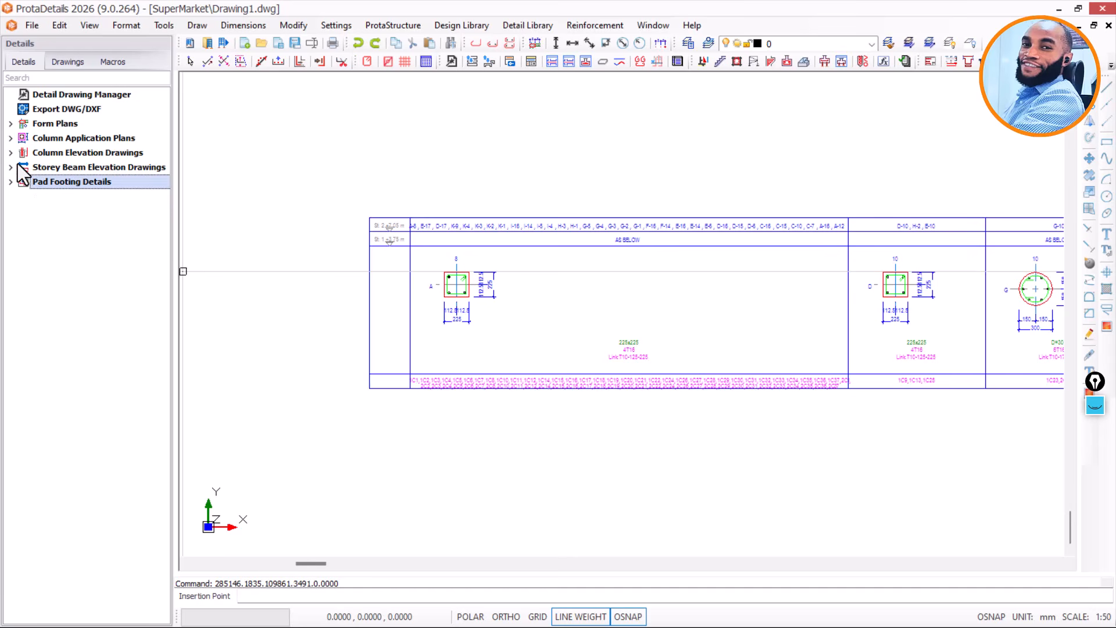
click(50, 153)
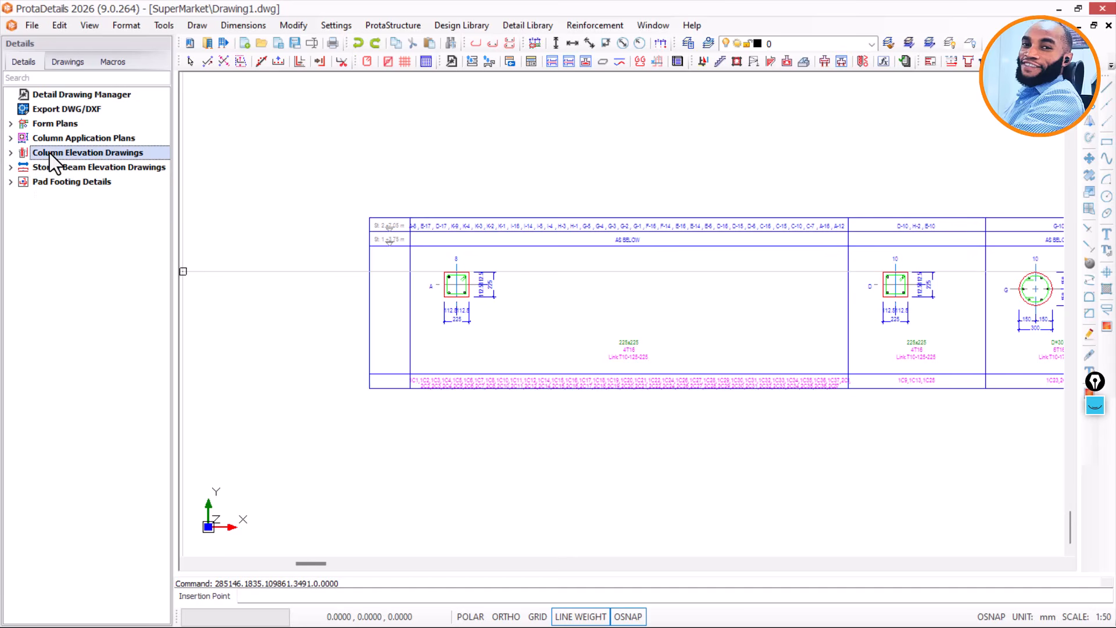
right_click(50, 152)
click(96, 177)
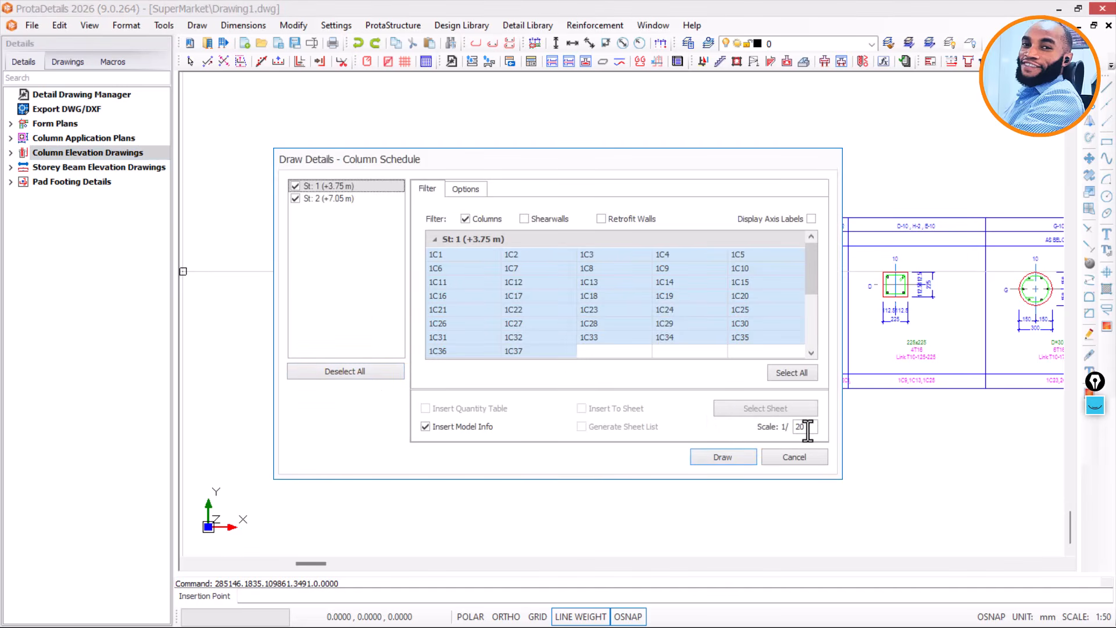
double_click(805, 429)
click(525, 218)
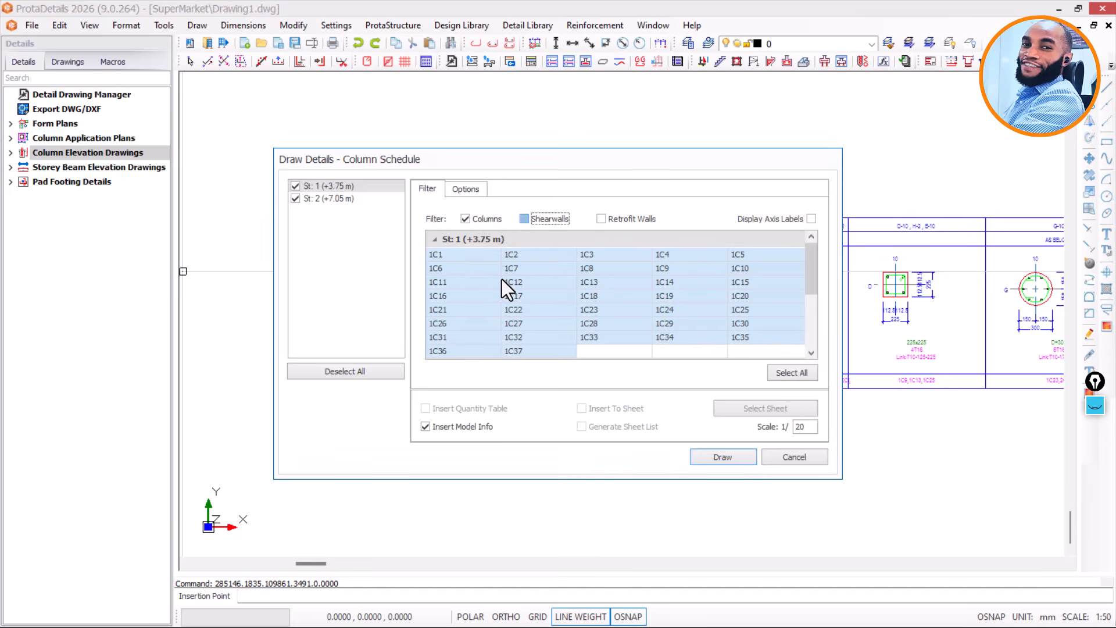
key(space)
click(424, 427)
click(726, 458)
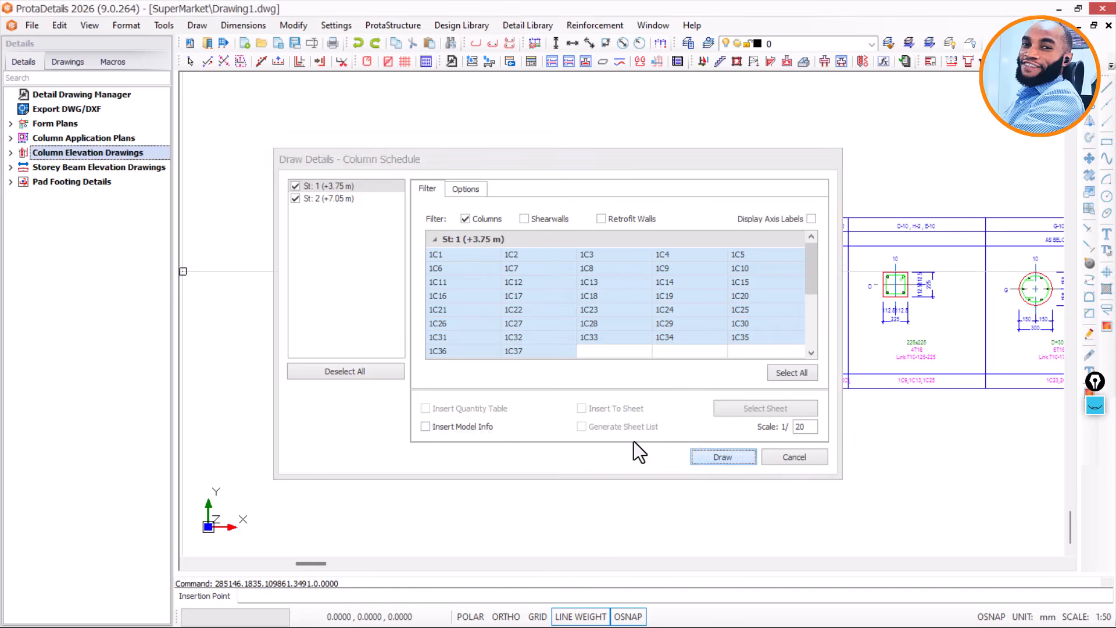
- Place the column schedule in empty space just below the start of the pad footing details row
scroll(563, 347, down, 8)
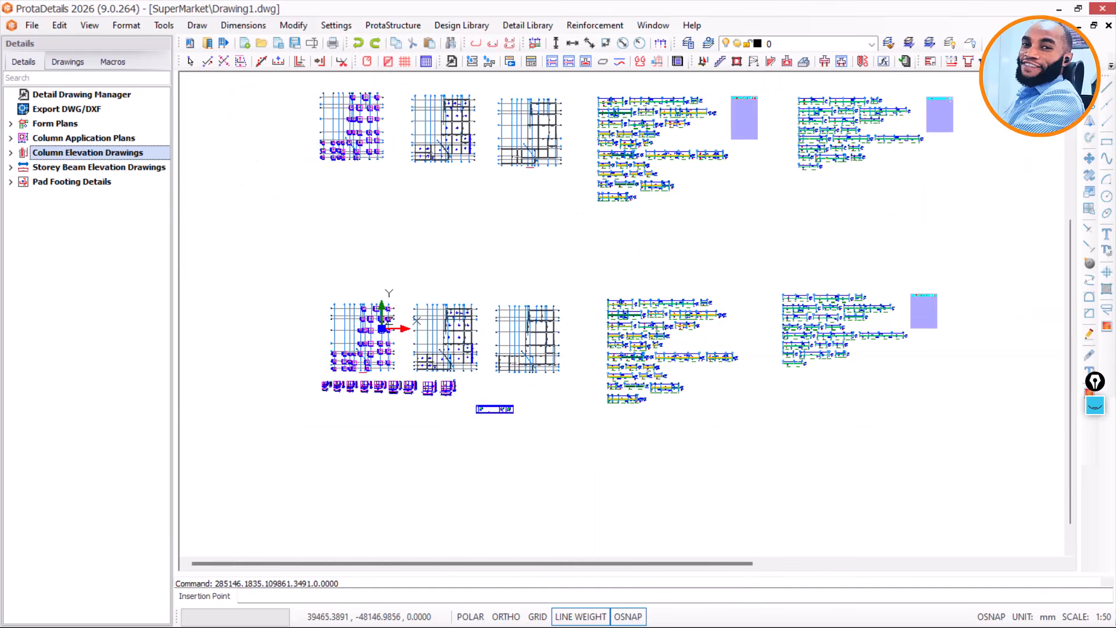
middle_drag(472, 211, 434, 348)
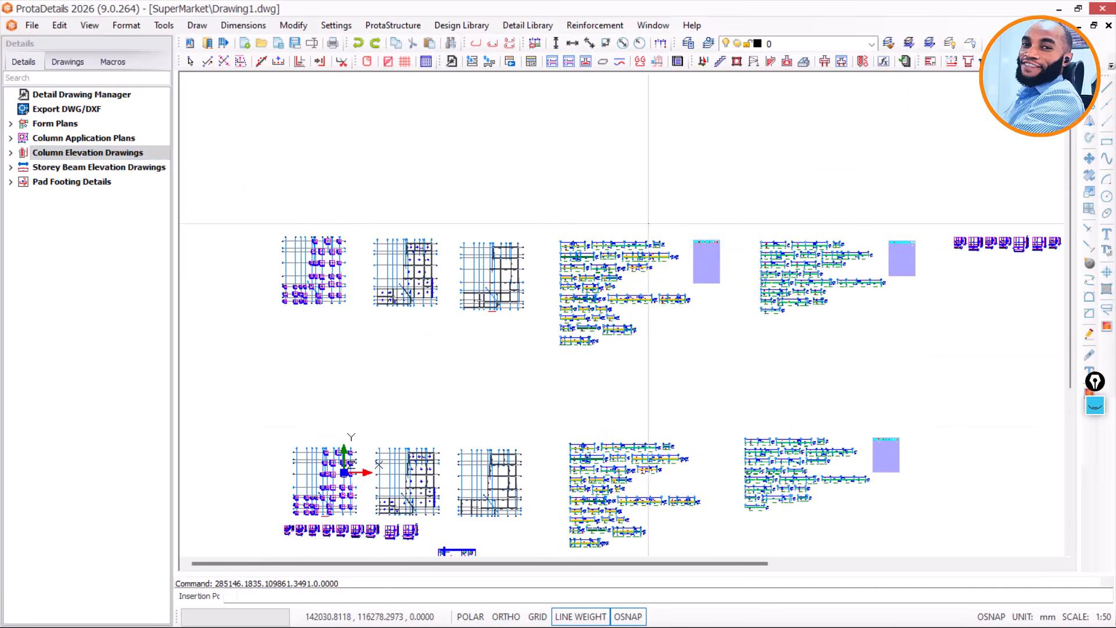
key(Escape)
middle_drag(643, 242, 406, 215)
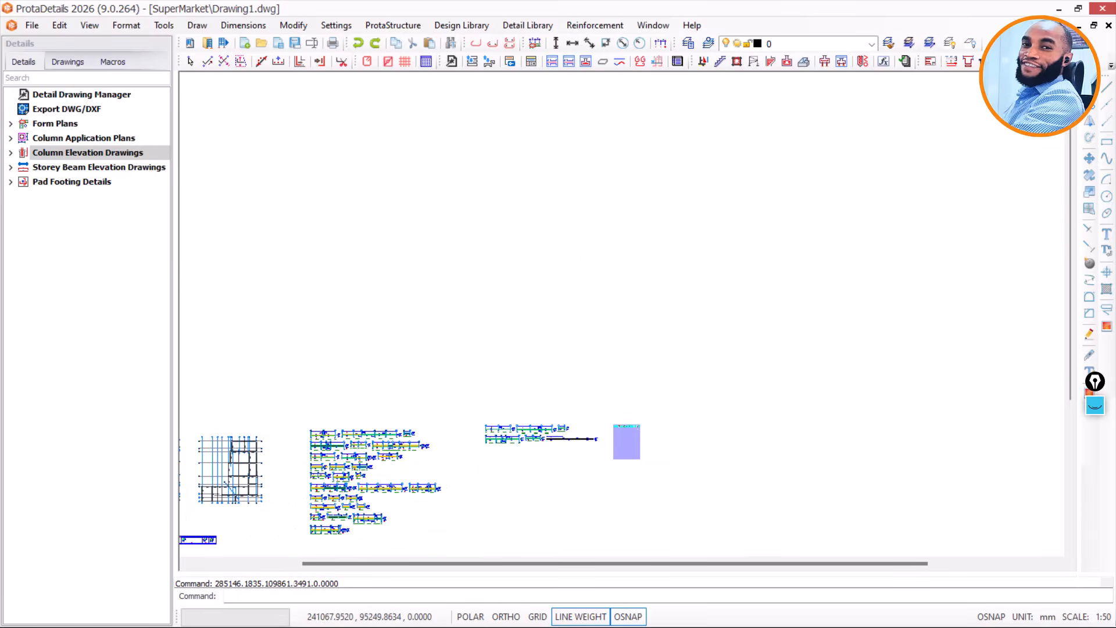
click(715, 265)
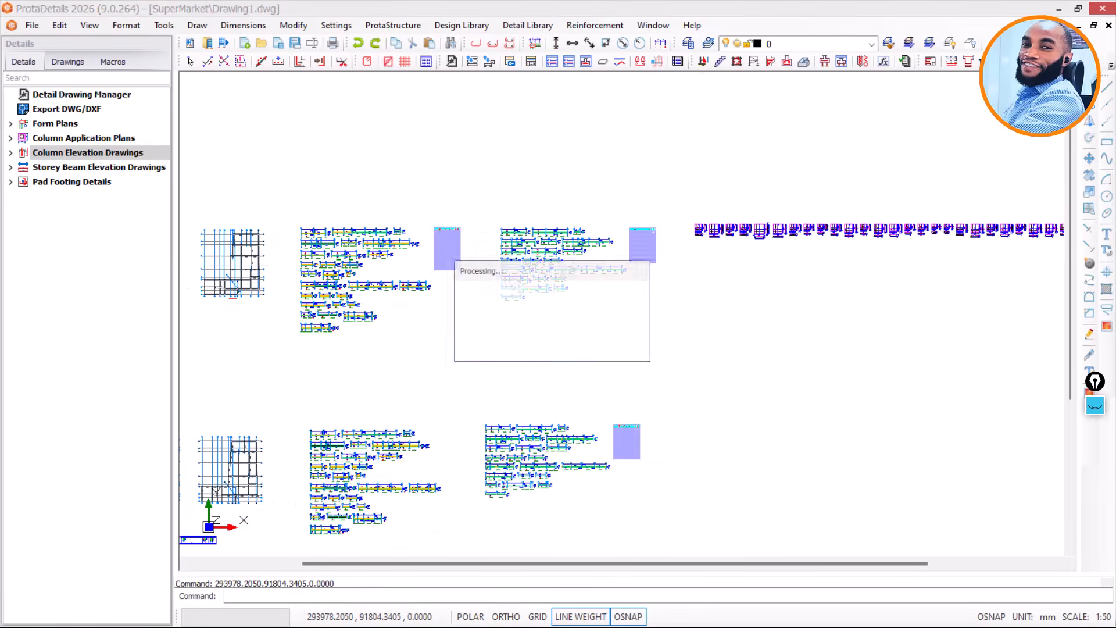
- Examine the newly placed column schedule: its column groups, section dimensions, bar and link labels, and storey rows
scroll(707, 270, up, 10)
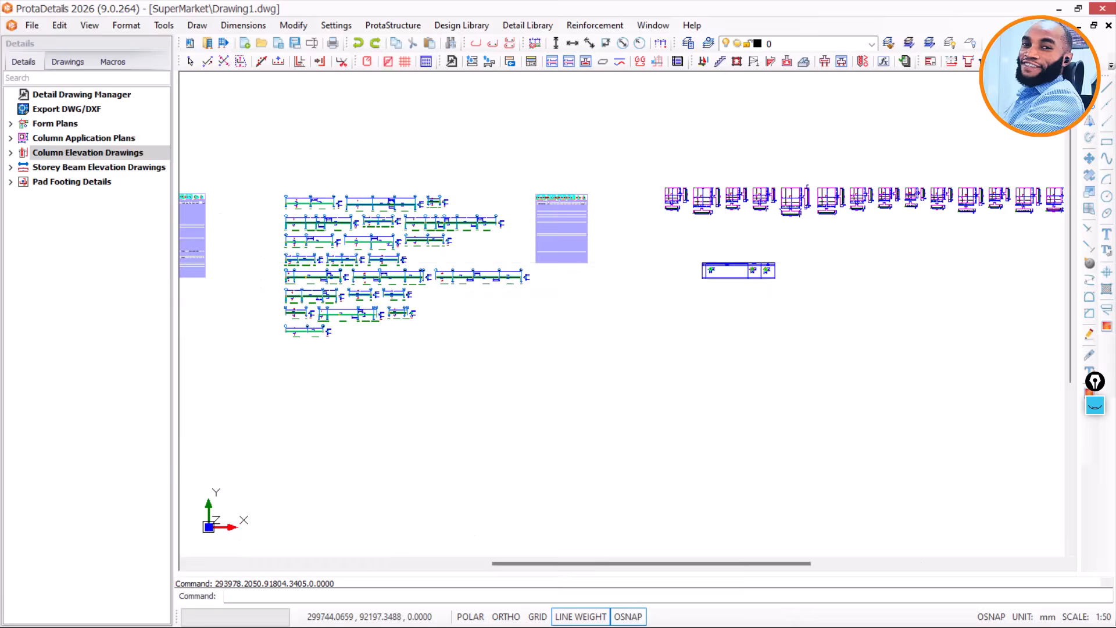
scroll(640, 291, up, 3)
scroll(446, 253, down, 10)
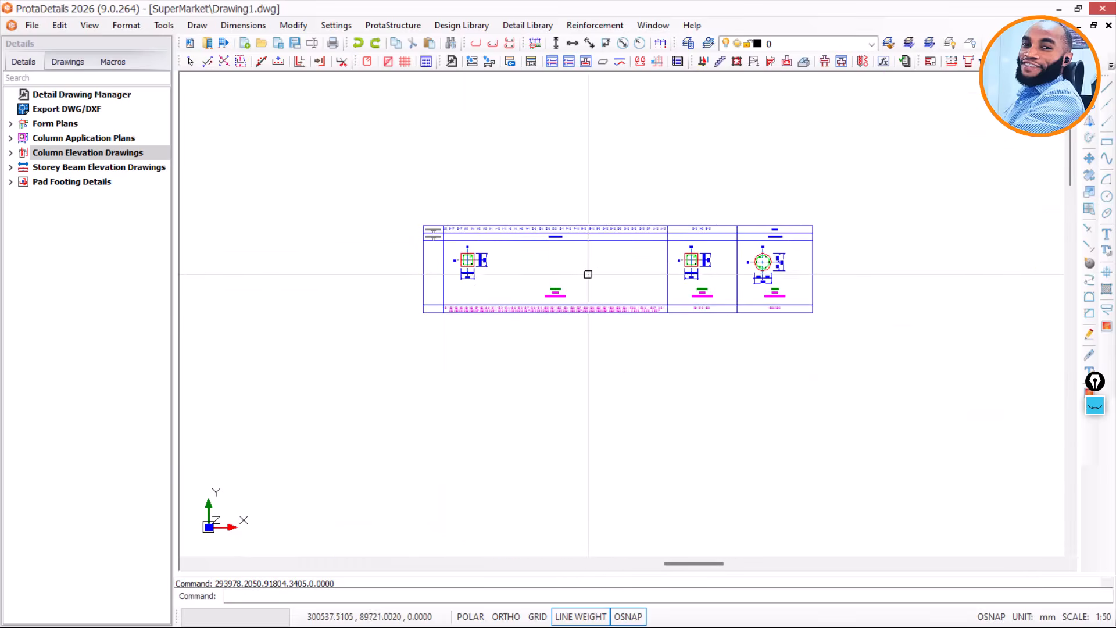
scroll(615, 273, up, 4)
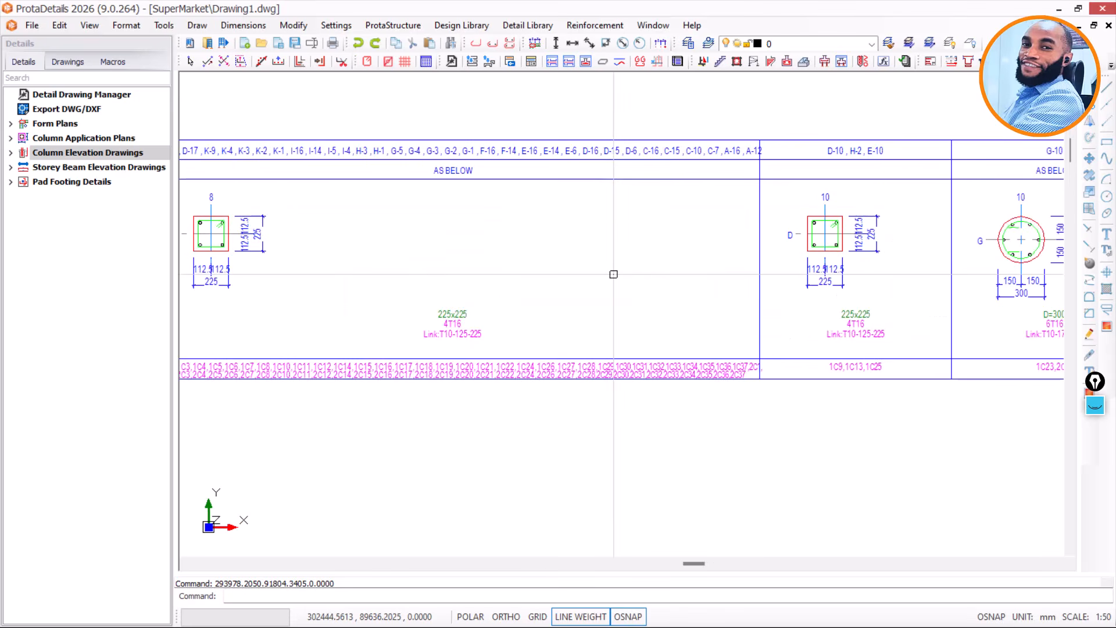
scroll(599, 276, down, 4)
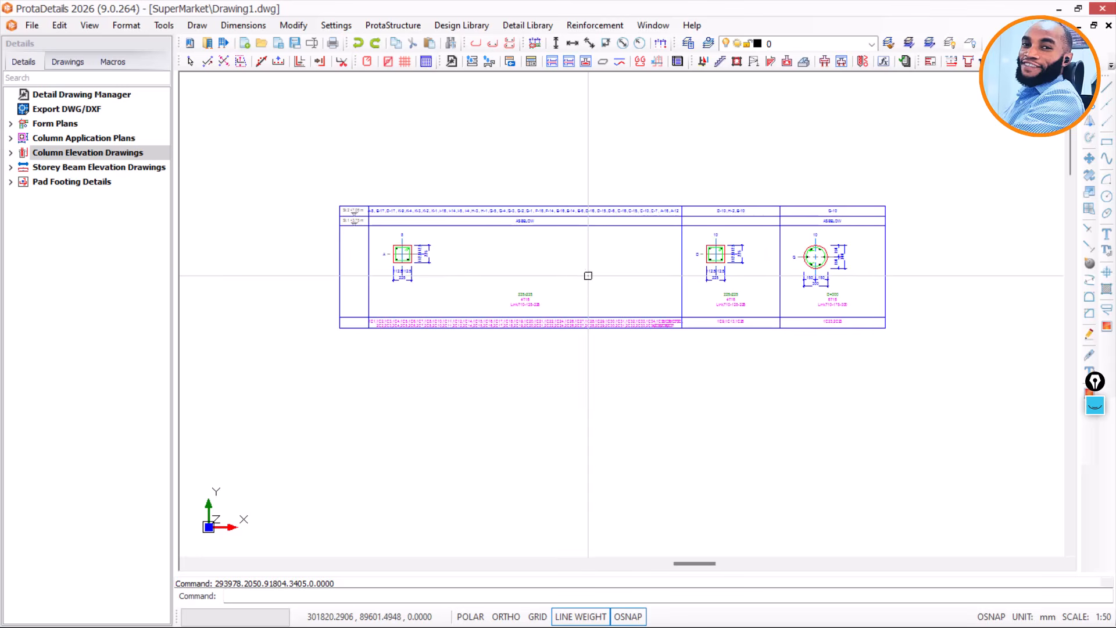
scroll(407, 255, up, 5)
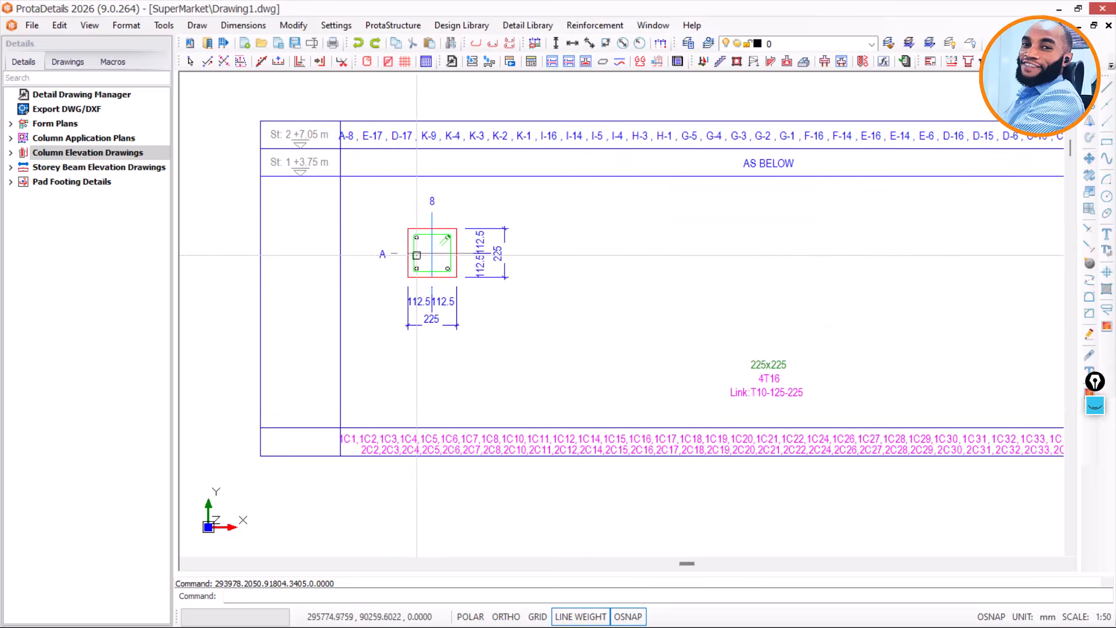
scroll(465, 263, up, 3)
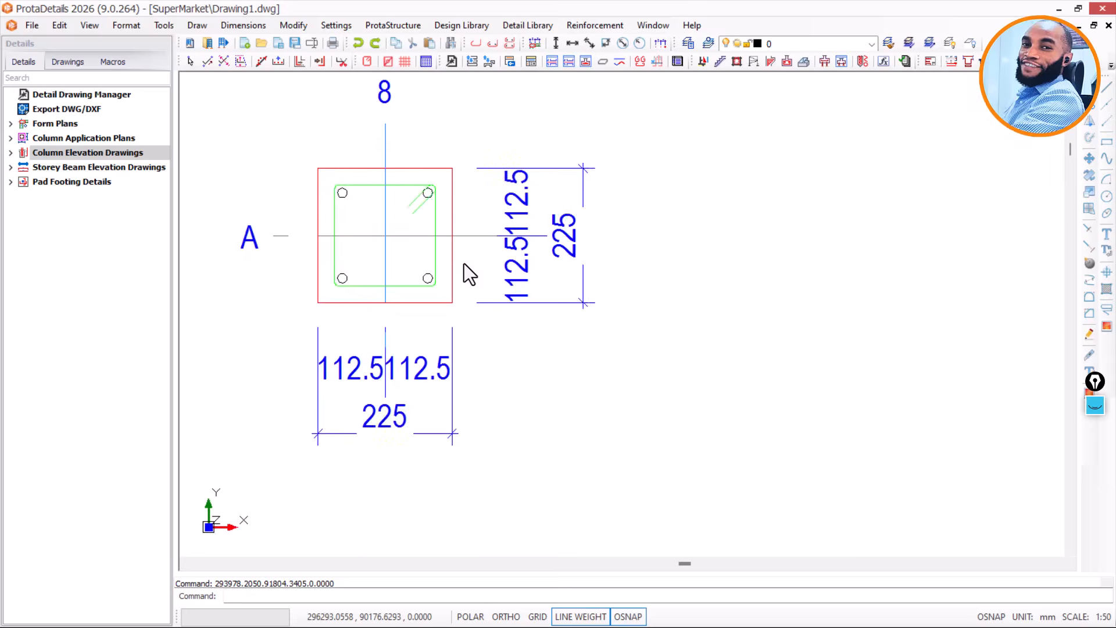
scroll(464, 263, down, 4)
right_click(464, 263)
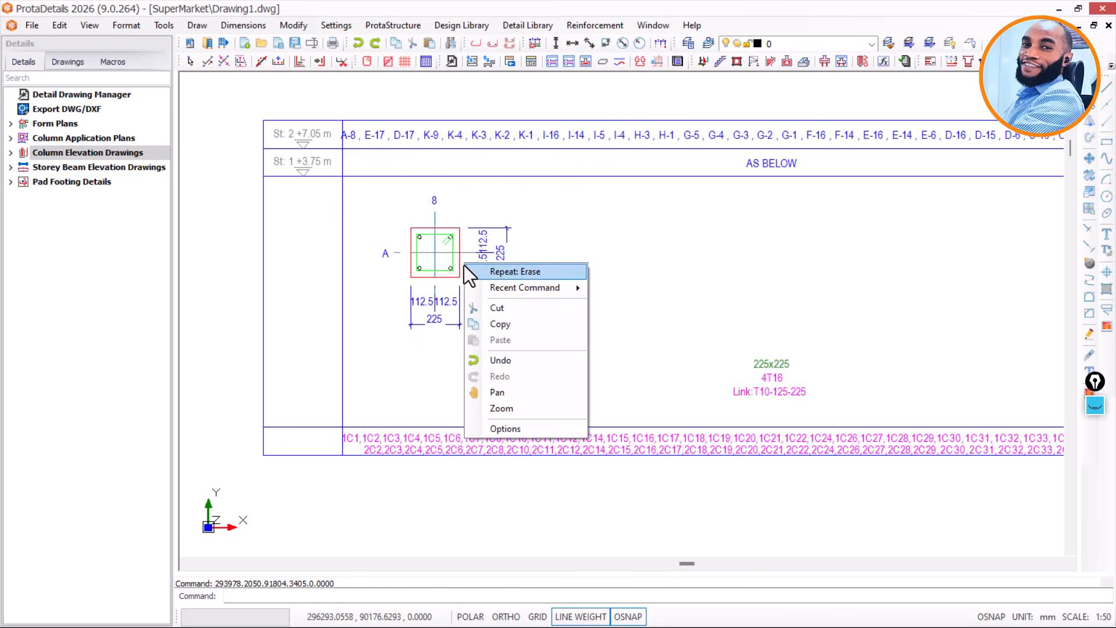
key(Escape)
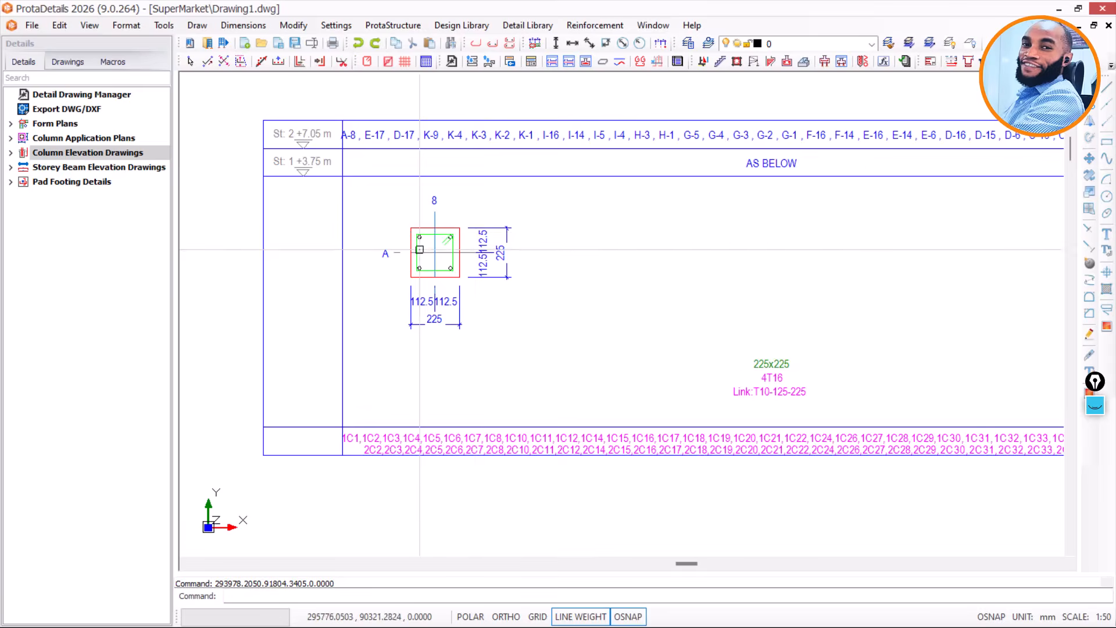
scroll(420, 215, down, 3)
scroll(420, 212, down, 3)
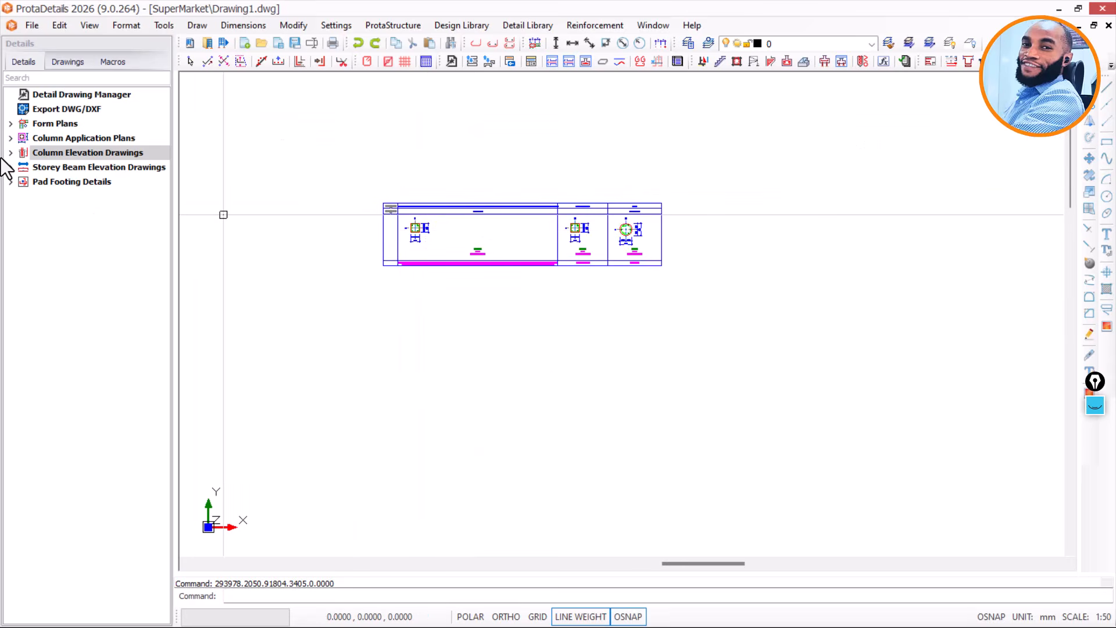
- Draw the column elevations for both storeys at 1/20 without quantity table or model info, and place them beyond the pad footing schedule
right_click(47, 151)
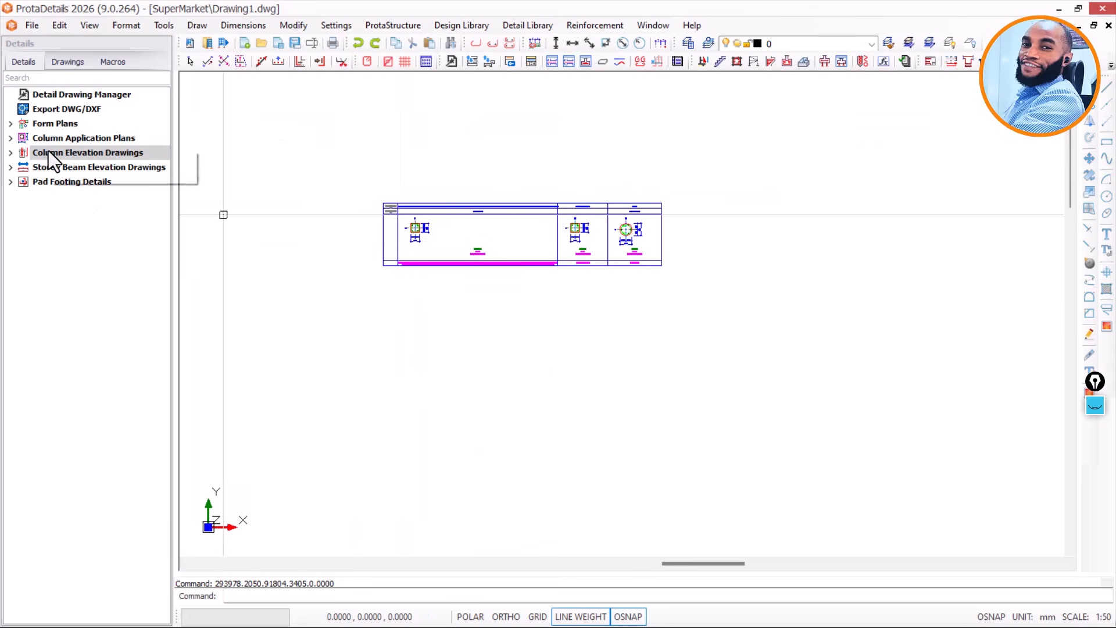
click(9, 154)
click(11, 153)
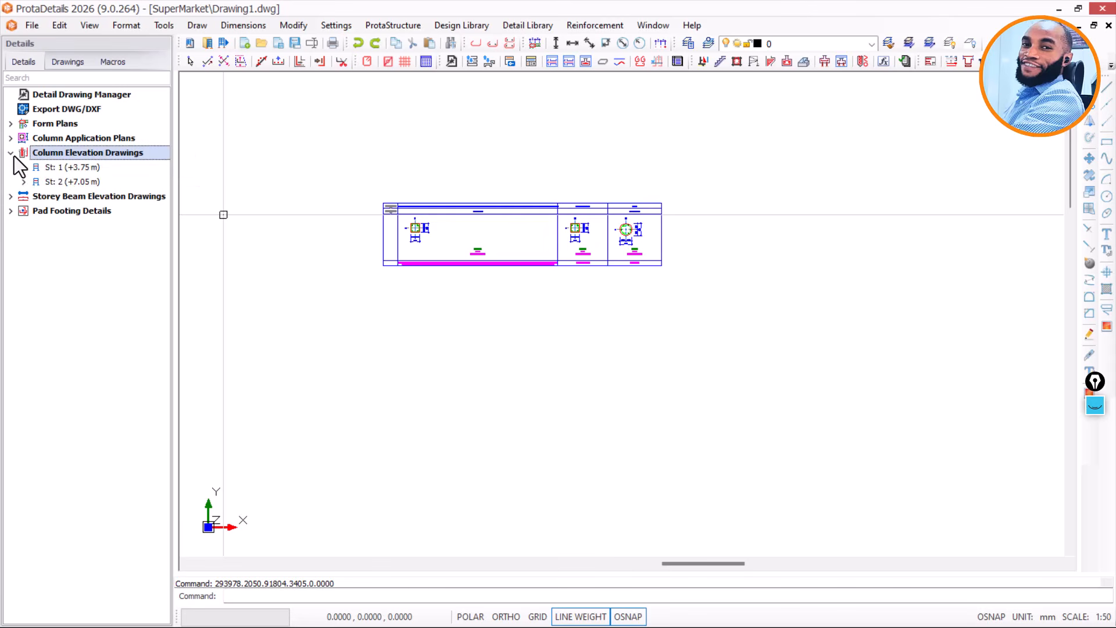
right_click(68, 154)
click(117, 162)
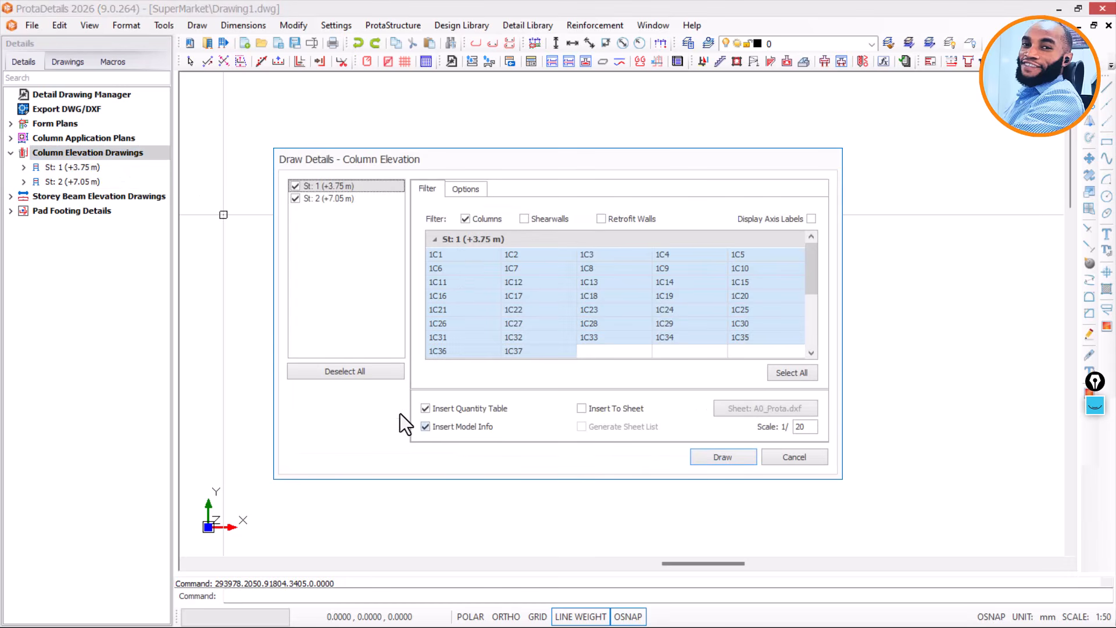
click(426, 408)
click(425, 426)
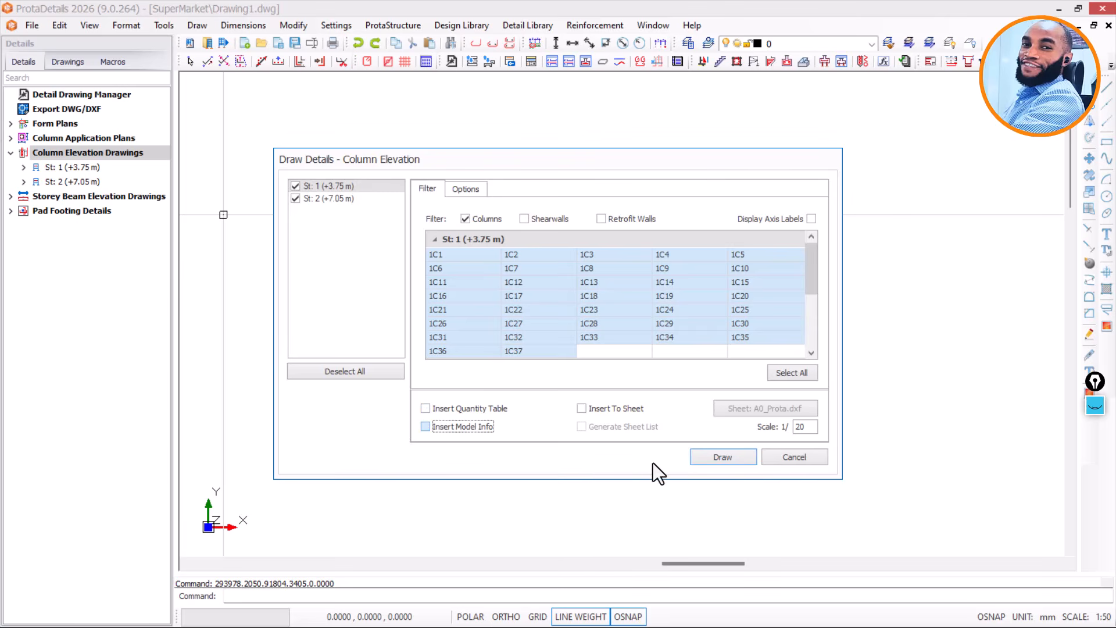
click(715, 457)
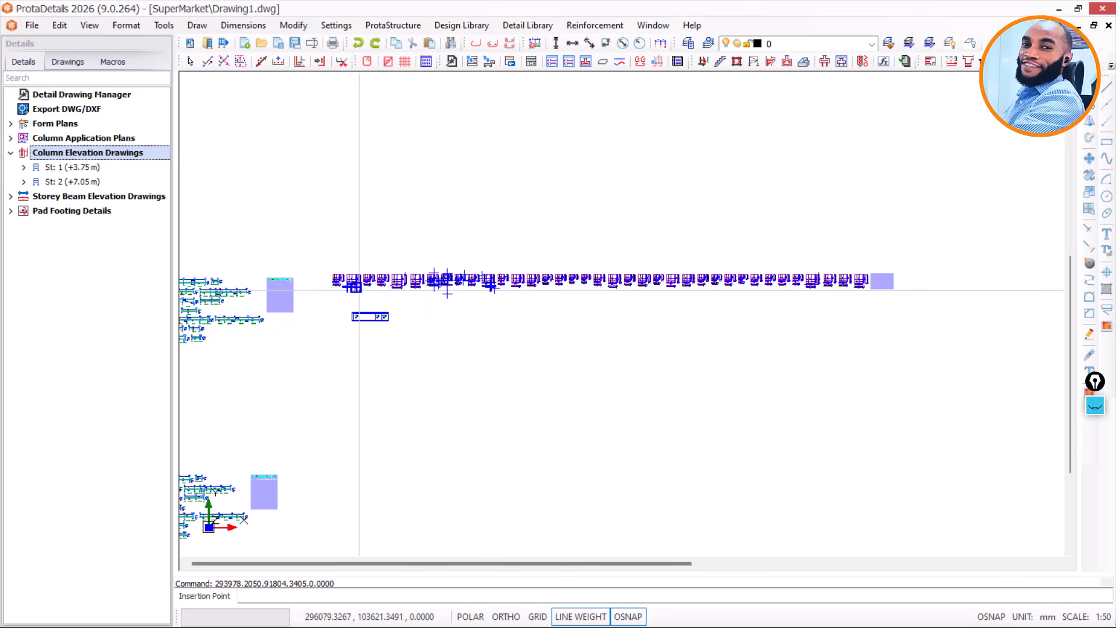
click(780, 273)
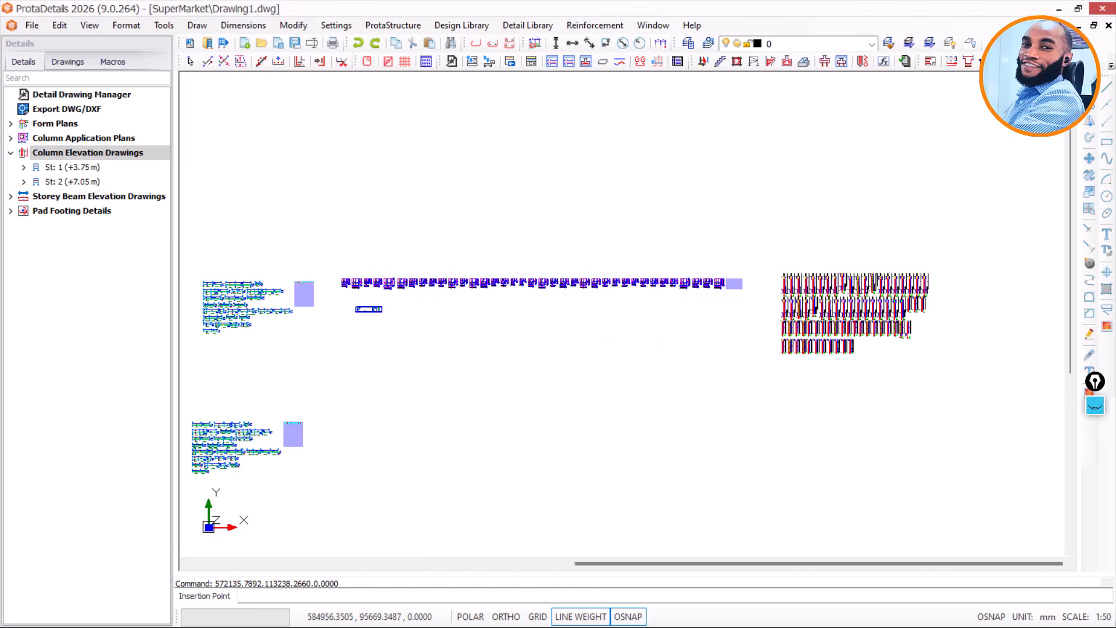
- Examine the newly placed column elevations, including column 1C2's section, link shapes, bar labels and storey levels
scroll(780, 283, up, 5)
scroll(775, 330, up, 8)
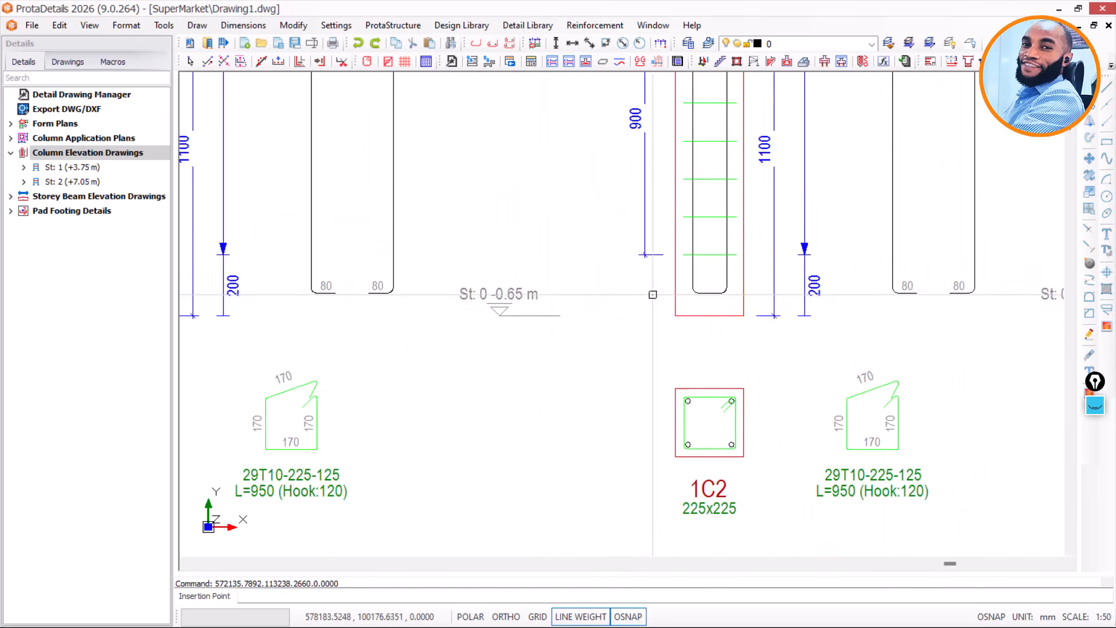
scroll(625, 302, down, 6)
middle_drag(656, 279, 647, 390)
scroll(653, 279, up, 5)
middle_drag(616, 312, 618, 417)
scroll(608, 374, down, 2)
scroll(608, 372, down, 6)
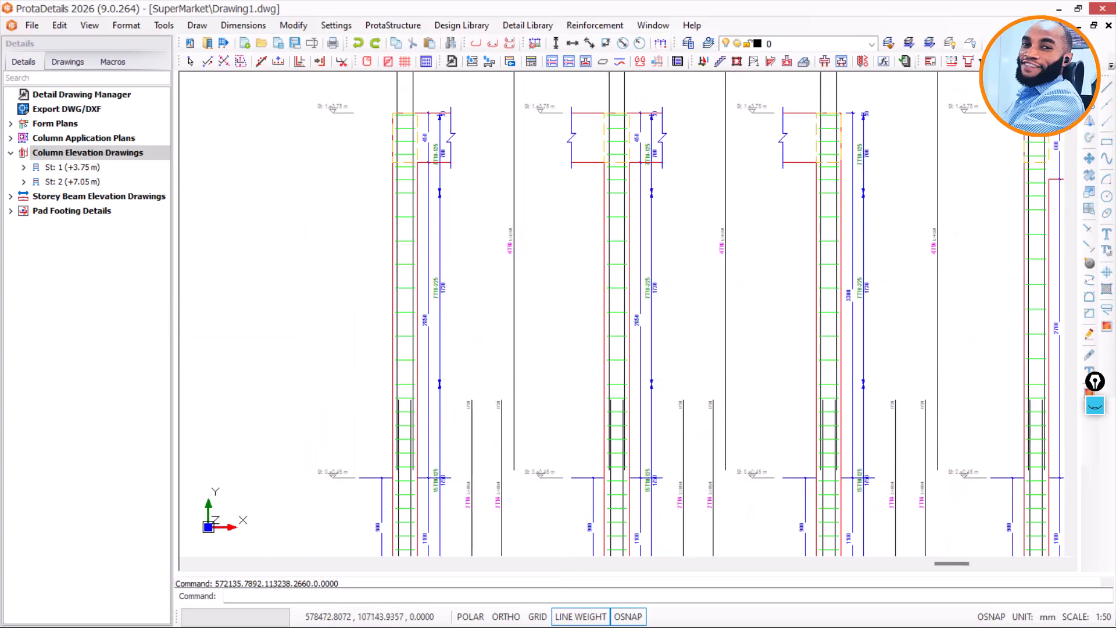
- Review the column schedule's 225x225 group at grid A/8, its bar and link labels and column list, and view the whole drawing layout
middle_drag(535, 332, 745, 294)
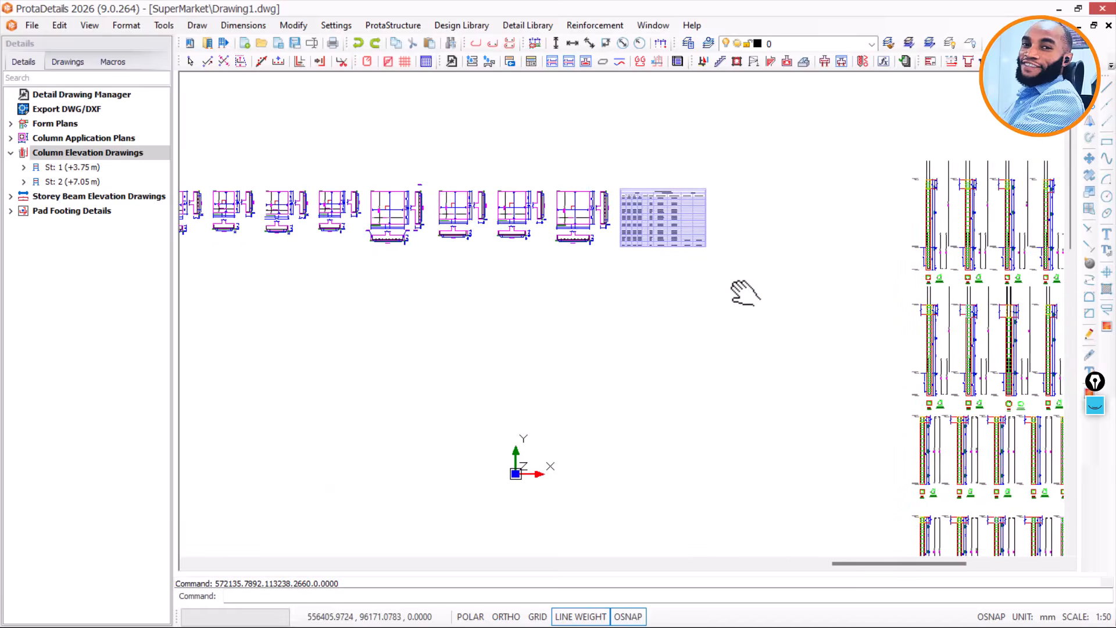
scroll(743, 295, down, 2)
mouse_move(247, 288)
middle_down()
mouse_move(667, 282)
mouse_move(481, 271)
mouse_move(842, 277)
mouse_move(430, 309)
mouse_move(650, 276)
middle_up()
scroll(468, 312, up, 8)
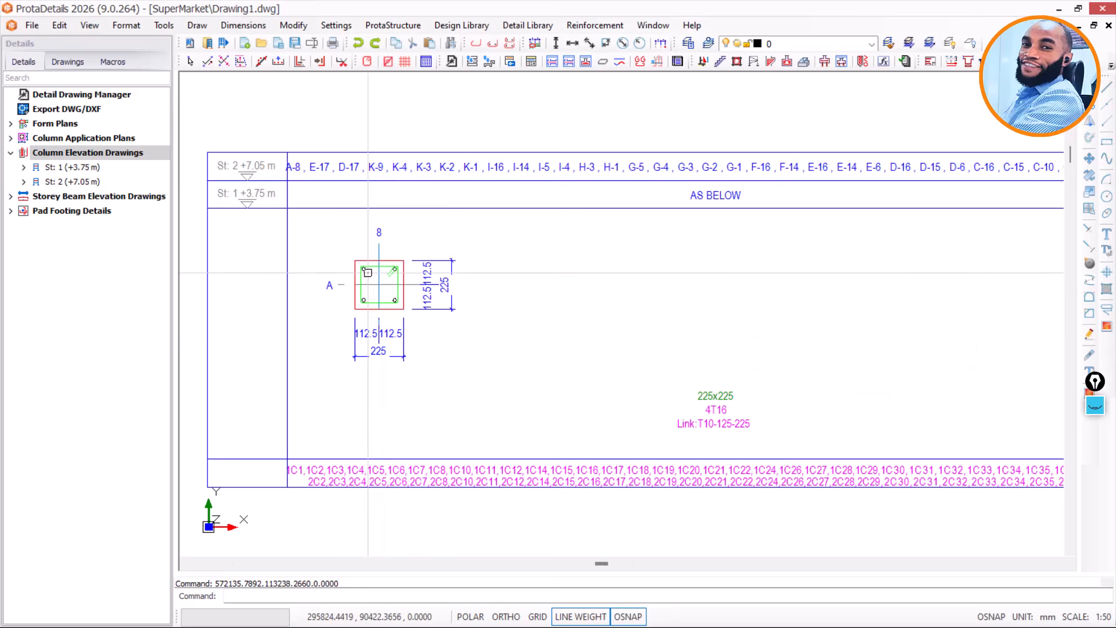
scroll(375, 268, down, 2)
scroll(636, 391, up, 2)
scroll(636, 391, up, 5)
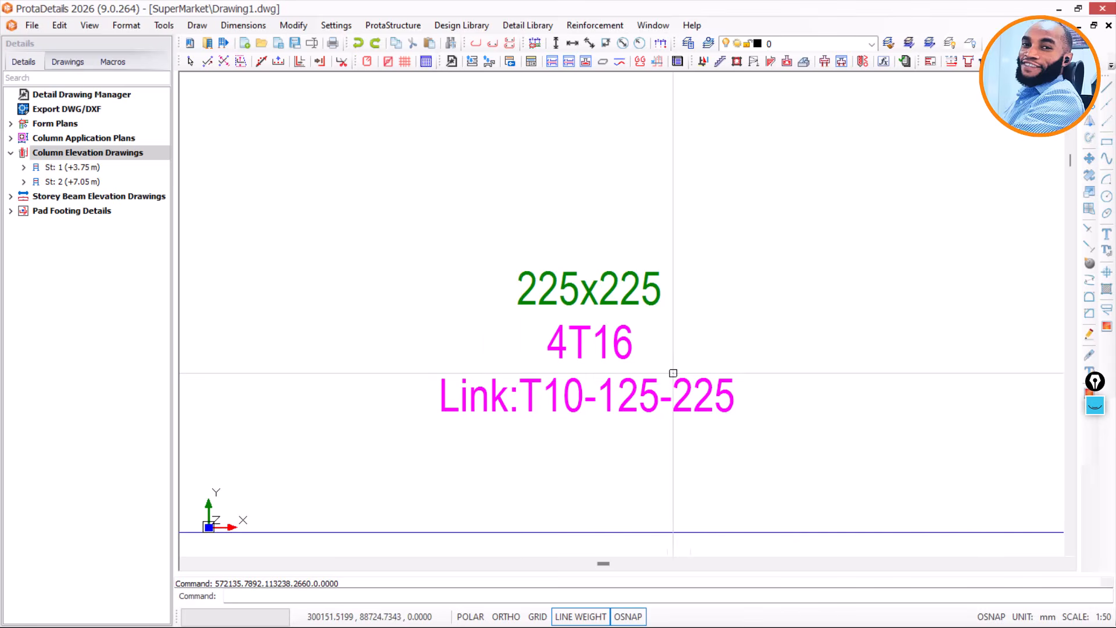
scroll(605, 262, down, 5)
scroll(359, 199, up, 4)
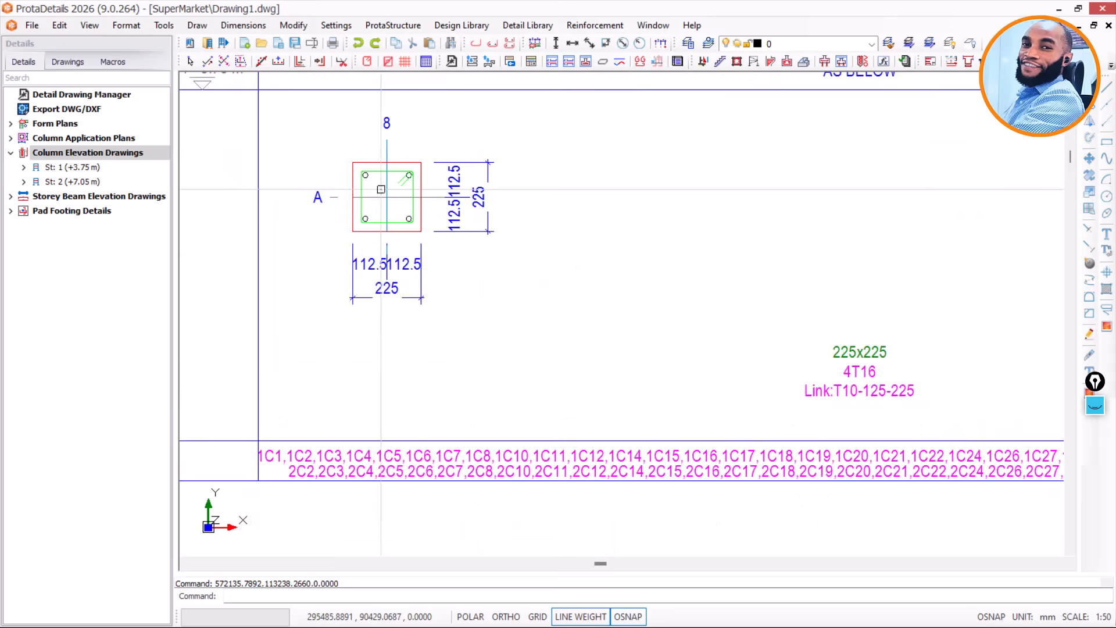
scroll(363, 232, down, 3)
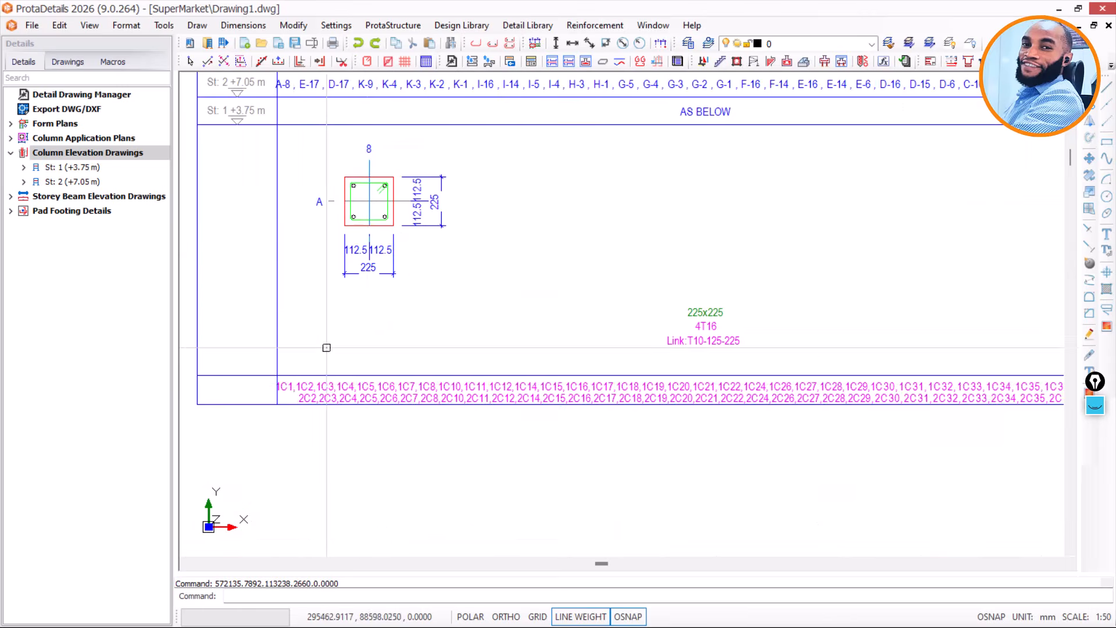
scroll(376, 179, up, 3)
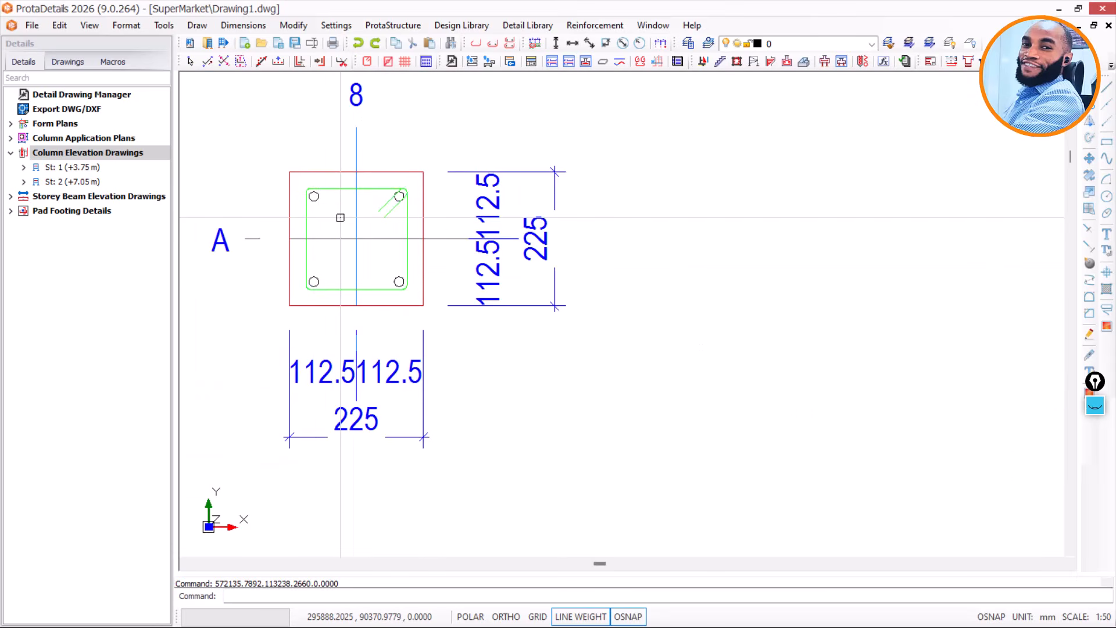
scroll(341, 217, down, 3)
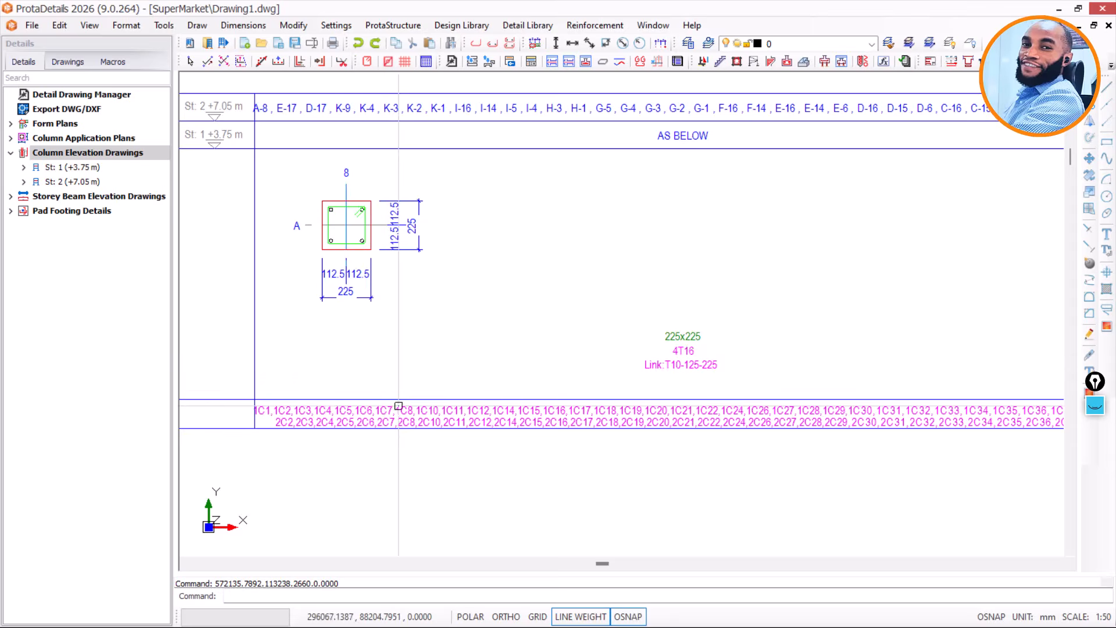
scroll(372, 296, down, 5)
scroll(433, 300, down, 5)
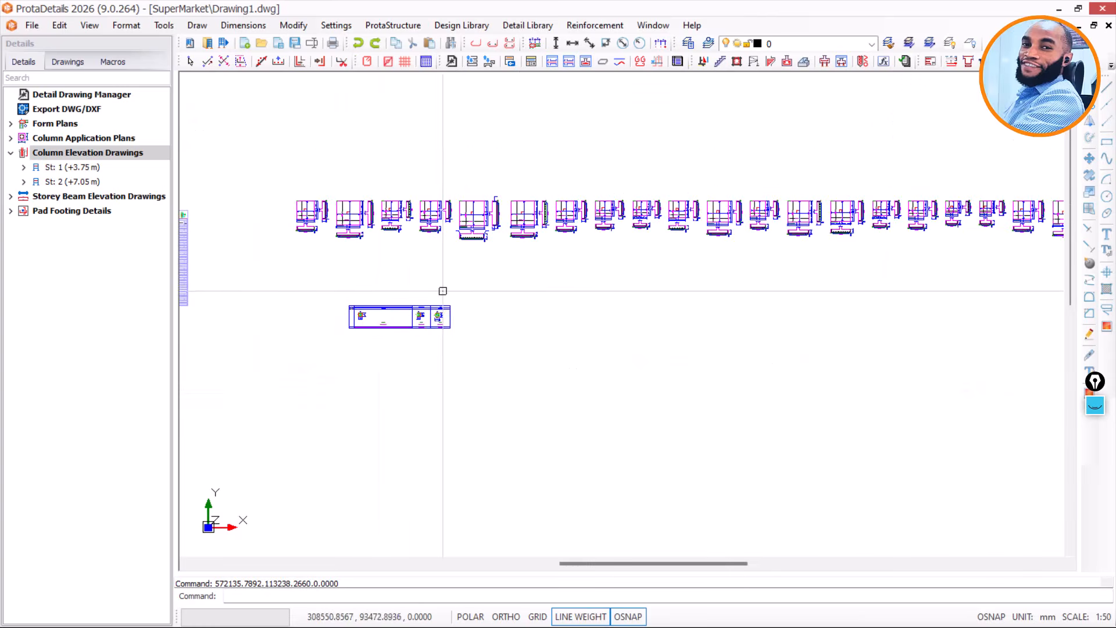
scroll(590, 247, down, 4)
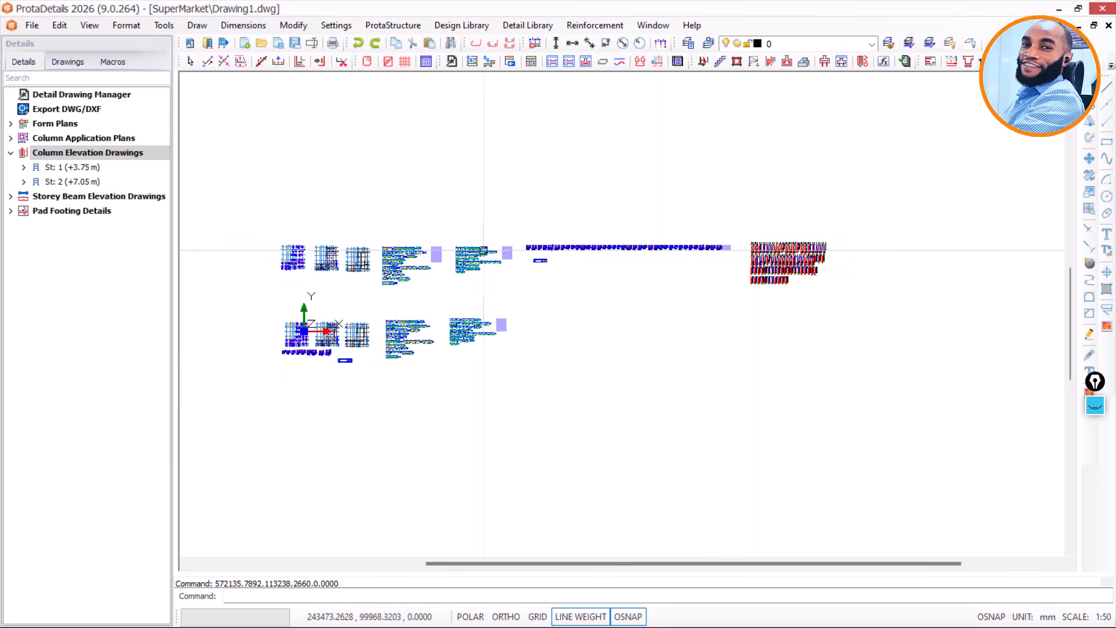
- Erase the entire upper row of drawings, from the form plans across to the column elevations, keeping the lower row
drag(256, 296, 860, 182)
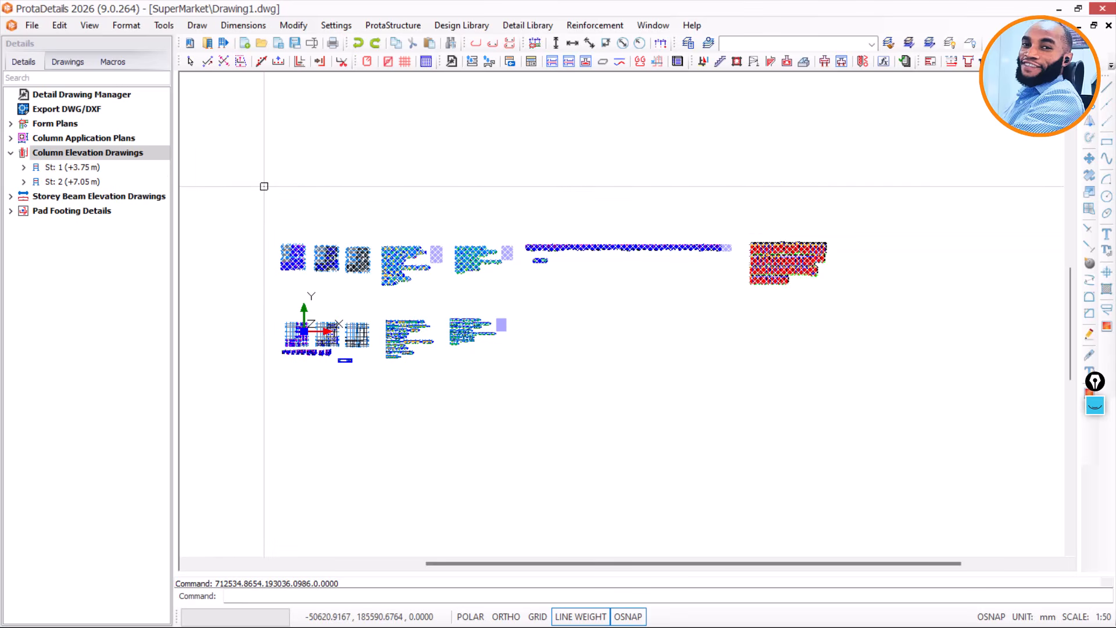
click(1099, 102)
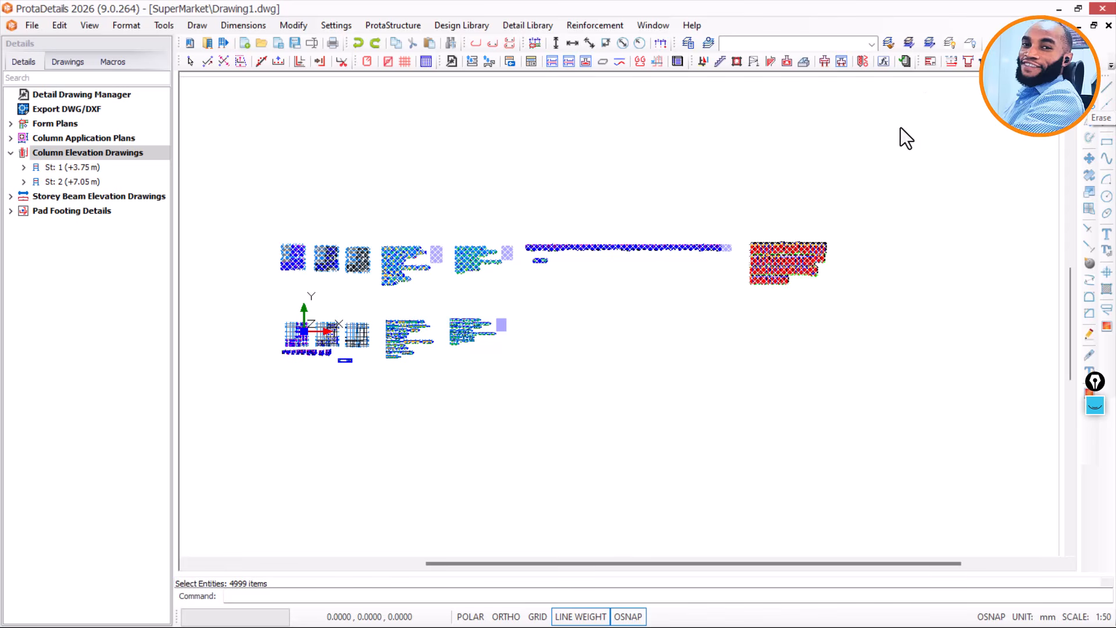
key(Delete)
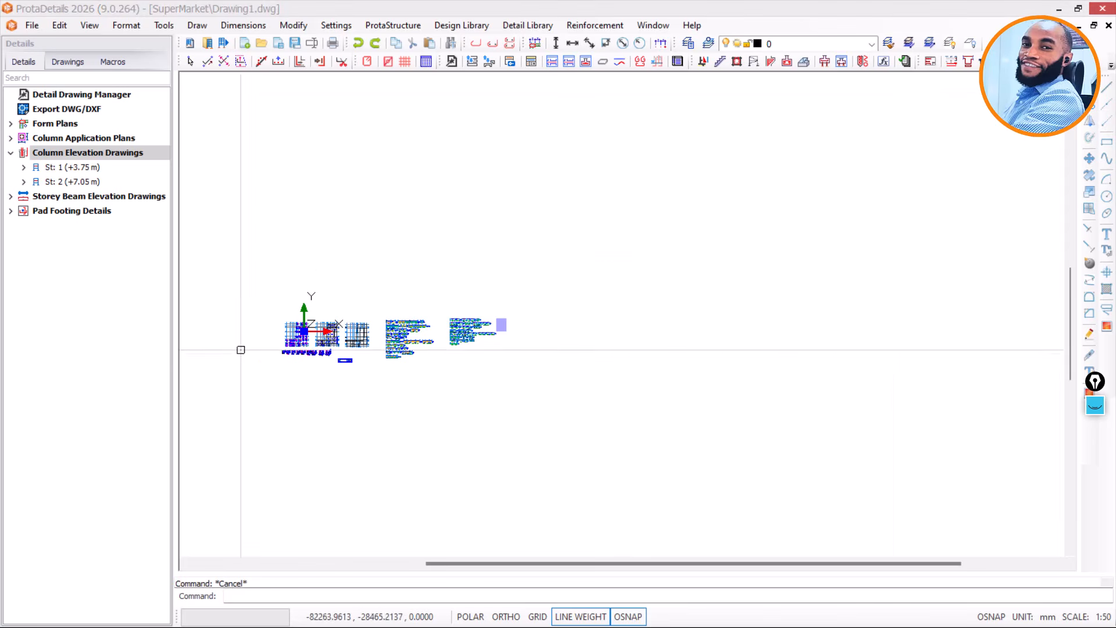
- Export Drawing1.dwg as simple CAD entities in DWG2010 version to the SuperMarket\ExportedDrawings directory
scroll(261, 339, up, 3)
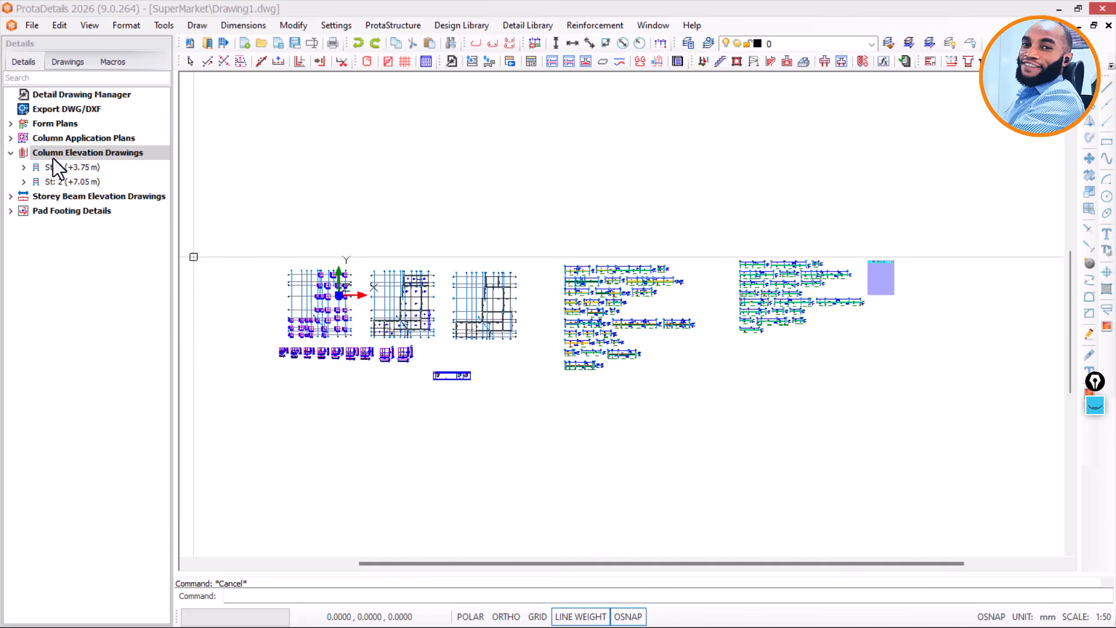
click(51, 109)
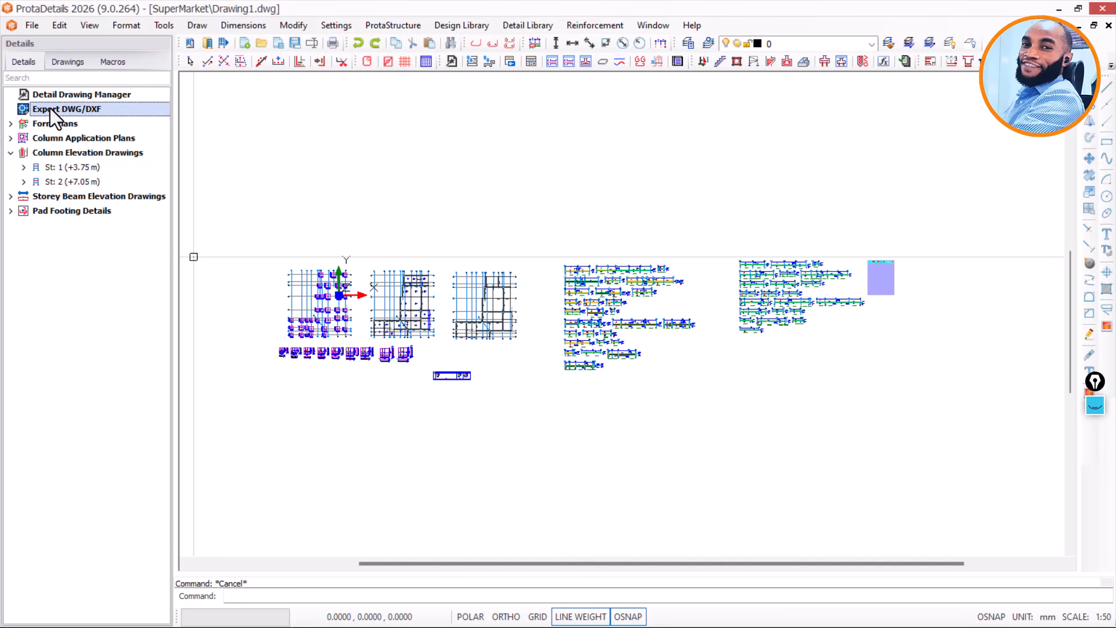
right_click(50, 108)
click(81, 116)
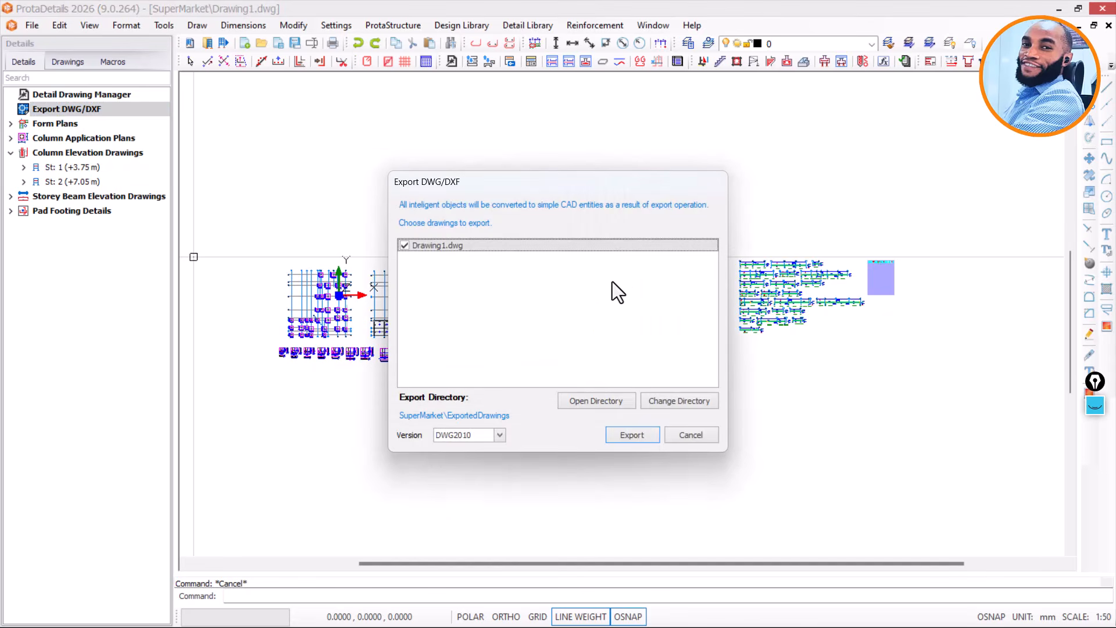
click(630, 435)
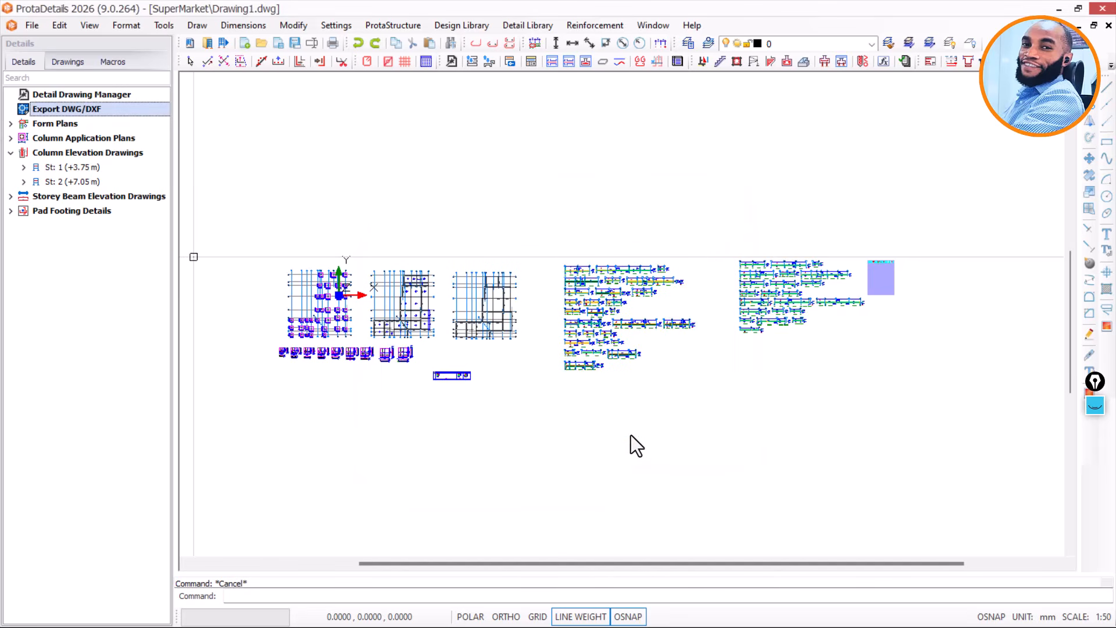